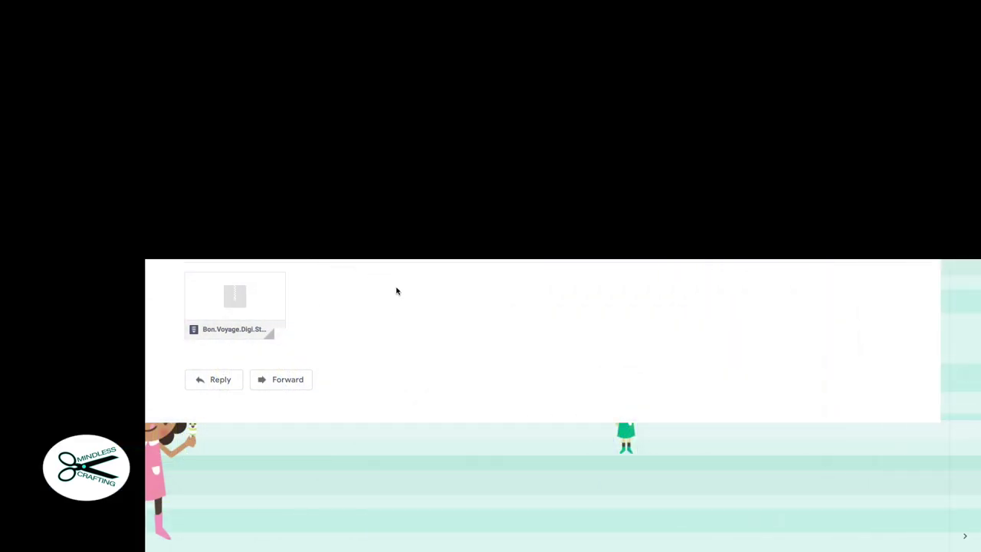
- Download the Bon.Voyage.Digi.Stamp.Set.zip attachment from the e-mail
{"action": "mouse_move", "coordinate": [248, 310]}
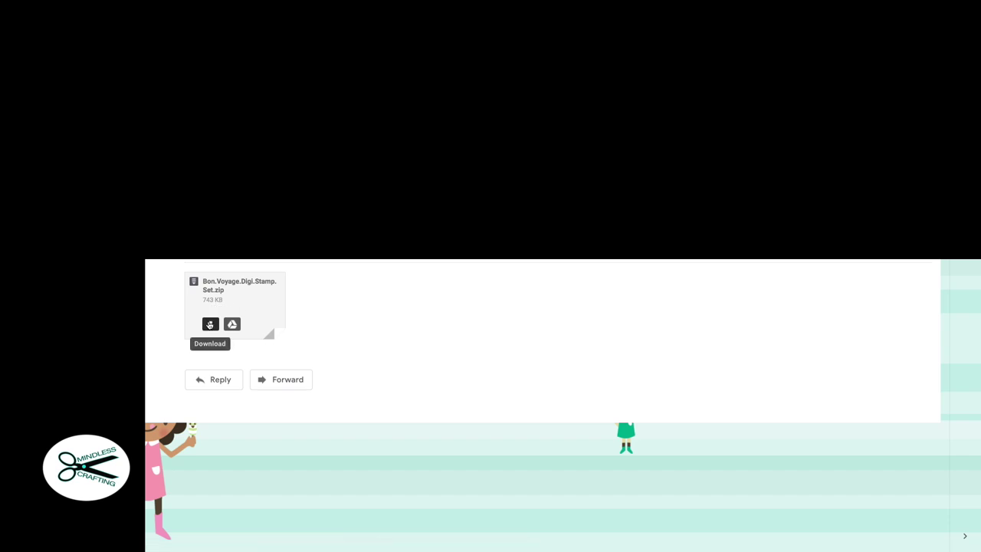
{"action": "left_click", "coordinate": [210, 325]}
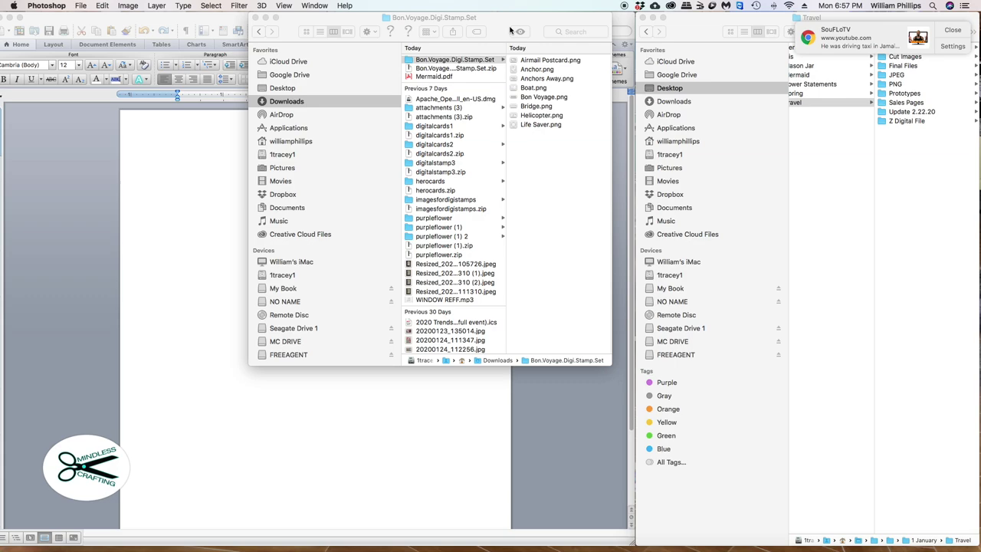
- Dismiss the browser notification and create a new folder named Digital Goodies inside the Travel folder
{"action": "left_click", "coordinate": [955, 31]}
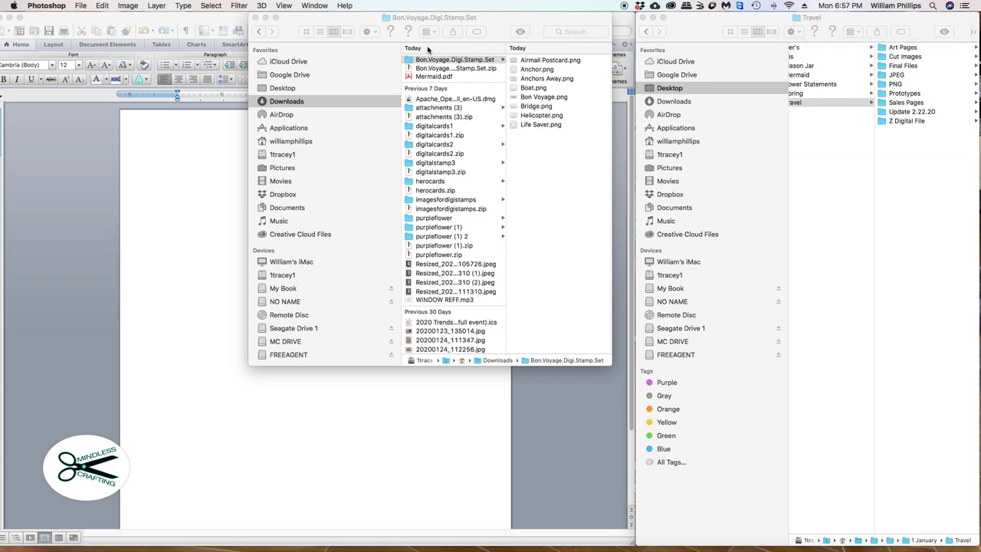
{"action": "left_click_drag", "start_coordinate": [538, 20], "coordinate": [520, 25]}
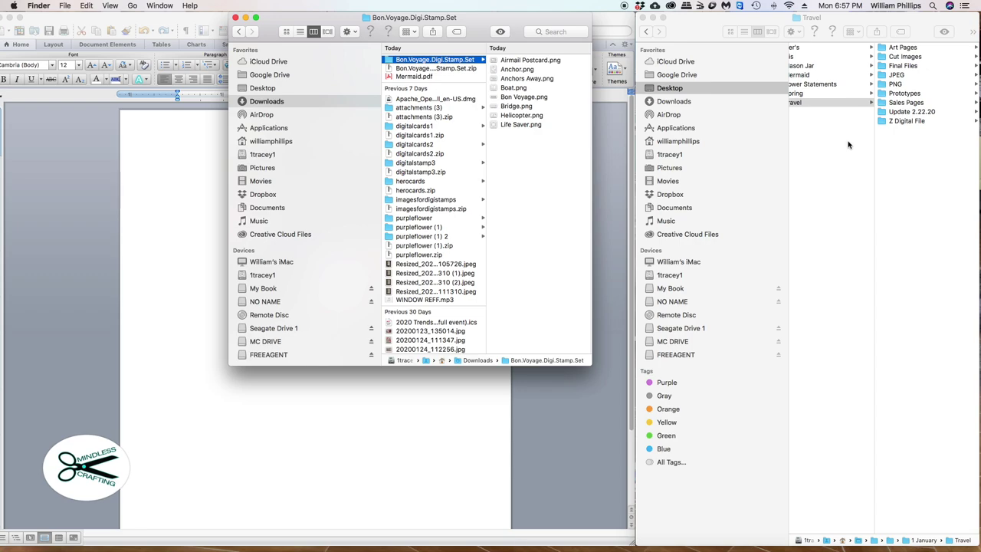
{"action": "scroll", "coordinate": [848, 145], "scroll_direction": "right", "scroll_amount": 1}
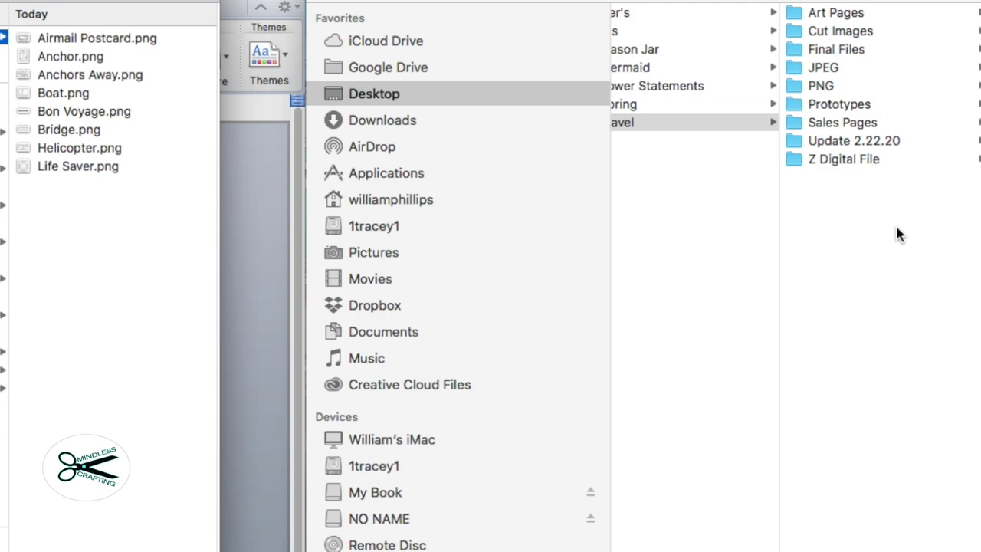
{"action": "scroll", "coordinate": [866, 171], "scroll_direction": "left", "scroll_amount": 1}
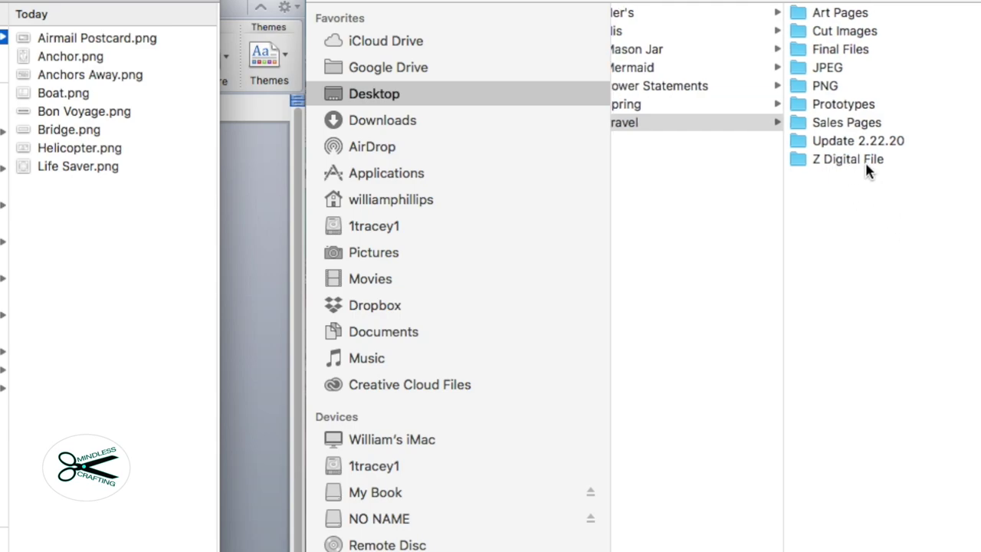
{"action": "right_click", "coordinate": [832, 274]}
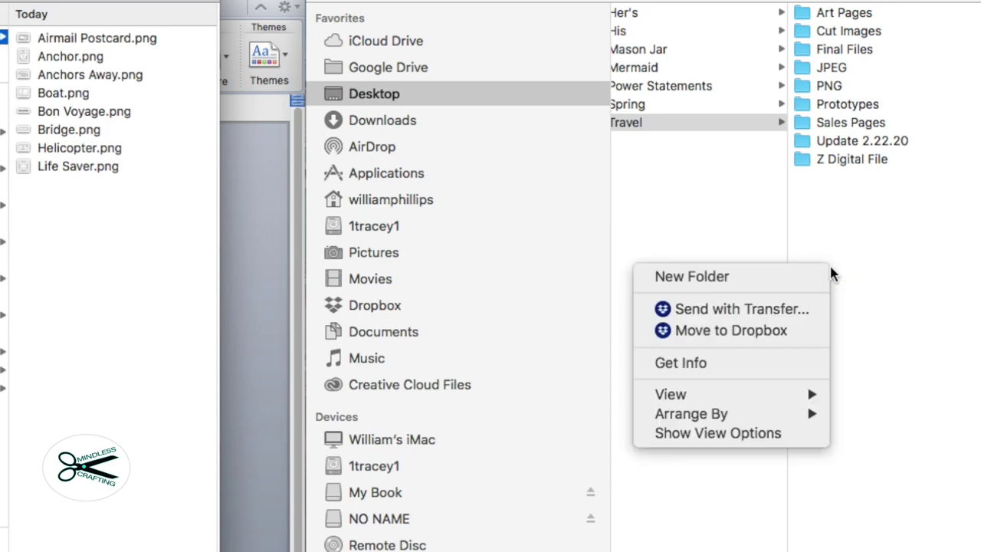
{"action": "left_click", "coordinate": [757, 278]}
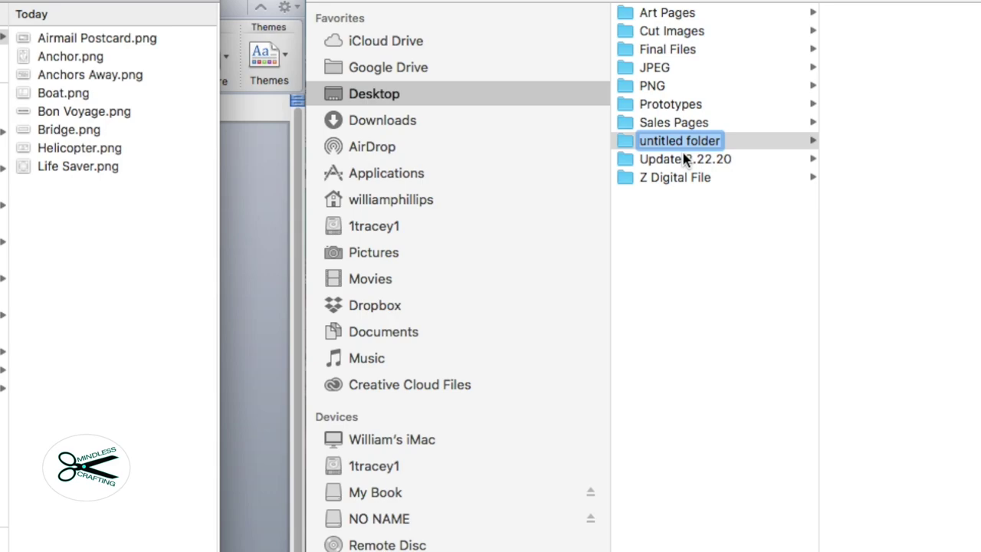
{"action": "type", "text": "Ddigital"}
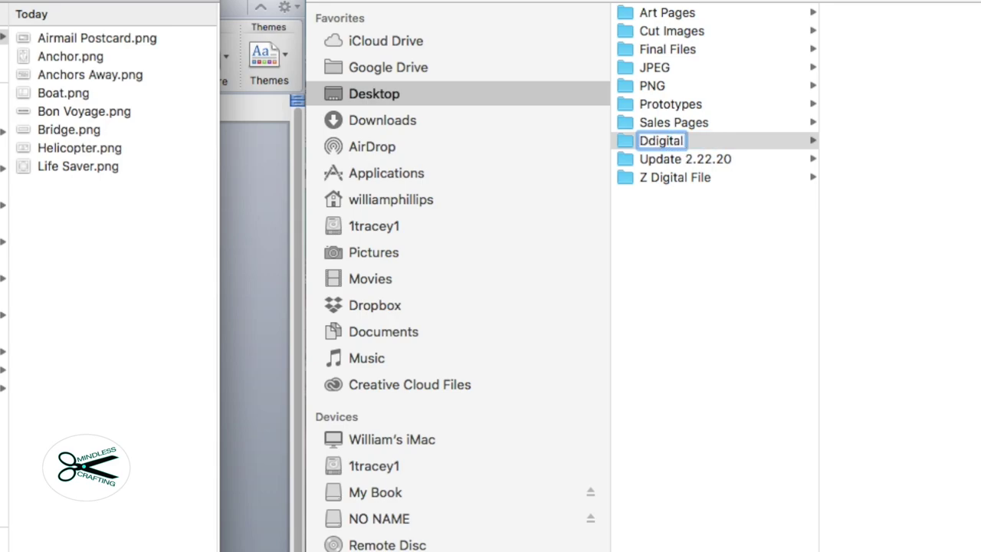
{"action": "key", "text": "BackSpace"}
{"action": "key", "text": "BackSpace"}
{"action": "key", "text": "BackSpace"}
{"action": "key", "text": "BackSpace"}
{"action": "key", "text": "BackSpace"}
{"action": "key", "text": "BackSpace"}
{"action": "key", "text": "BackSpace"}
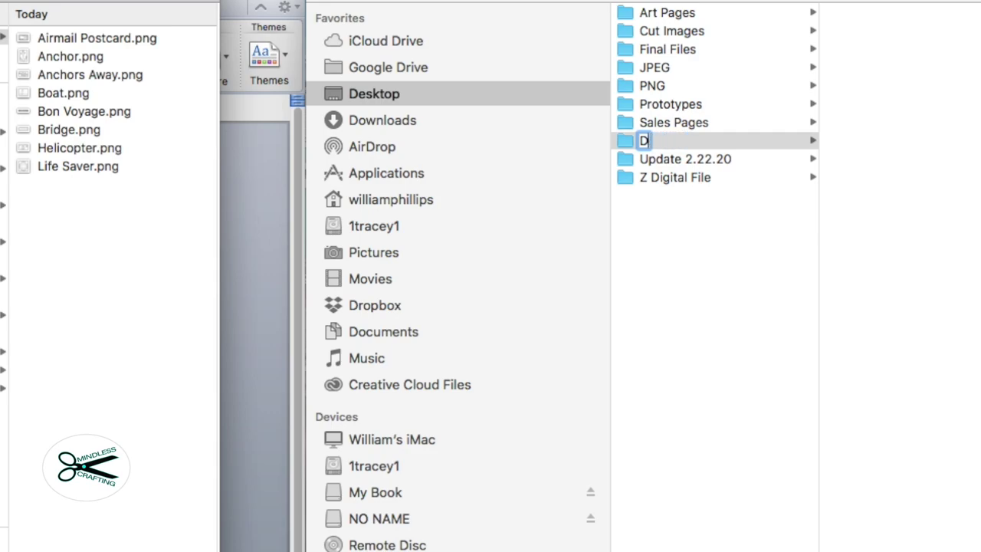
{"action": "type", "text": "igital Goodies"}
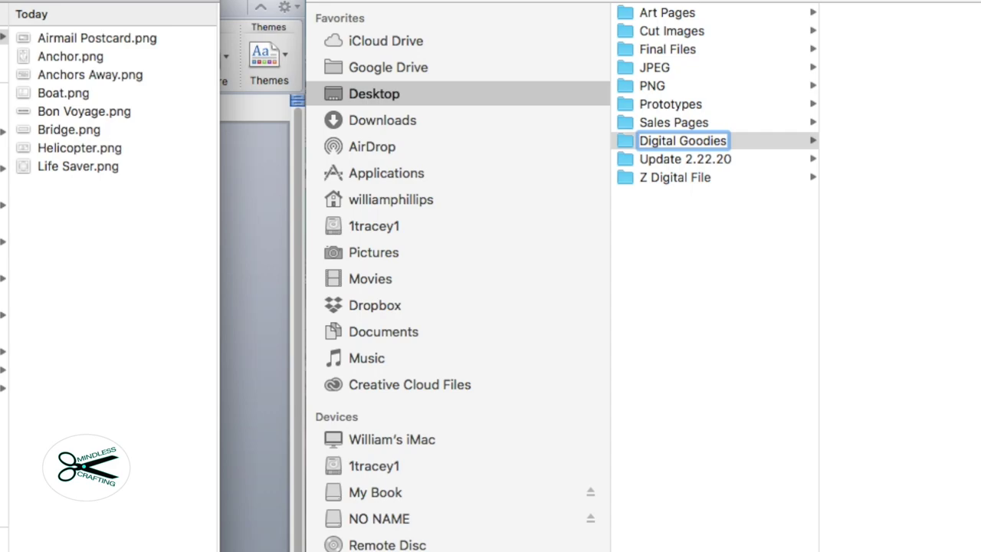
{"action": "key", "text": "Return"}
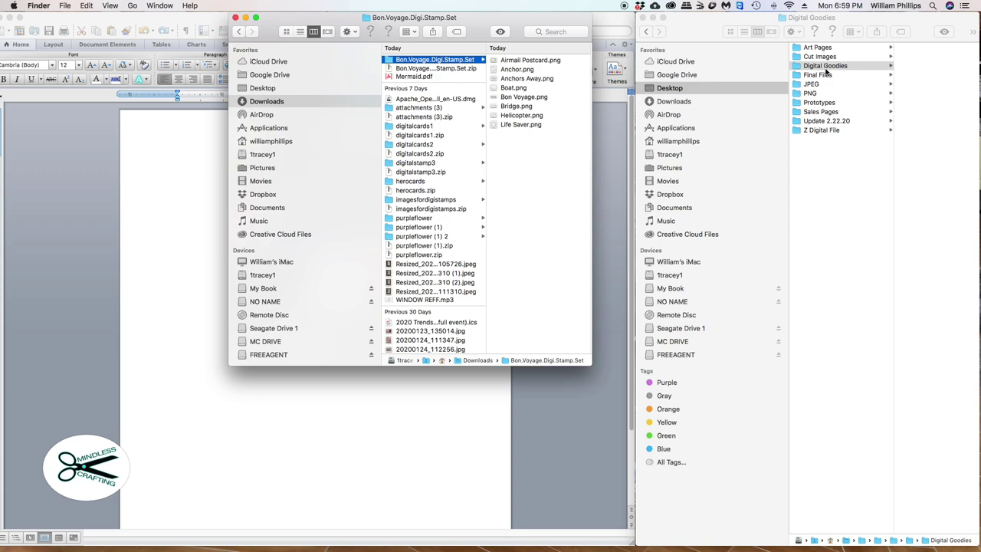
- Move the unzipped Bon.Voyage.Digi.Stamp.Set folder from Downloads into the Digital Goodies folder
{"action": "right_click", "coordinate": [802, 66]}
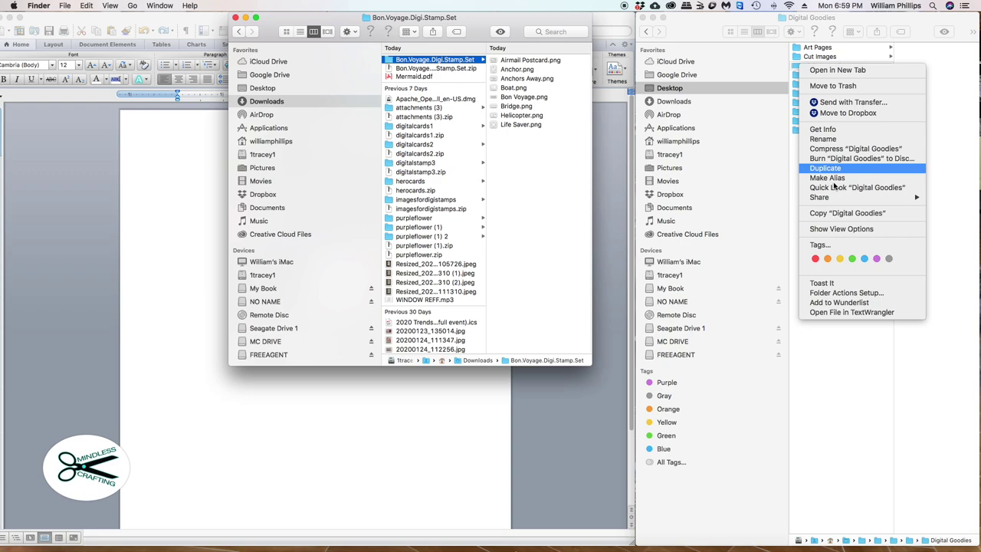
{"action": "left_click", "coordinate": [854, 358]}
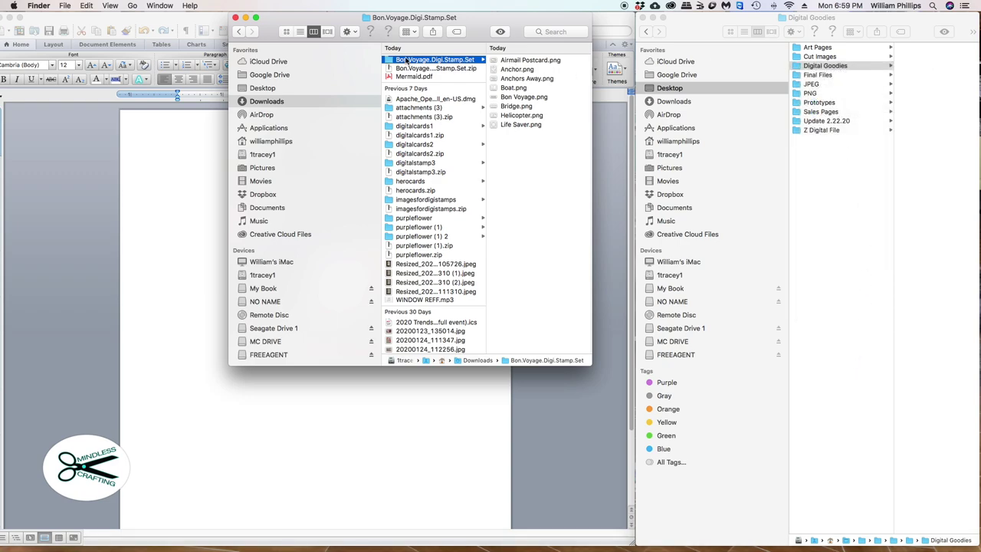
{"action": "left_click", "coordinate": [258, 103]}
{"action": "left_click_drag", "start_coordinate": [389, 59], "coordinate": [914, 92]}
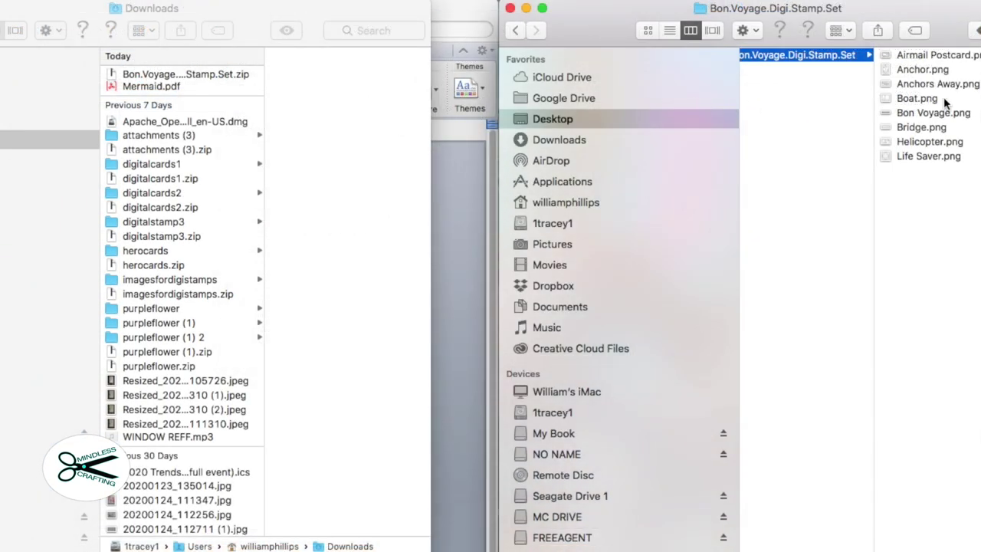
- Move the Bon Voyage stamp set zip file from Downloads into the Digital Goodies folder and close the Downloads window
{"action": "left_click", "coordinate": [113, 75]}
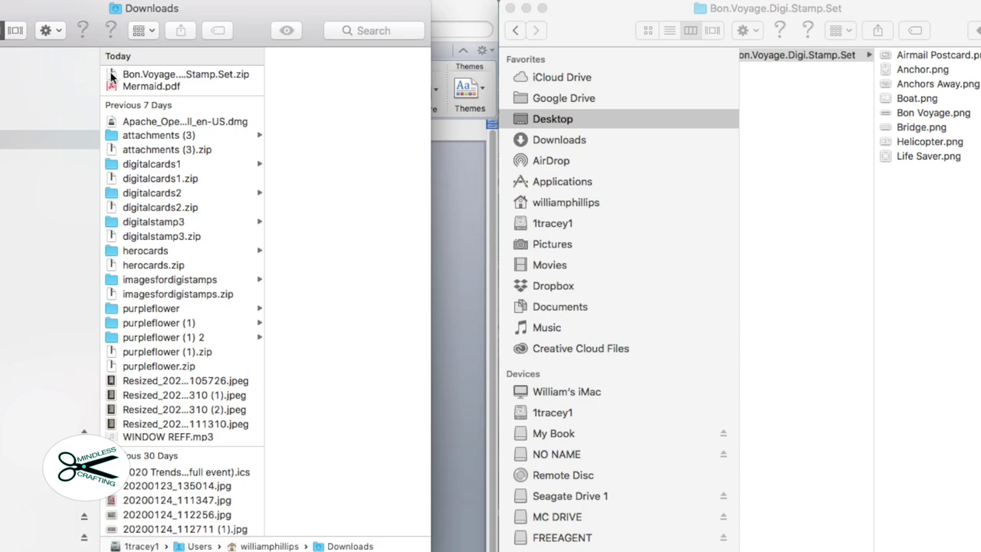
{"action": "left_click_drag", "start_coordinate": [113, 77], "coordinate": [802, 259]}
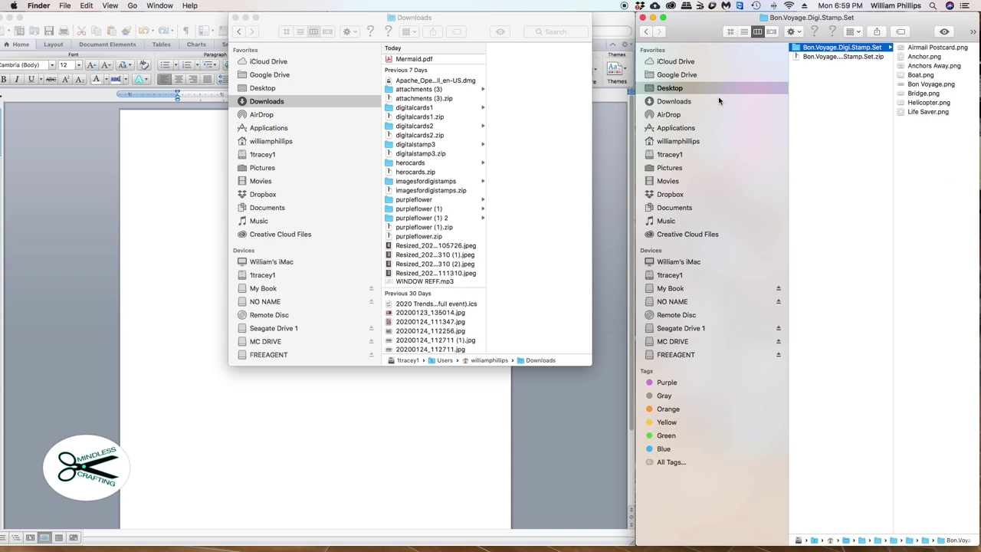
{"action": "scroll", "coordinate": [809, 107], "scroll_direction": "left", "scroll_amount": 5}
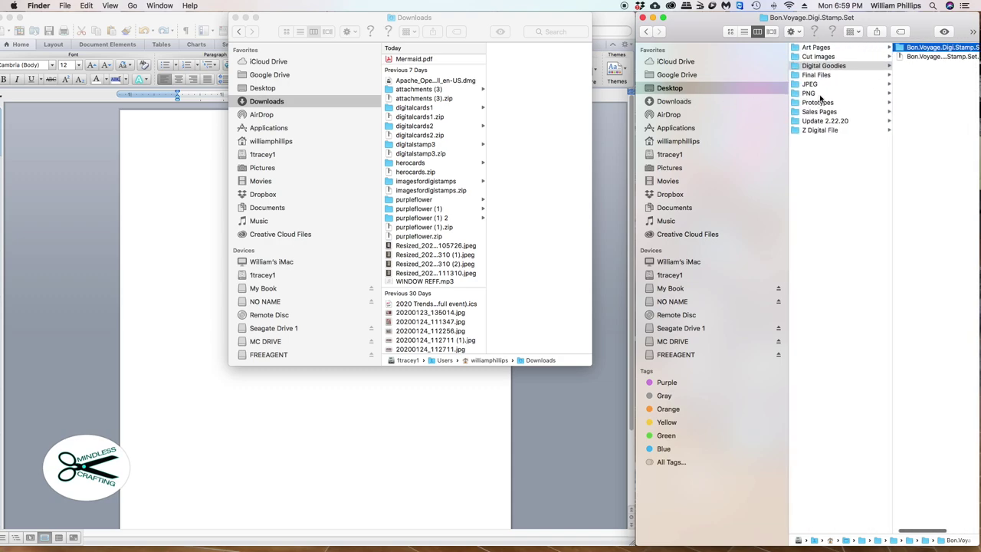
{"action": "scroll", "coordinate": [826, 88], "scroll_direction": "right", "scroll_amount": 5}
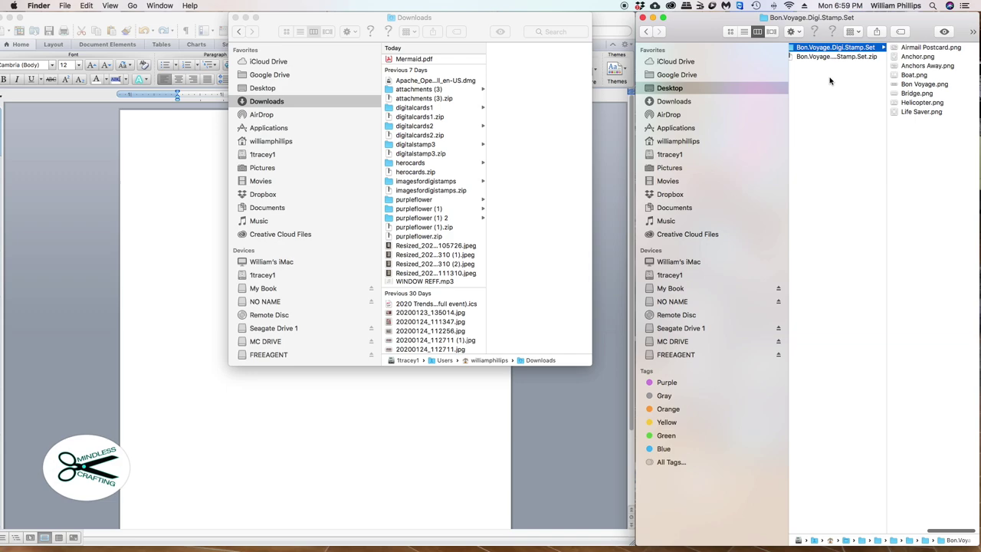
{"action": "scroll", "coordinate": [829, 80], "scroll_direction": "right", "scroll_amount": 2}
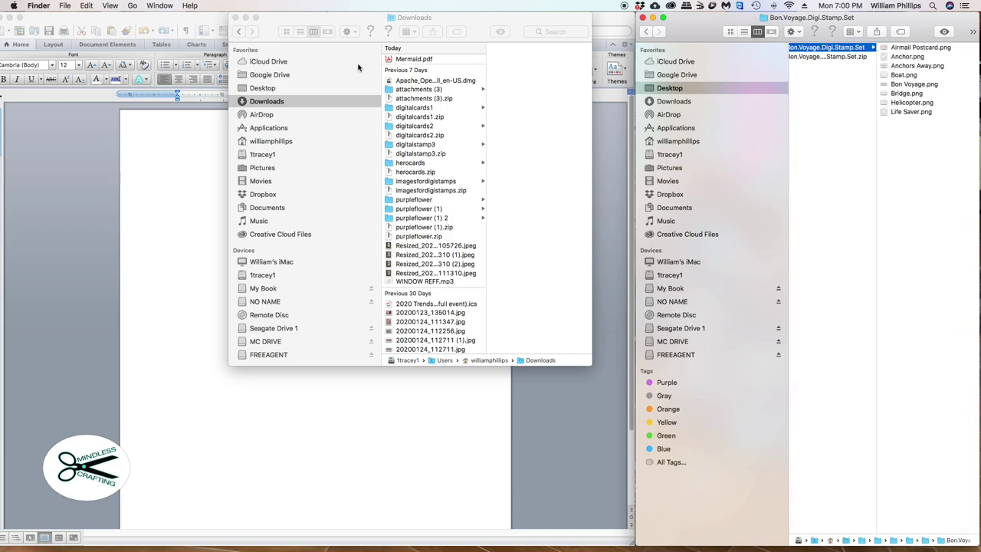
{"action": "left_click", "coordinate": [236, 17]}
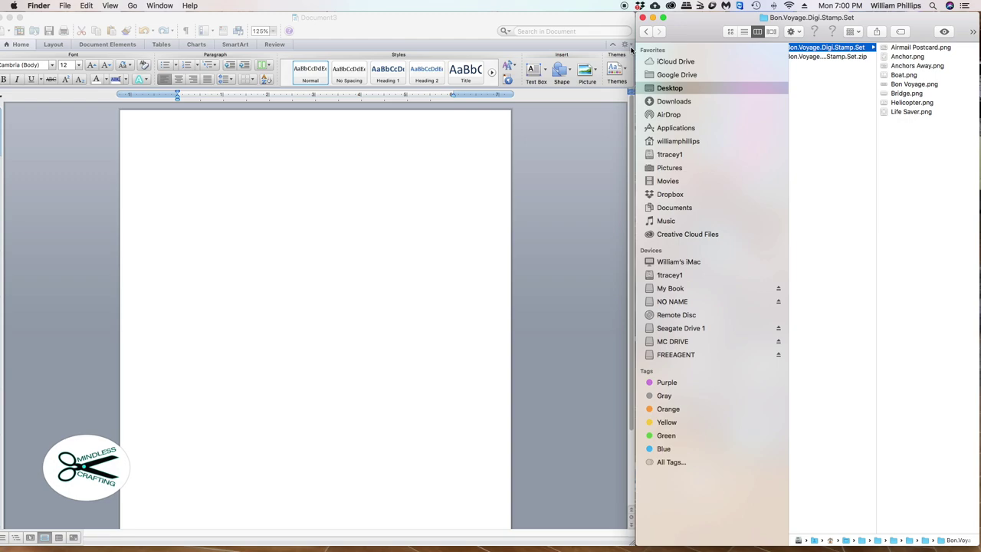
- Dismiss the read-only message and resize the Word document and stamp set folder windows to sit side by side
{"action": "left_click_drag", "start_coordinate": [634, 44], "coordinate": [653, 55]}
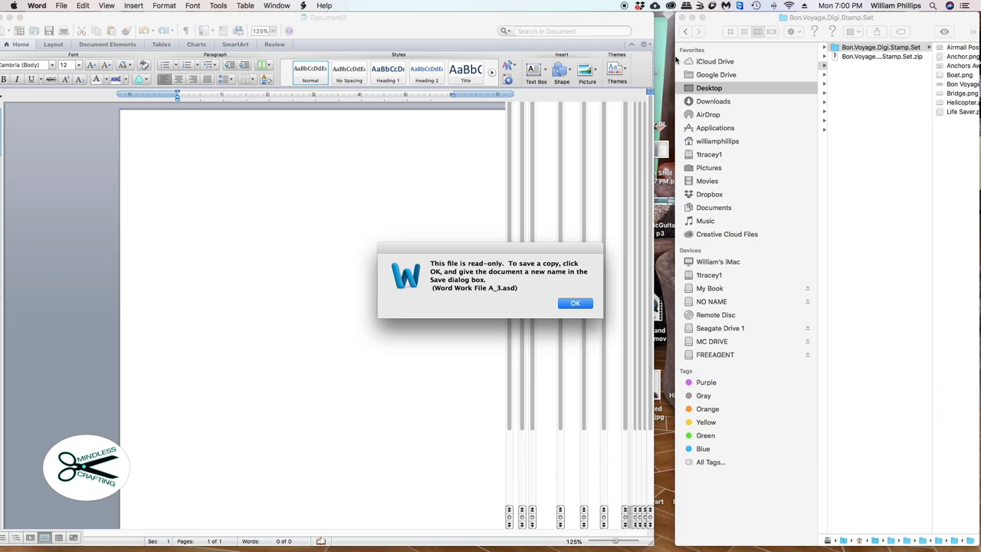
{"action": "left_click", "coordinate": [576, 303]}
{"action": "left_click_drag", "start_coordinate": [675, 63], "coordinate": [652, 61]}
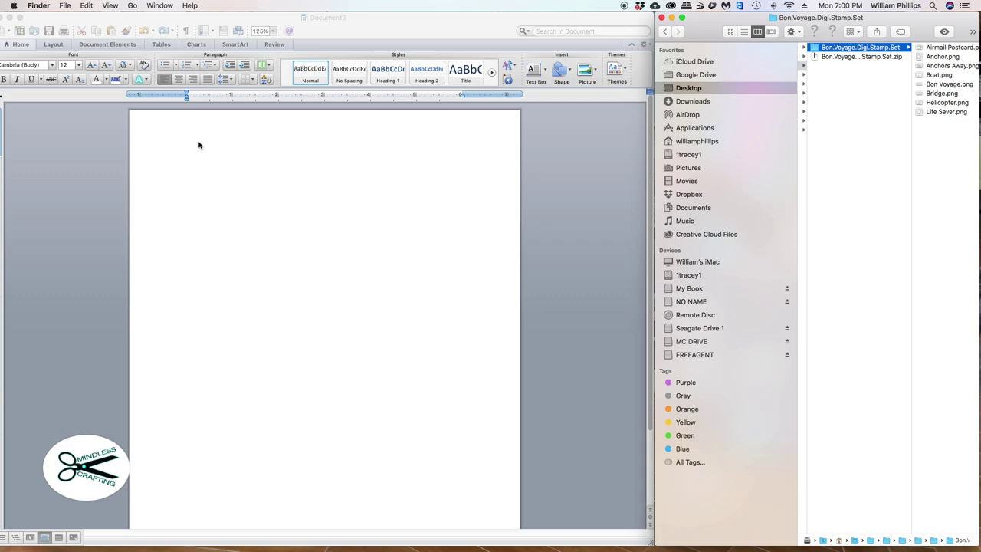
{"action": "left_click", "coordinate": [333, 30]}
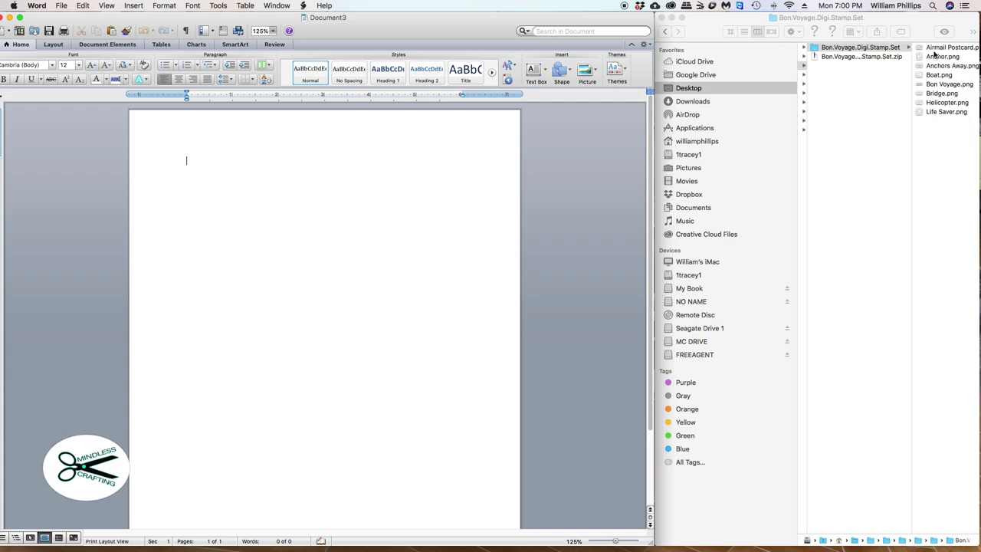
- Insert Bridge.png from the Bon.Voyage.Digi.Stamp.Set folder into the blank Word document
{"action": "left_click", "coordinate": [918, 95]}
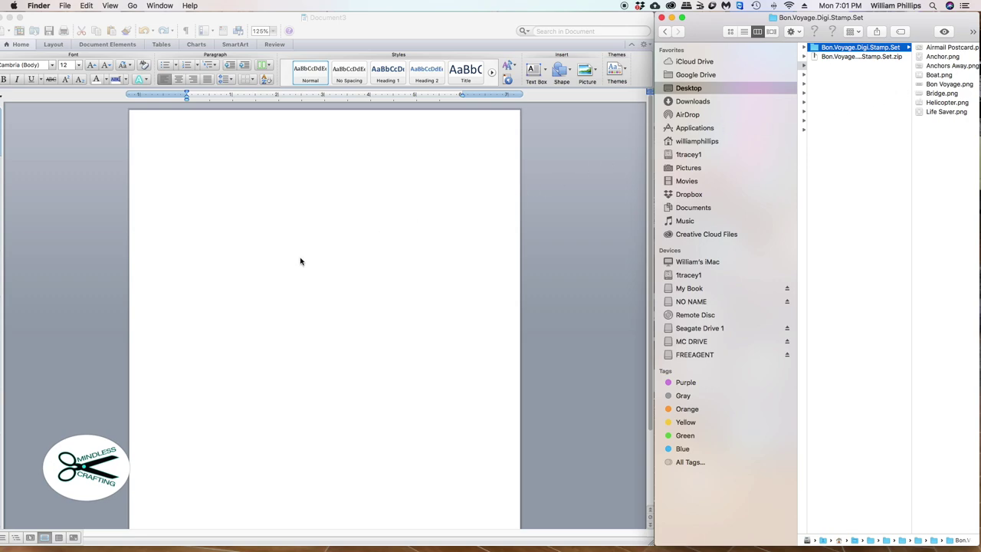
{"action": "left_click", "coordinate": [926, 94]}
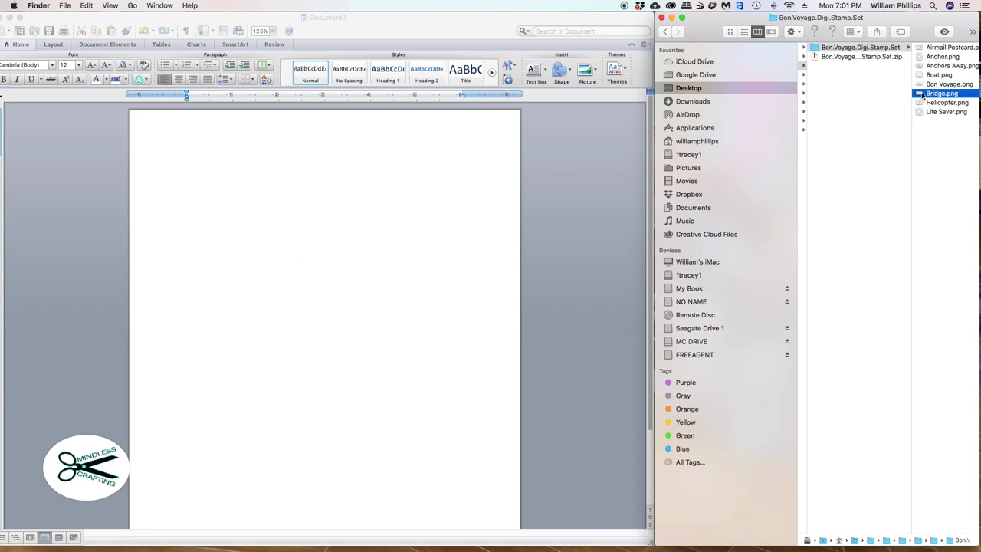
{"action": "scroll", "coordinate": [881, 101], "scroll_direction": "left", "scroll_amount": 5}
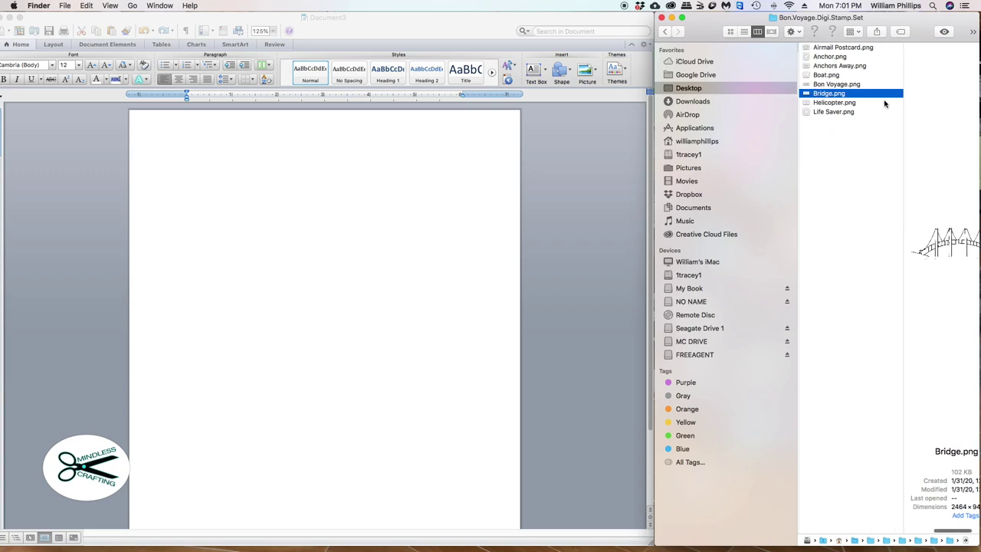
{"action": "left_click_drag", "start_coordinate": [906, 93], "coordinate": [264, 323]}
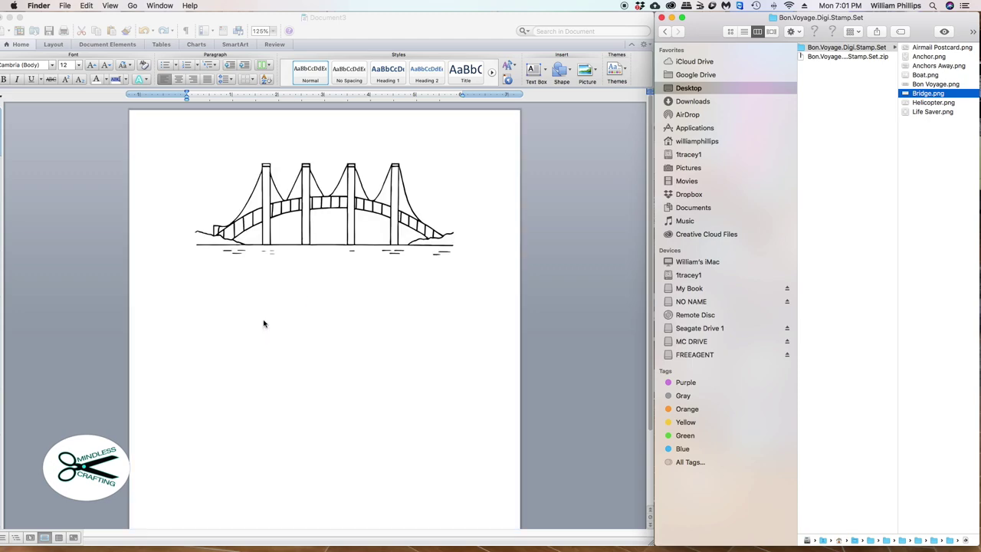
- Select the bridge picture and try to move it down to the middle of the page
{"action": "left_click", "coordinate": [399, 247]}
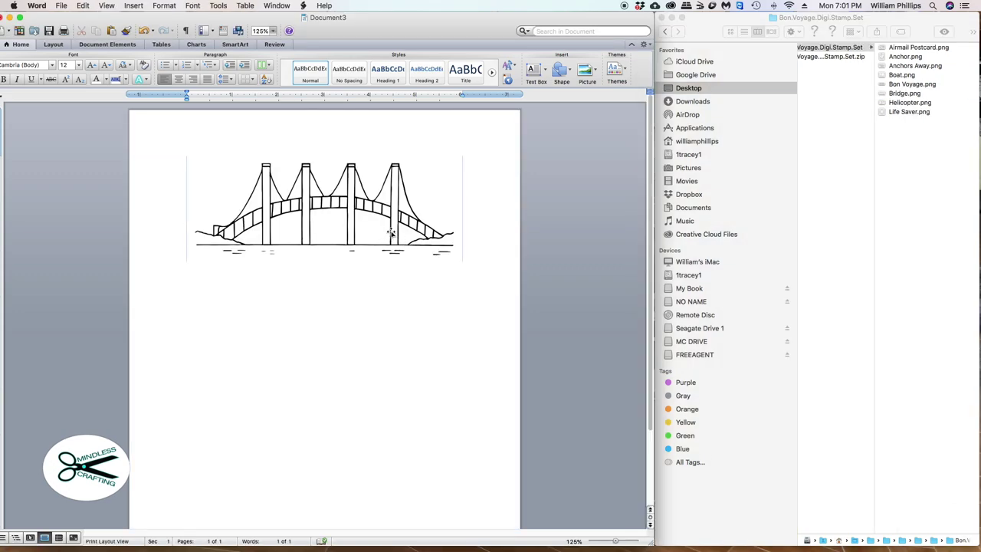
{"action": "left_click", "coordinate": [341, 202]}
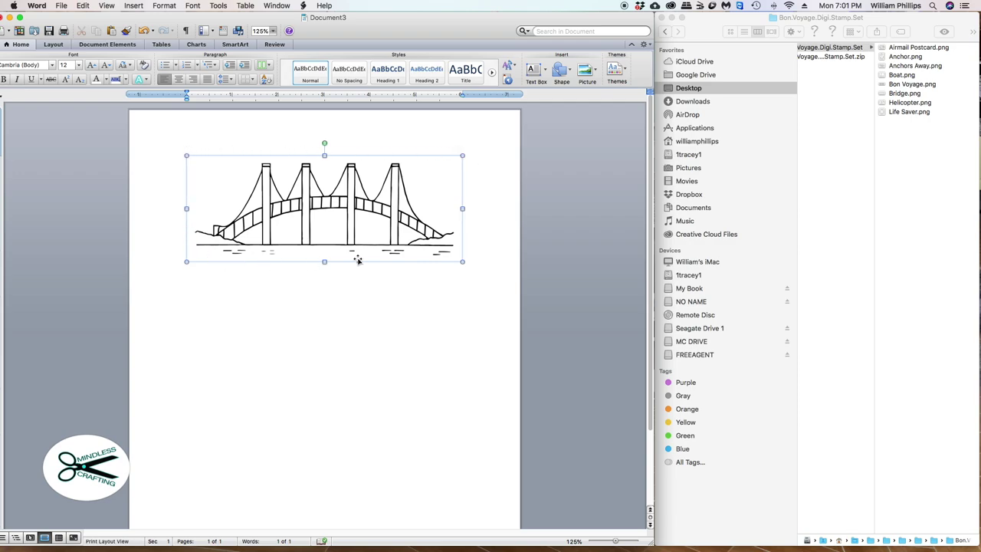
{"action": "left_click", "coordinate": [237, 193]}
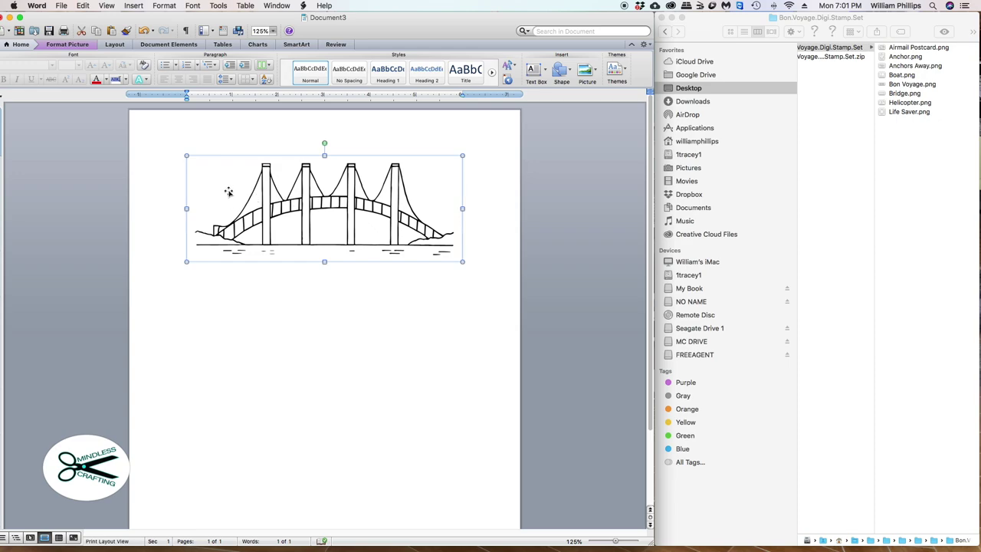
{"action": "left_click_drag", "start_coordinate": [228, 191], "coordinate": [240, 349]}
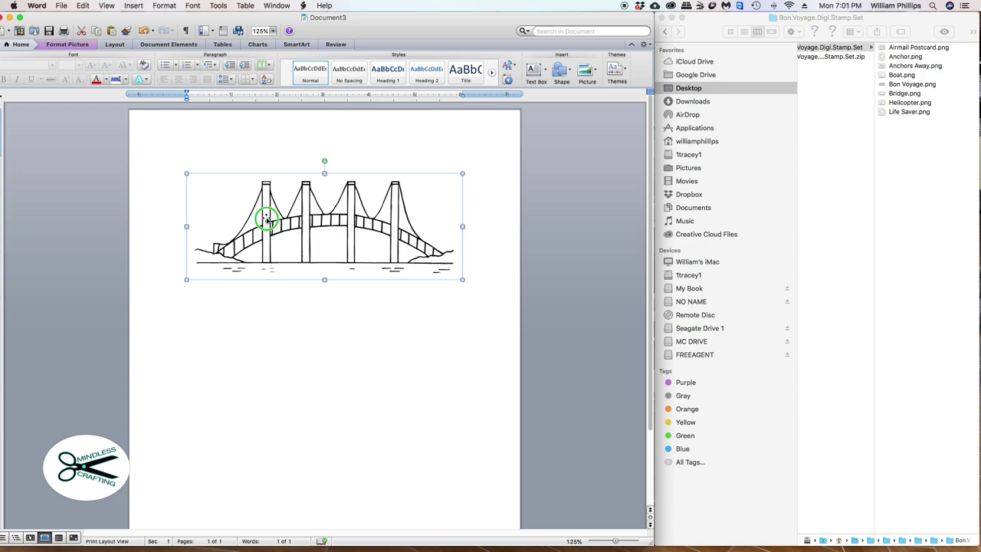
- Set the bridge picture's text wrapping to None and move it down to the middle of the page
{"action": "right_click", "coordinate": [267, 219]}
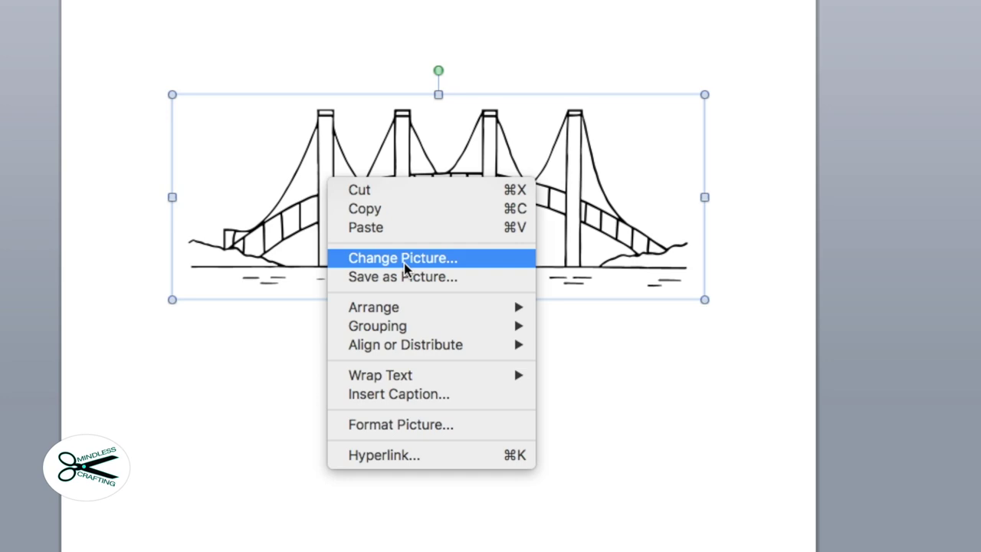
{"action": "mouse_move", "coordinate": [404, 315]}
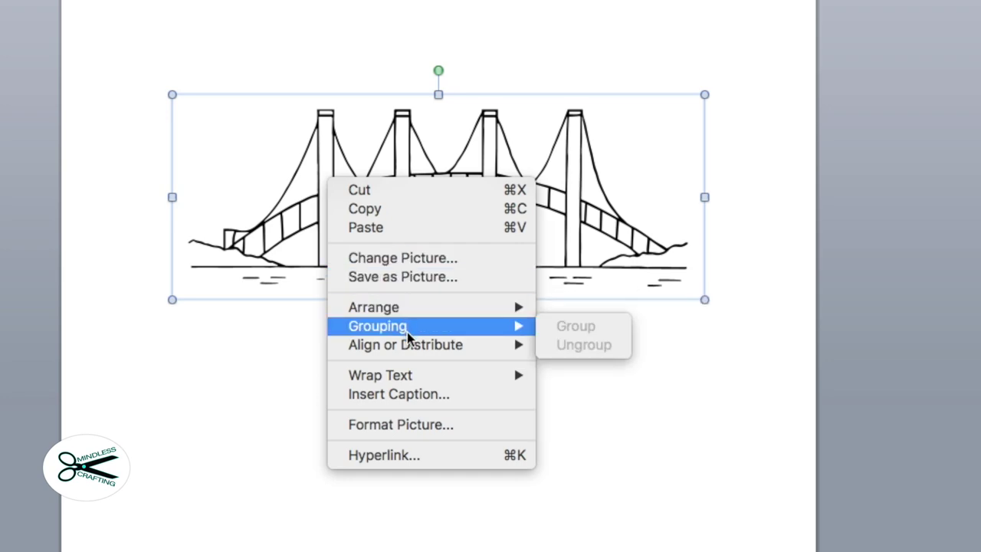
{"action": "mouse_move", "coordinate": [407, 347]}
{"action": "mouse_move", "coordinate": [406, 373]}
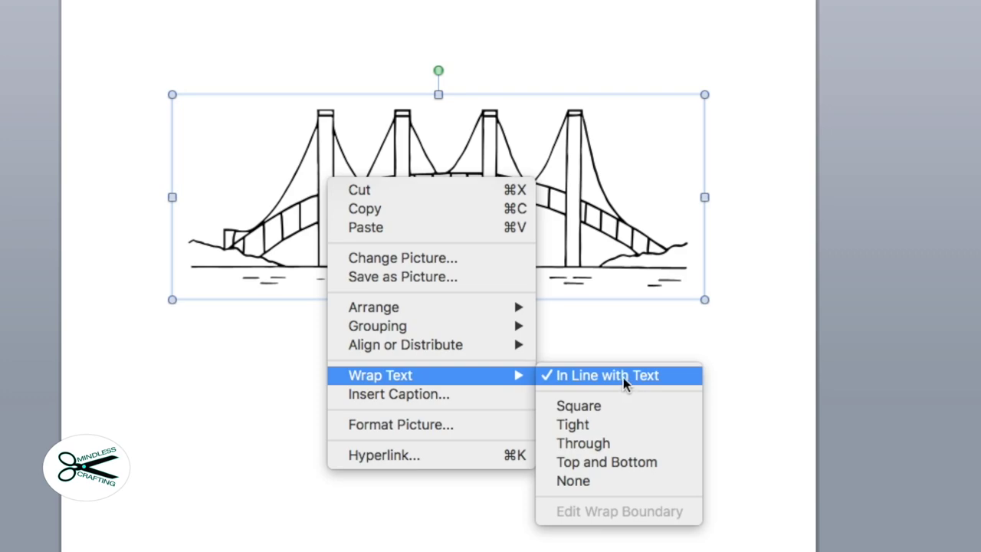
{"action": "left_click", "coordinate": [596, 482]}
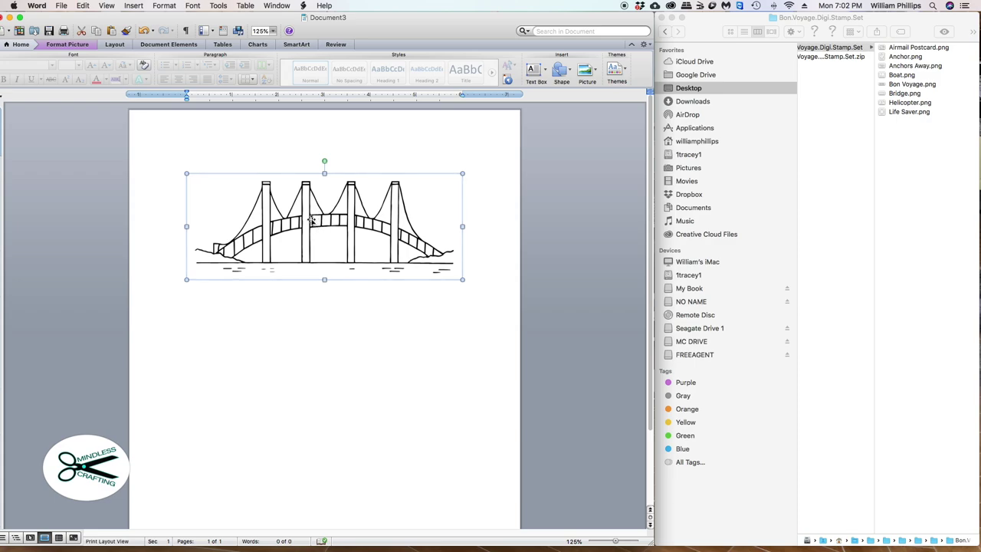
{"action": "left_click_drag", "start_coordinate": [311, 221], "coordinate": [311, 341]}
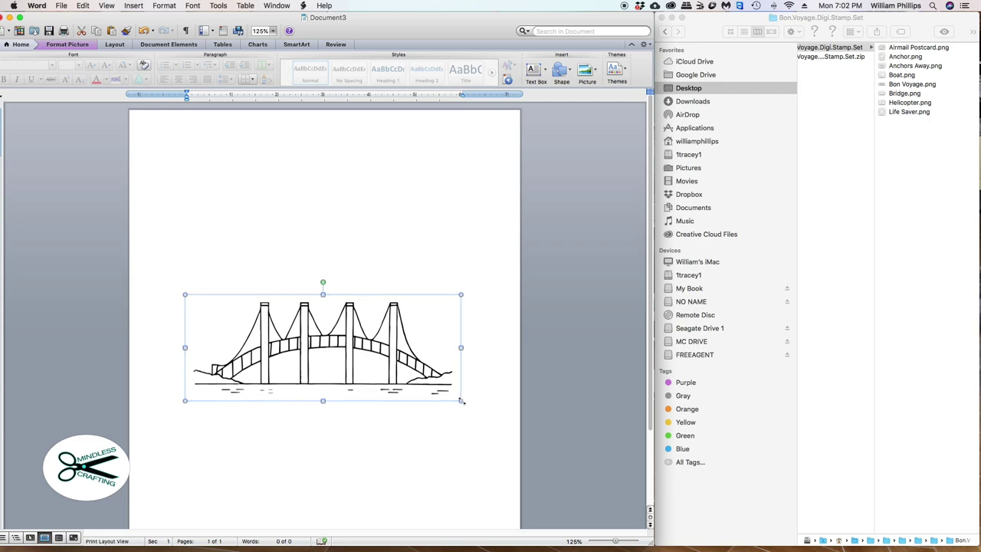
- Shrink the bridge picture proportionally to roughly two thirds of its width
{"action": "left_click_drag", "start_coordinate": [461, 399], "coordinate": [450, 393]}
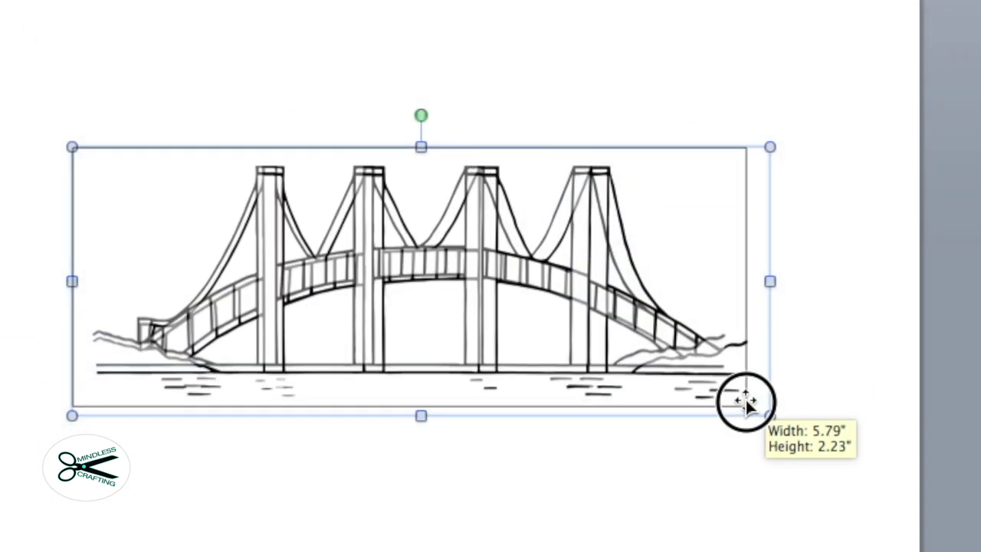
{"action": "left_click_drag", "start_coordinate": [745, 397], "coordinate": [691, 367]}
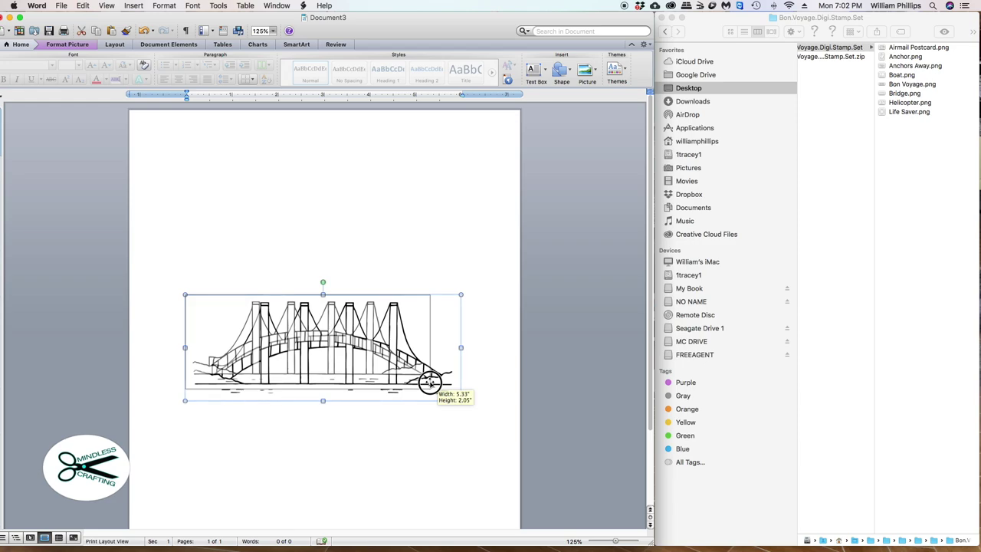
{"action": "left_click_drag", "start_coordinate": [430, 383], "coordinate": [398, 377]}
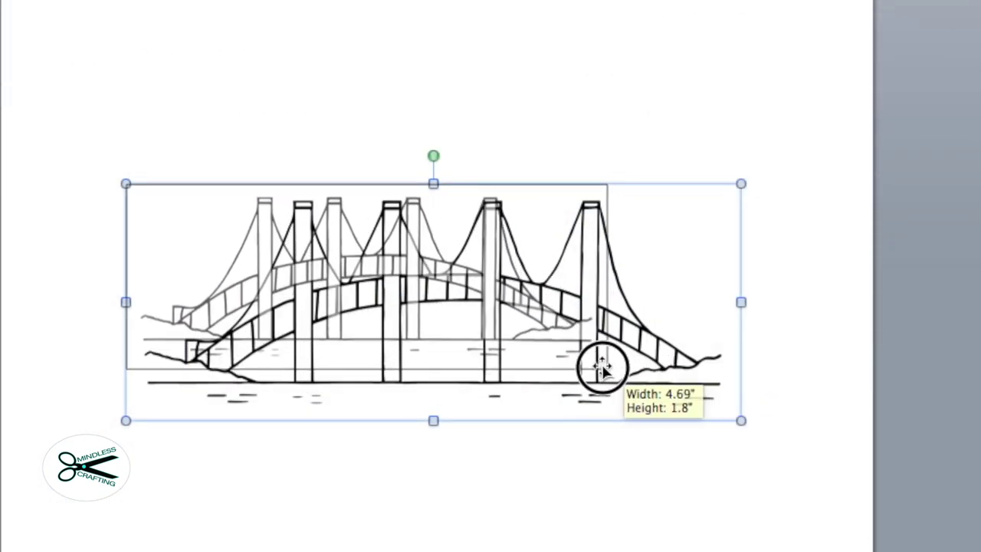
{"action": "left_click_drag", "start_coordinate": [601, 368], "coordinate": [447, 334]}
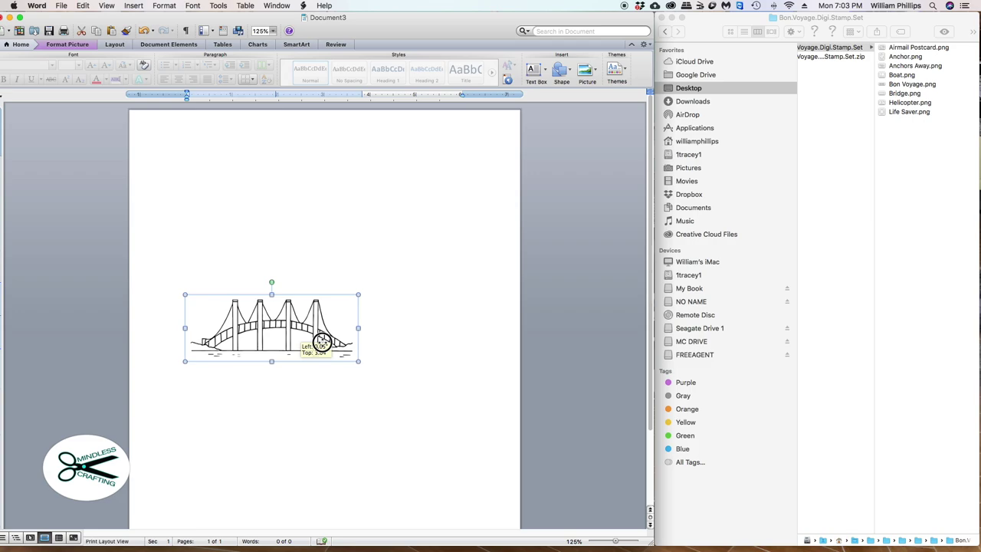
- Move the bridge picture to the lower right part of the page and deselect it
{"action": "left_click_drag", "start_coordinate": [321, 344], "coordinate": [342, 385]}
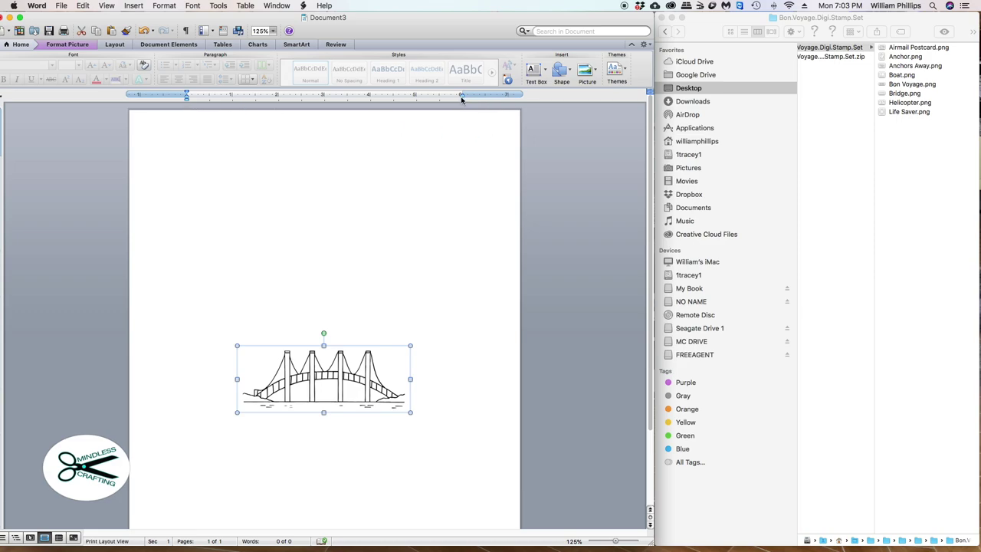
{"action": "left_click_drag", "start_coordinate": [362, 385], "coordinate": [404, 448]}
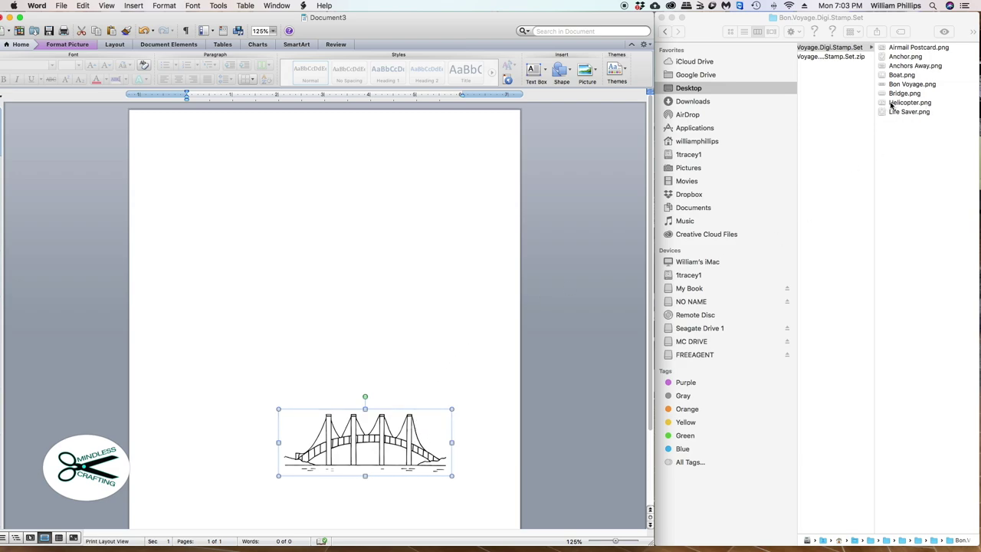
{"action": "left_click", "coordinate": [454, 197]}
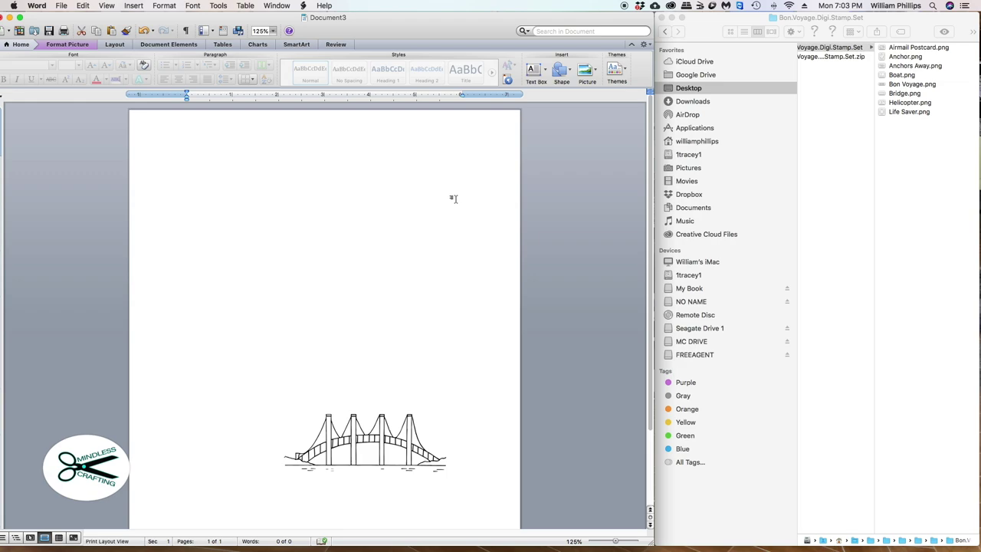
- Insert Helicopter.png from the stamp set folder into the document and shrink it proportionally to about 60 percent of its width
{"action": "left_click", "coordinate": [884, 104]}
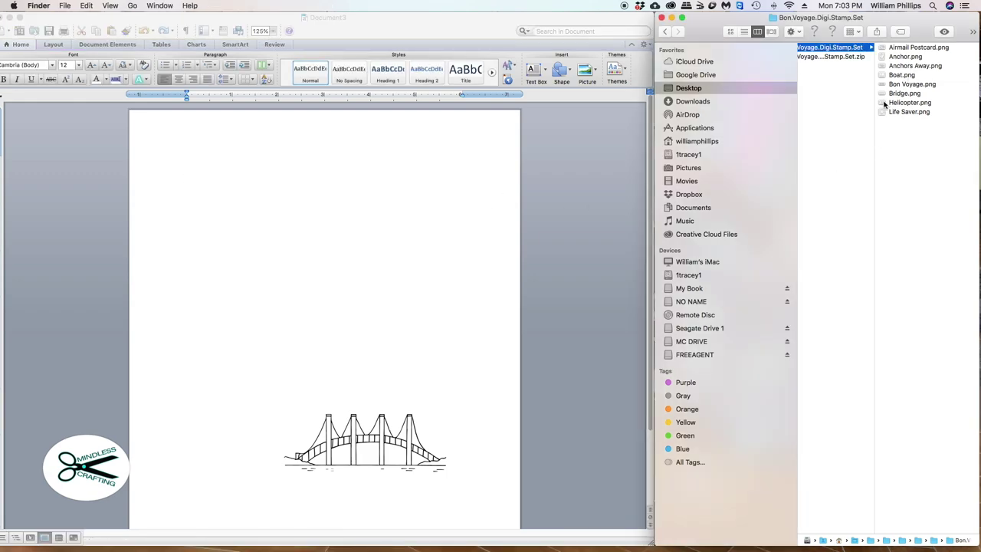
{"action": "left_click_drag", "start_coordinate": [884, 104], "coordinate": [281, 324]}
{"action": "left_click", "coordinate": [347, 259]}
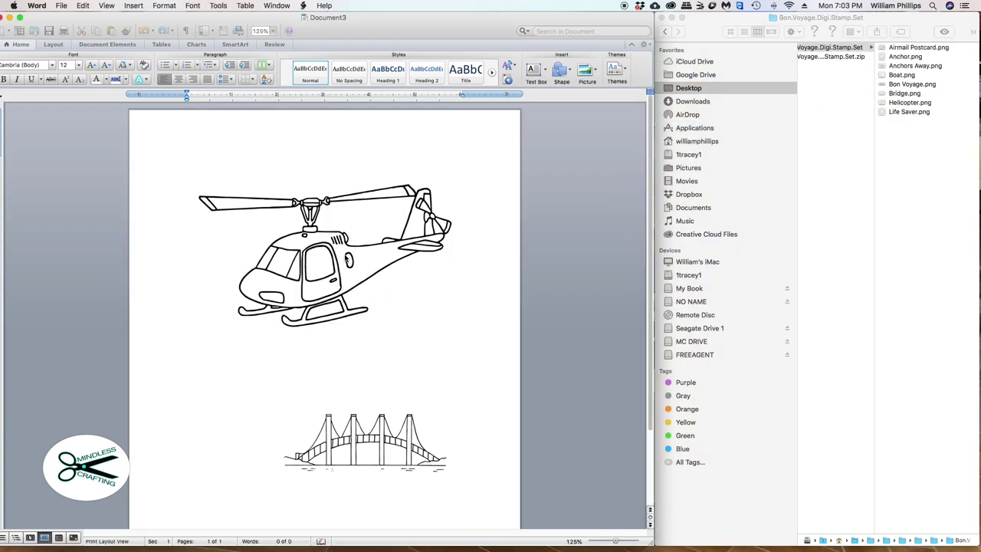
{"action": "left_click", "coordinate": [347, 259]}
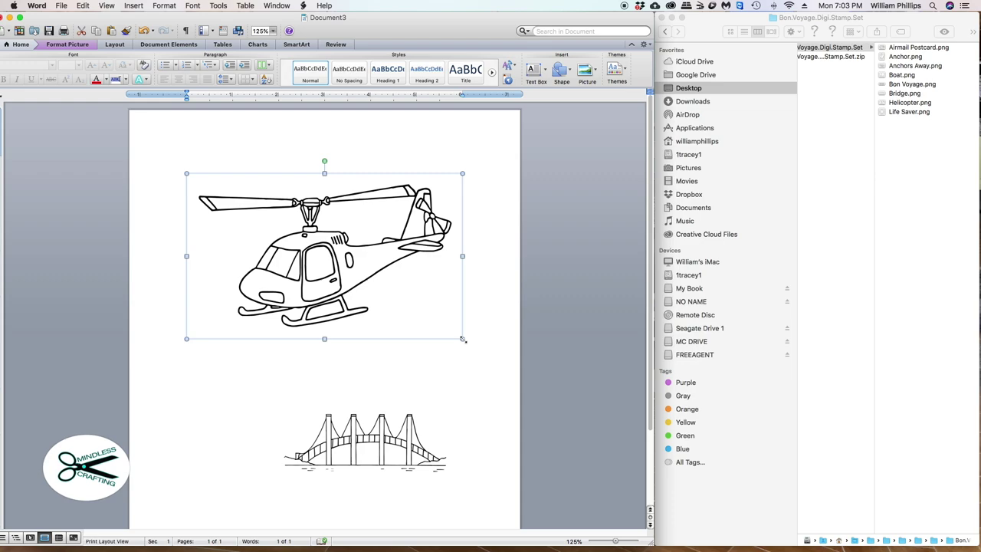
{"action": "left_click_drag", "start_coordinate": [462, 338], "coordinate": [356, 255]}
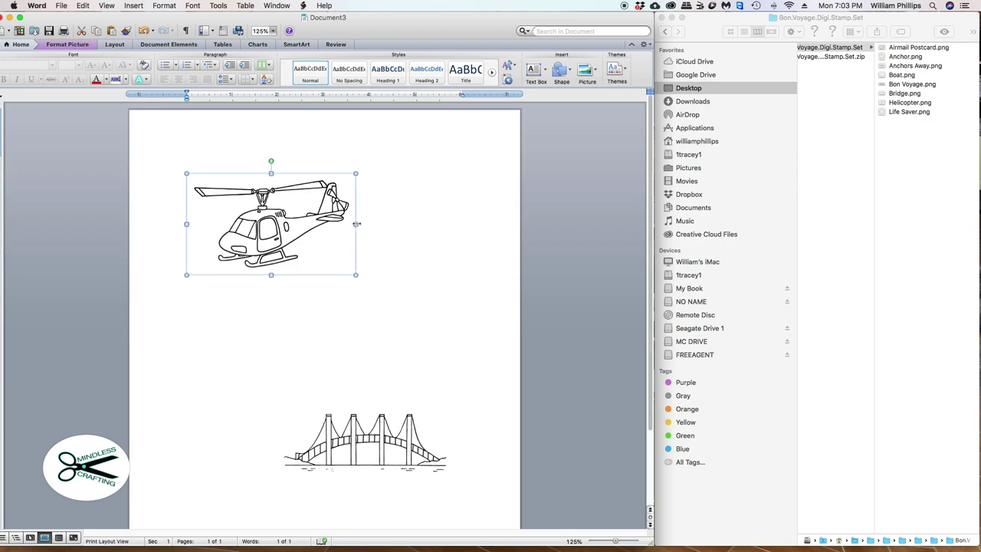
- Squeeze the helicopter picture's width out of proportion to try undo and redo, finishing with the distortion undone
{"action": "left_click_drag", "start_coordinate": [356, 224], "coordinate": [276, 223]}
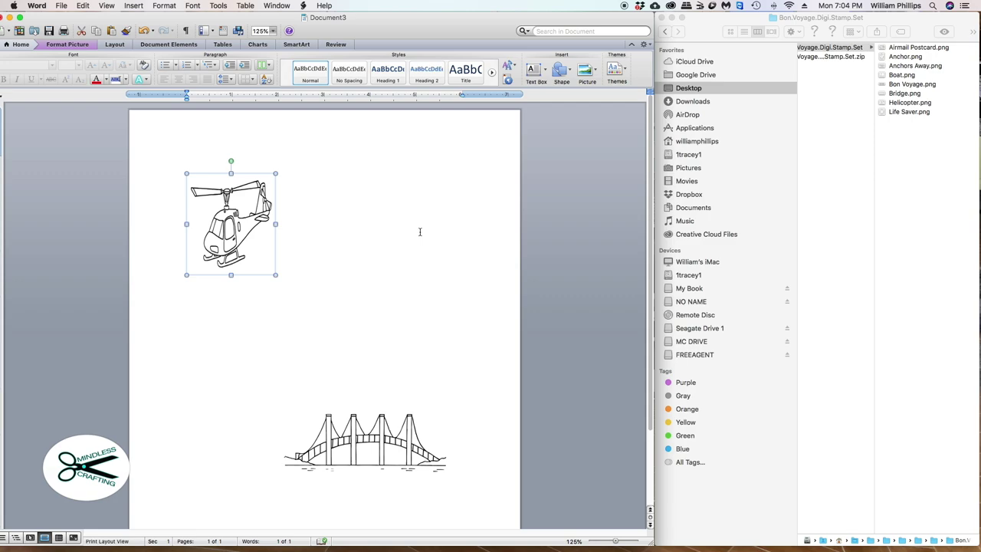
{"action": "key", "text": "super+z"}
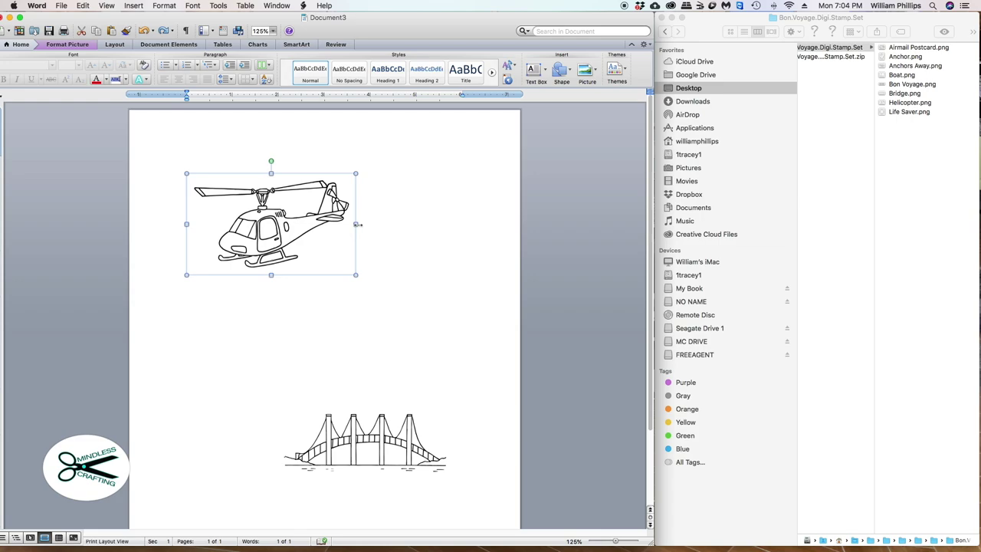
{"action": "left_click_drag", "start_coordinate": [355, 223], "coordinate": [274, 223]}
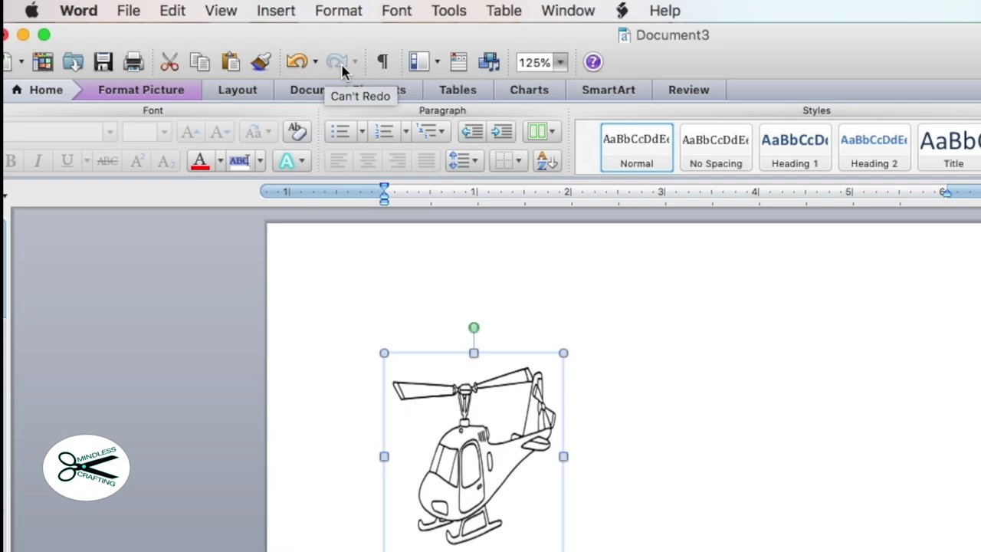
{"action": "left_click", "coordinate": [300, 68]}
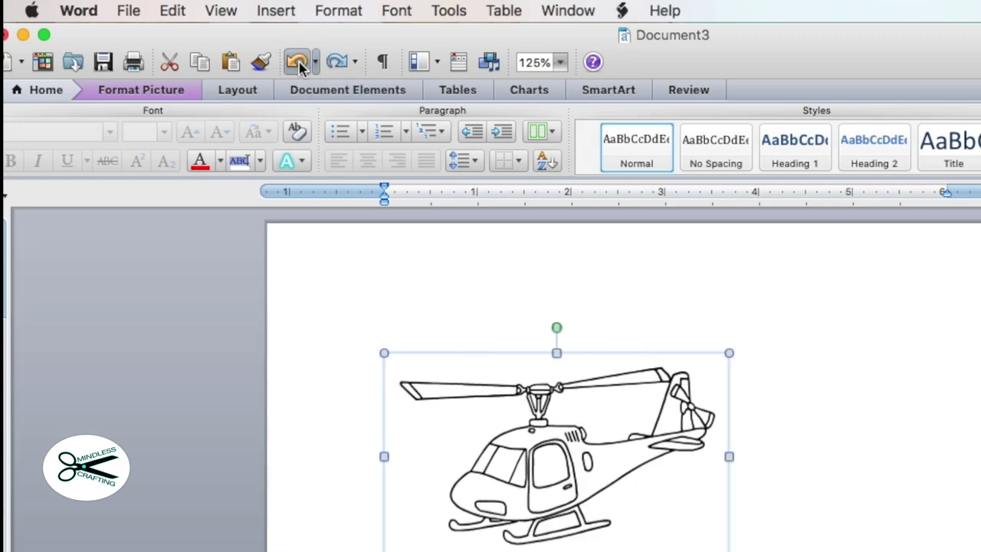
{"action": "left_click", "coordinate": [338, 65]}
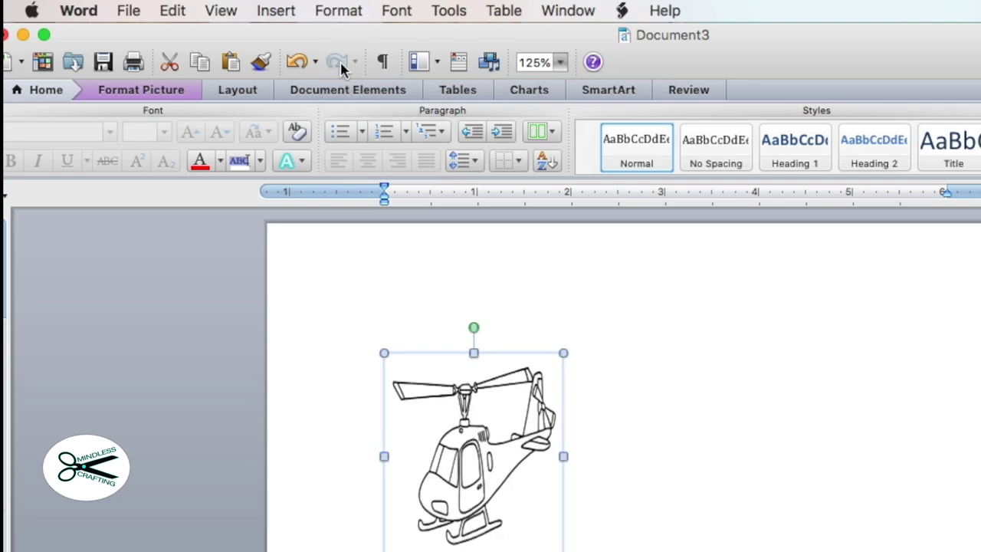
{"action": "left_click", "coordinate": [297, 66]}
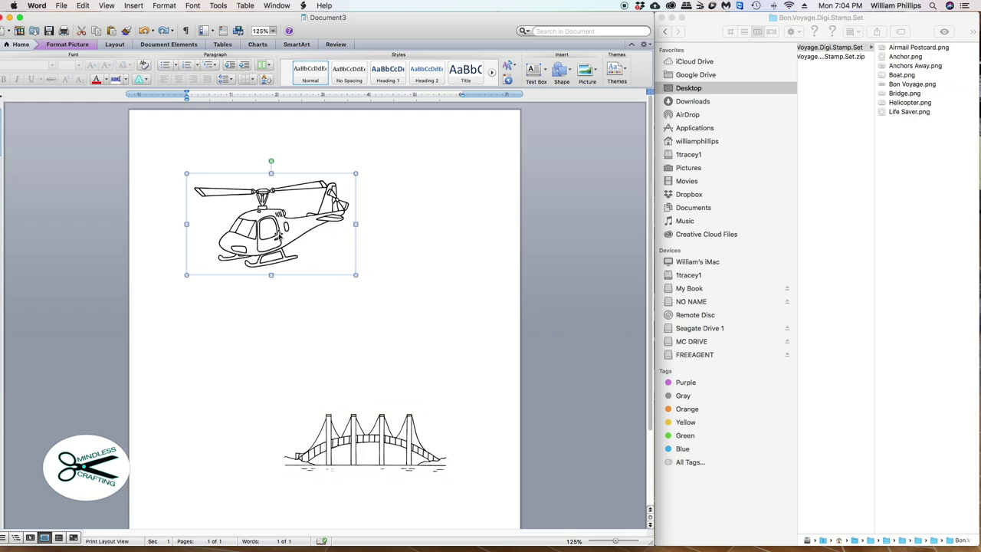
- Set the helicopter picture's text wrapping to None and move it down to just above the bridge
{"action": "left_click_drag", "start_coordinate": [270, 219], "coordinate": [283, 307]}
{"action": "right_click", "coordinate": [262, 222]}
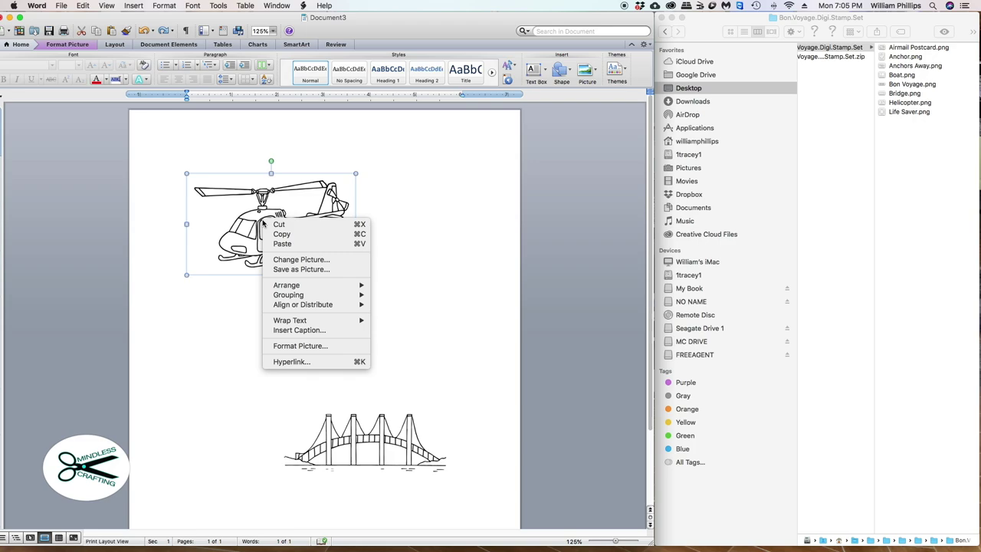
{"action": "mouse_move", "coordinate": [304, 321]}
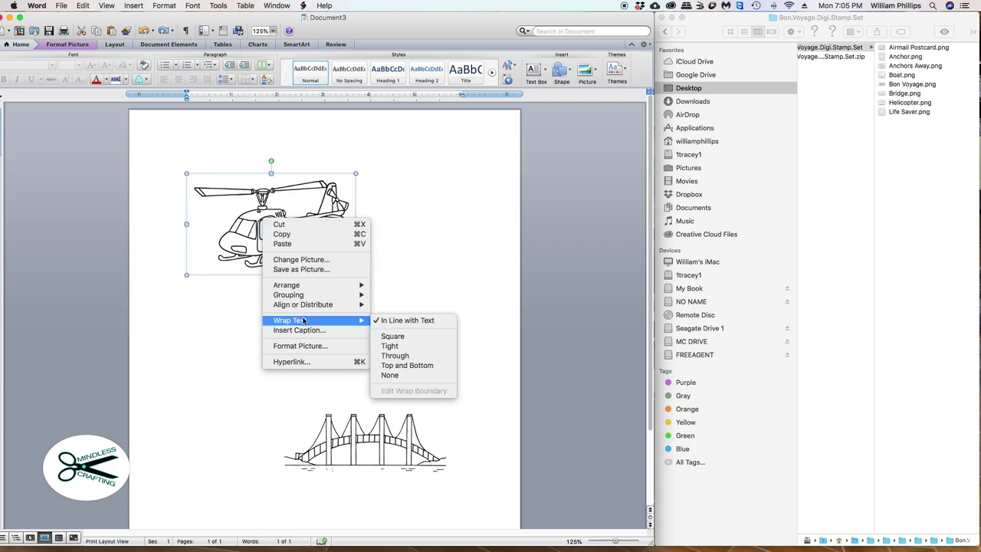
{"action": "left_click", "coordinate": [406, 375]}
{"action": "left_click", "coordinate": [268, 226]}
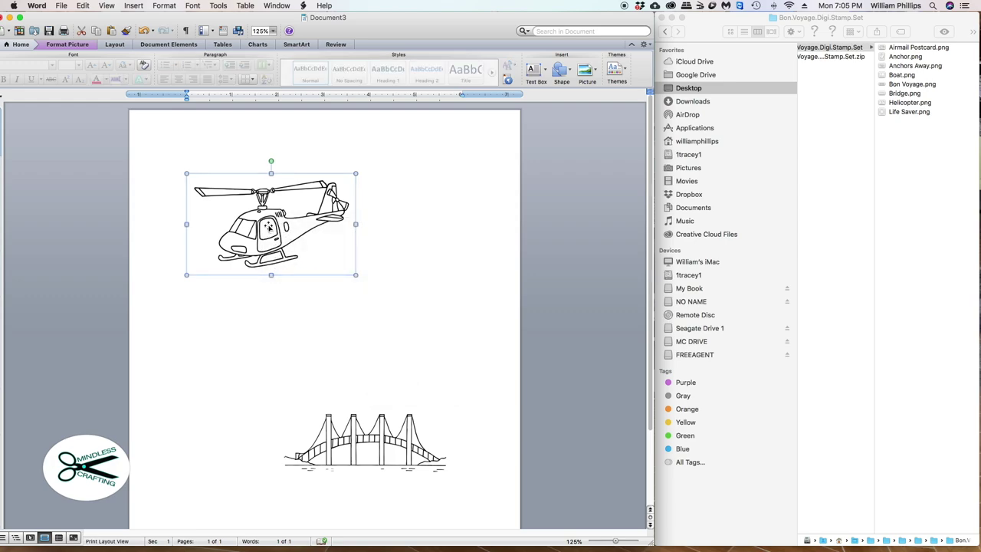
{"action": "left_click_drag", "start_coordinate": [268, 227], "coordinate": [294, 351]}
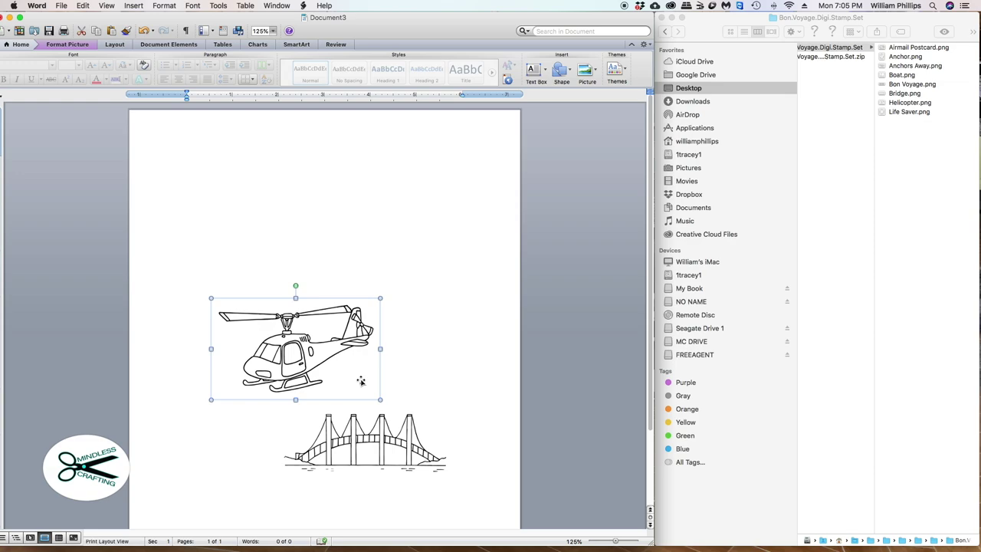
- Shrink the helicopter picture a little more and position it overlapping the left end of the bridge
{"action": "left_click_drag", "start_coordinate": [378, 399], "coordinate": [370, 392]}
{"action": "left_click_drag", "start_coordinate": [309, 359], "coordinate": [339, 419]}
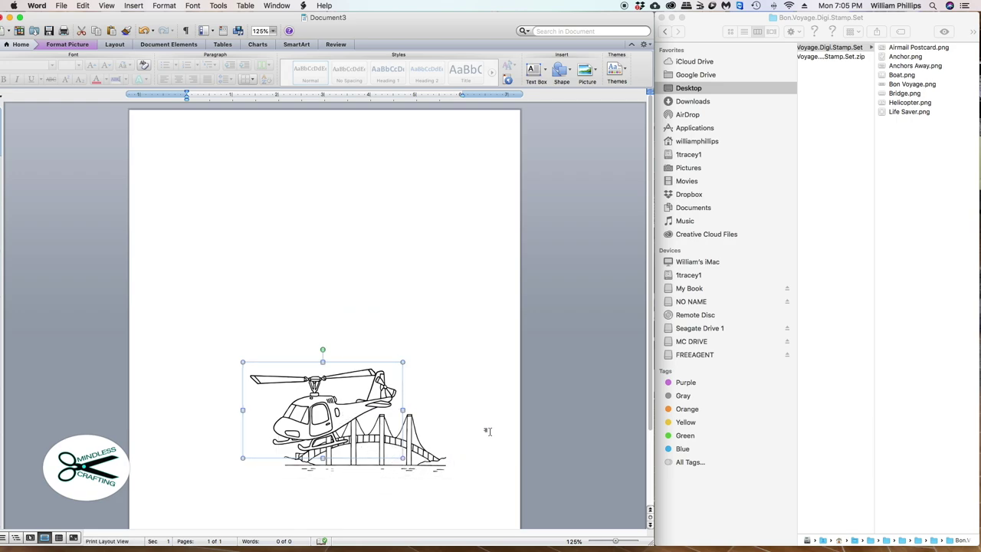
{"action": "left_click_drag", "start_coordinate": [342, 411], "coordinate": [342, 417]}
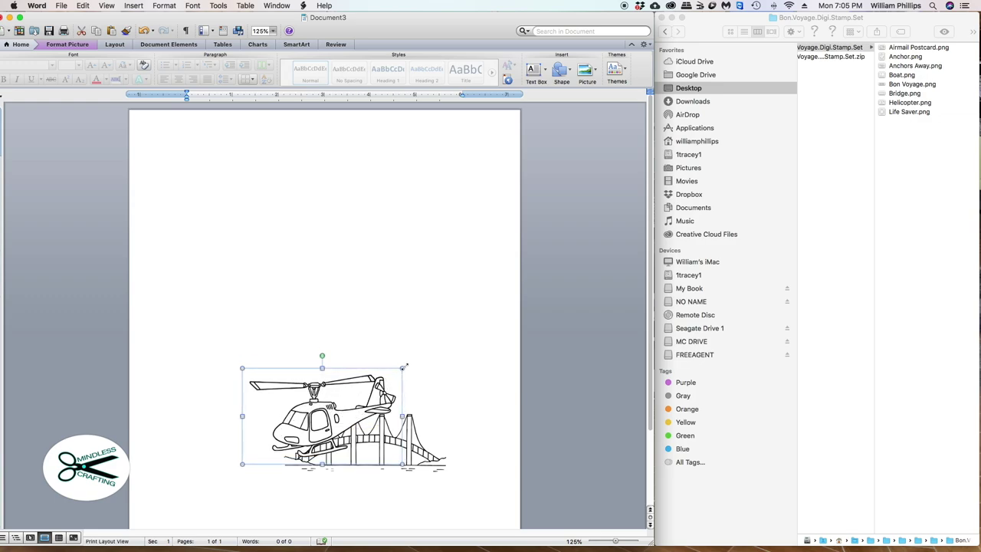
{"action": "left_click_drag", "start_coordinate": [402, 368], "coordinate": [380, 382]}
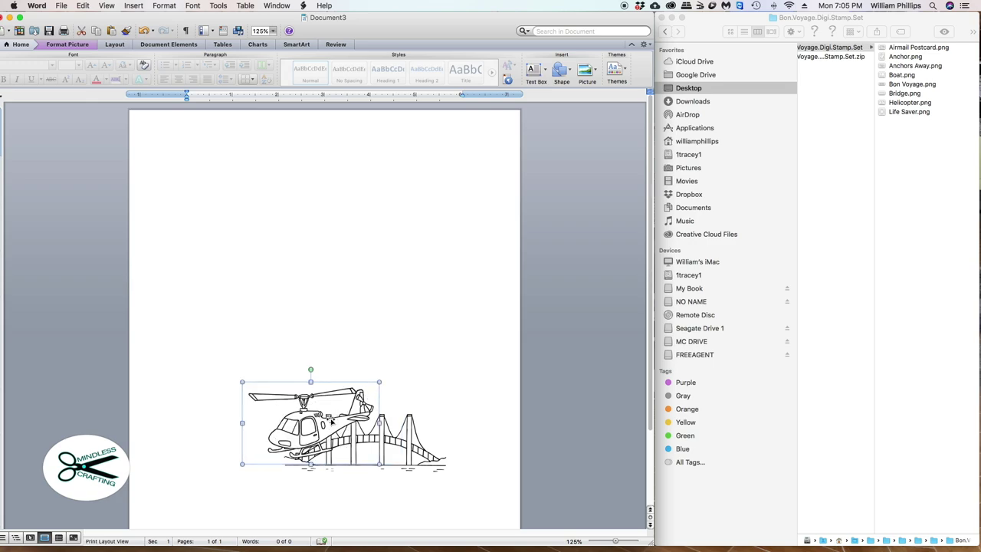
{"action": "left_click_drag", "start_coordinate": [331, 418], "coordinate": [334, 420]}
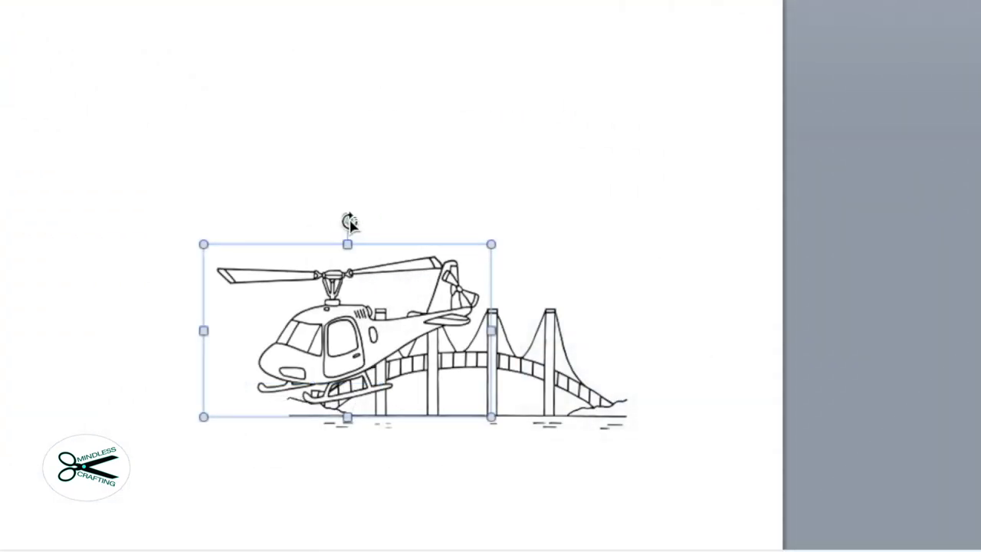
- Rotate the helicopter picture freehand to a slight counterclockwise tilt and deselect it
{"action": "left_click_drag", "start_coordinate": [347, 218], "coordinate": [390, 225]}
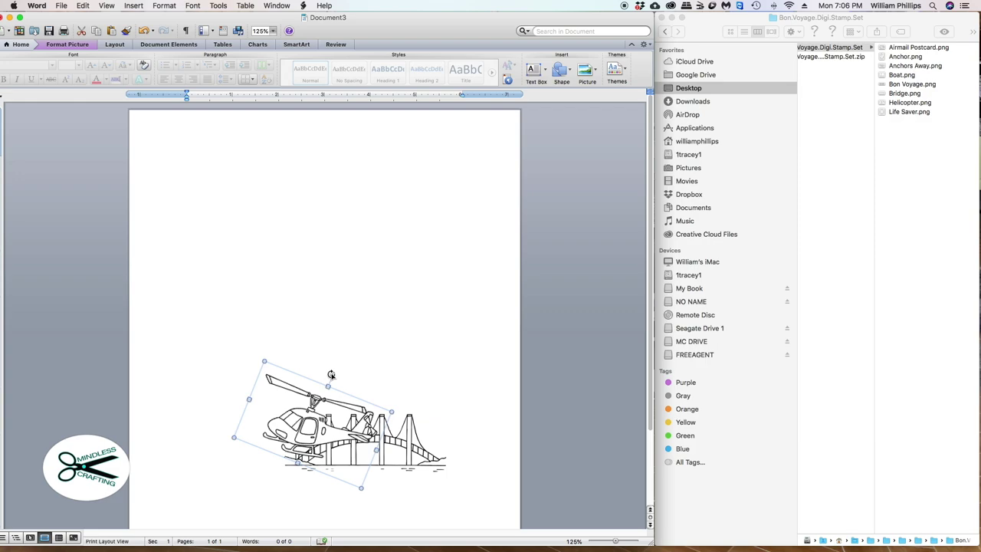
{"action": "left_click_drag", "start_coordinate": [331, 374], "coordinate": [305, 371]}
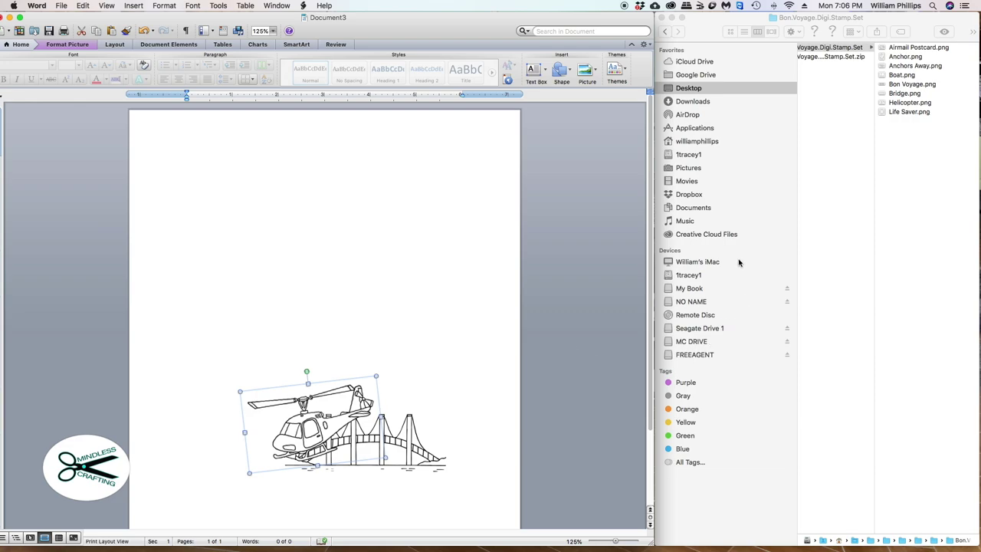
{"action": "left_click", "coordinate": [459, 251]}
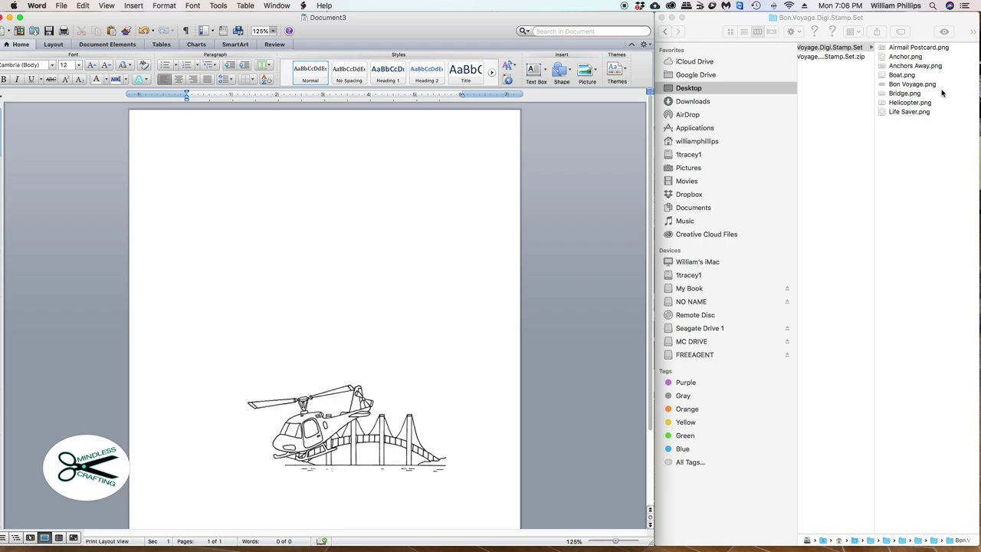
- Insert Boat.png from the stamp set folder into the document above the helicopter and bridge
{"action": "left_click", "coordinate": [884, 75]}
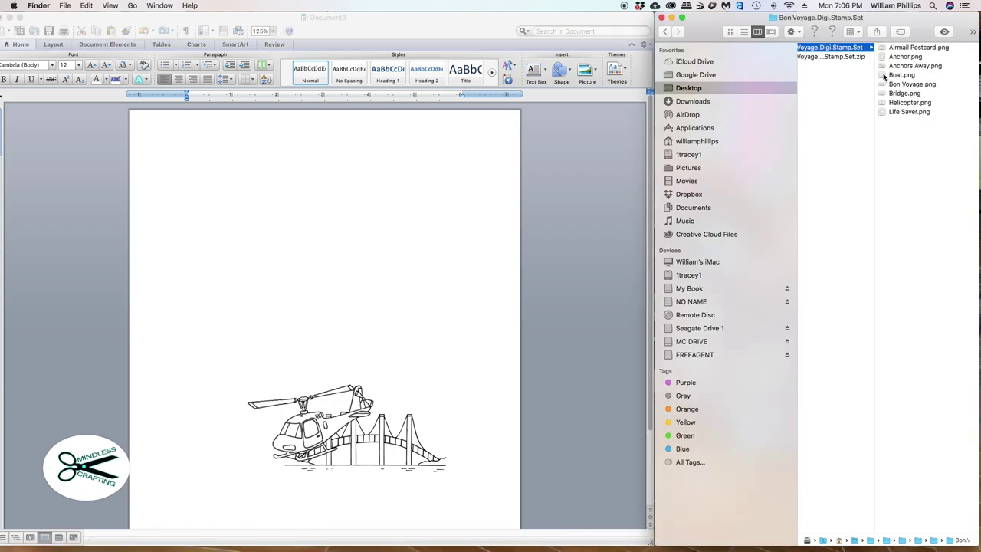
{"action": "left_click_drag", "start_coordinate": [882, 76], "coordinate": [662, 227]}
{"action": "left_click_drag", "start_coordinate": [473, 379], "coordinate": [371, 265]}
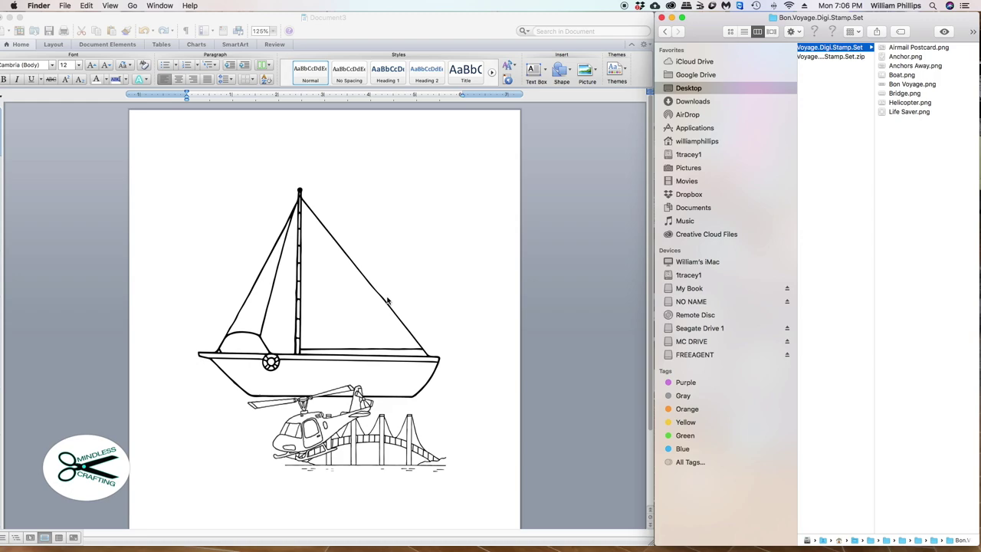
- Shrink the boat picture to a small size and set its text wrapping to None
{"action": "left_click", "coordinate": [324, 230]}
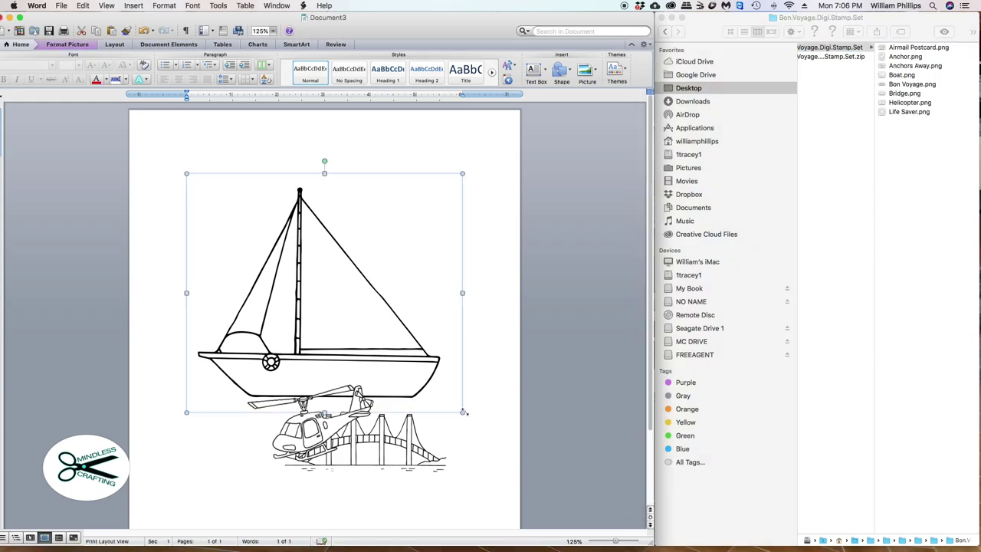
{"action": "left_click_drag", "start_coordinate": [463, 412], "coordinate": [247, 202]}
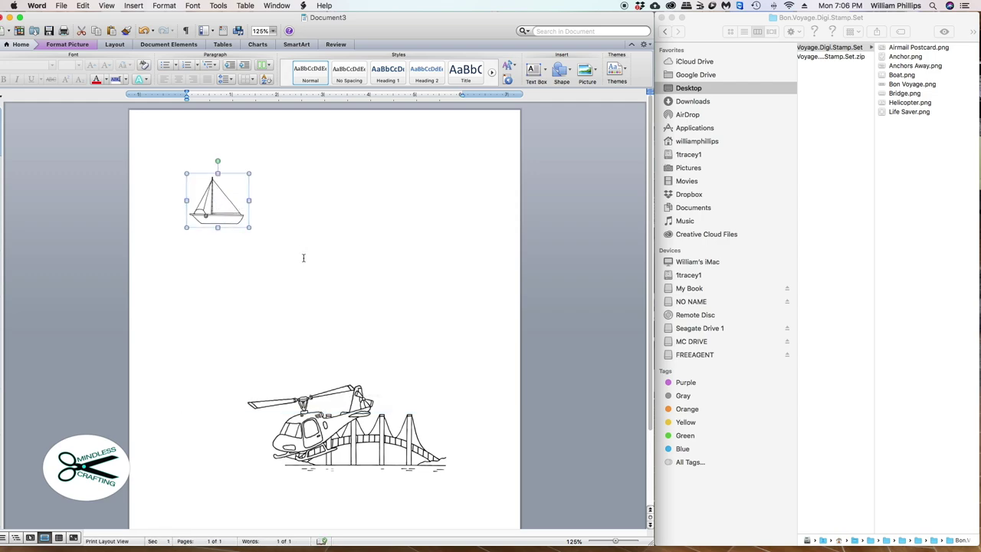
{"action": "right_click", "coordinate": [214, 199]}
{"action": "mouse_move", "coordinate": [259, 301]}
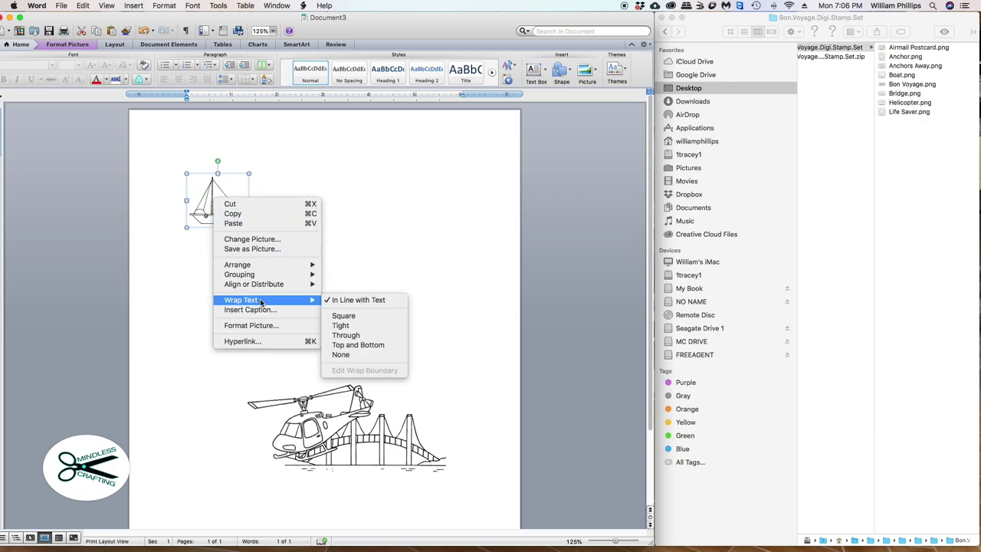
{"action": "left_click", "coordinate": [345, 353]}
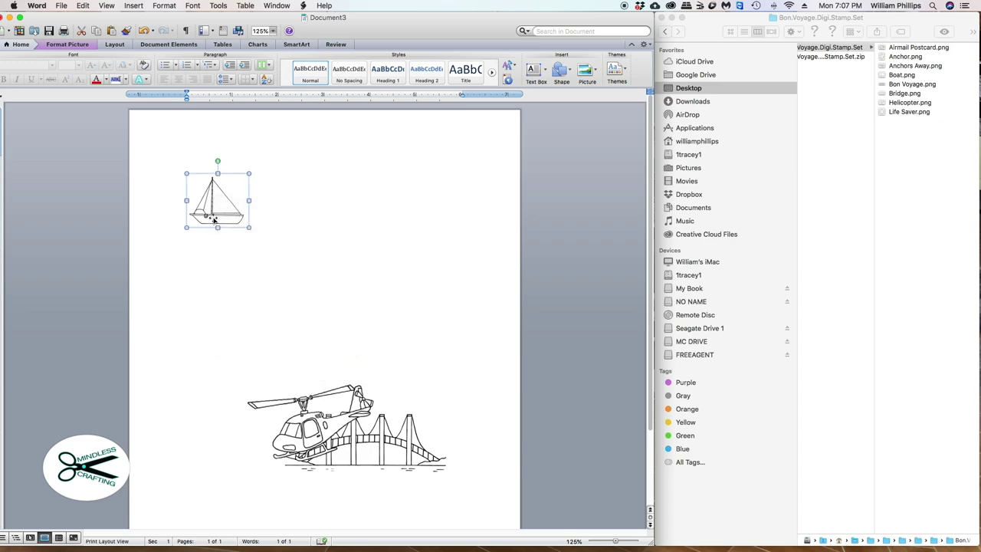
- Move the boat picture down to the bridge, shrink it further and place it under the span between two middle towers
{"action": "left_click", "coordinate": [217, 199]}
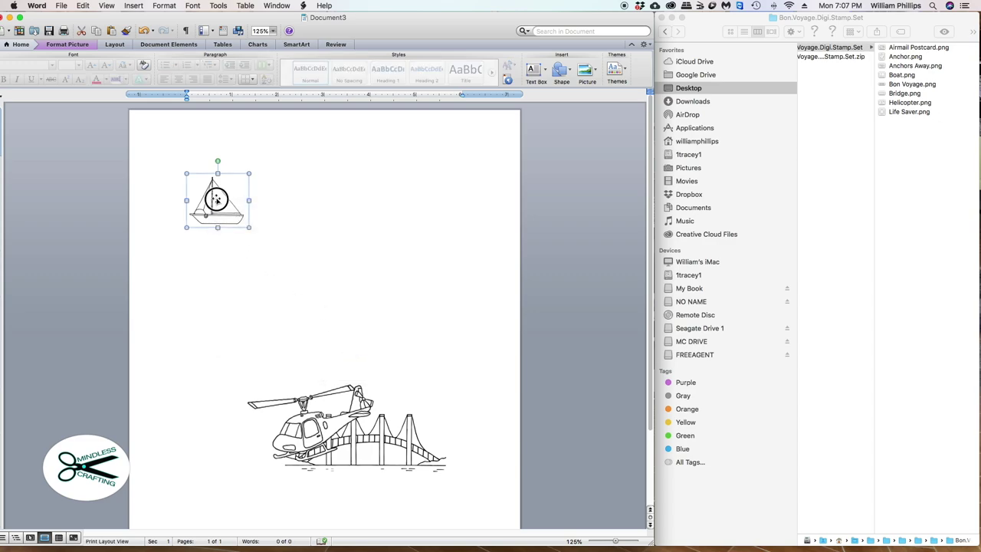
{"action": "left_click_drag", "start_coordinate": [216, 199], "coordinate": [396, 460]}
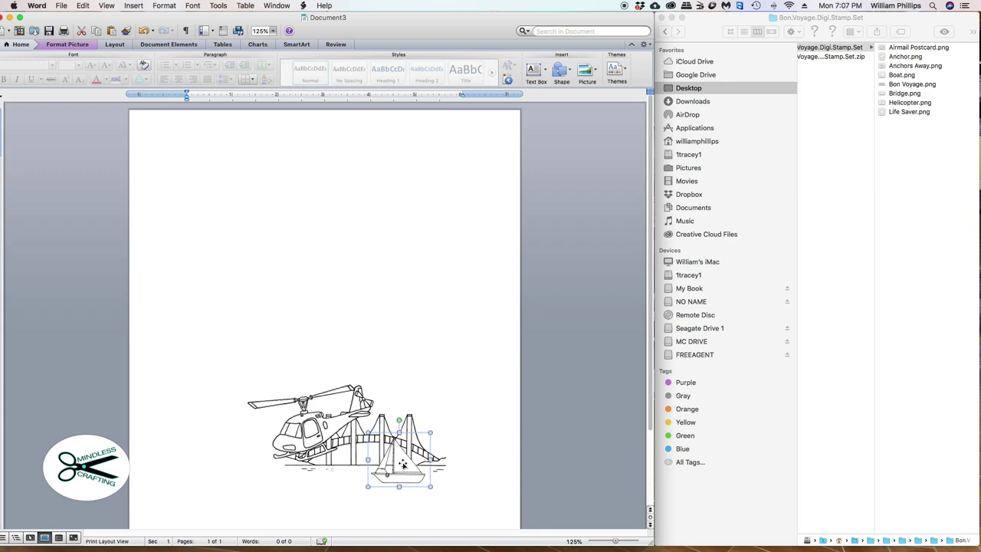
{"action": "left_click_drag", "start_coordinate": [430, 434], "coordinate": [373, 453]}
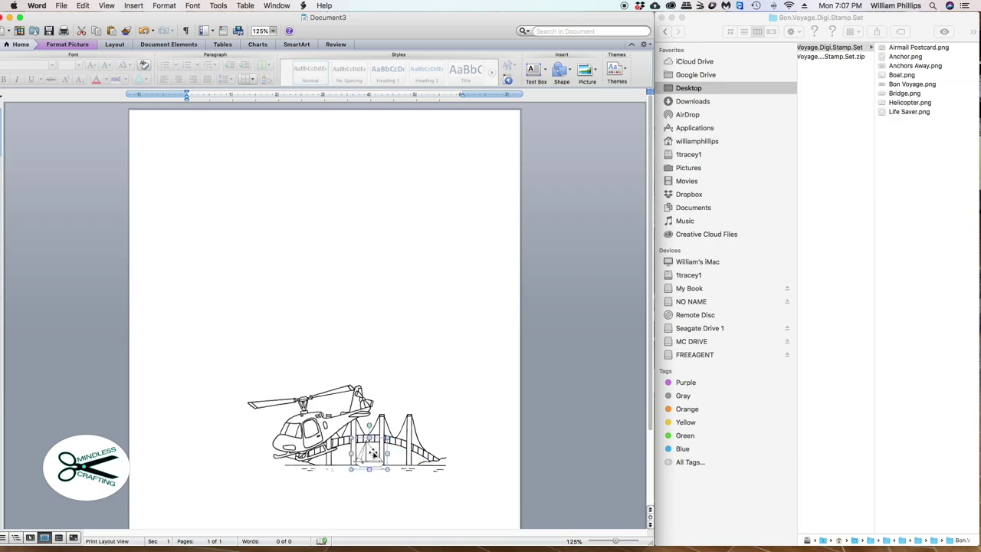
{"action": "left_click", "coordinate": [476, 441]}
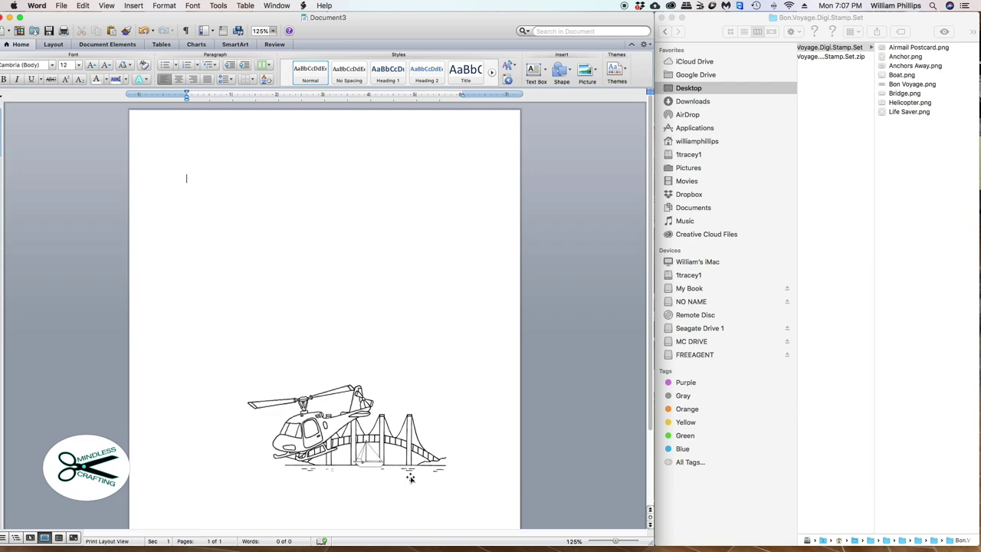
- Send the boat picture to the back so it sits behind the bridge, and deselect it
{"action": "left_click", "coordinate": [369, 458]}
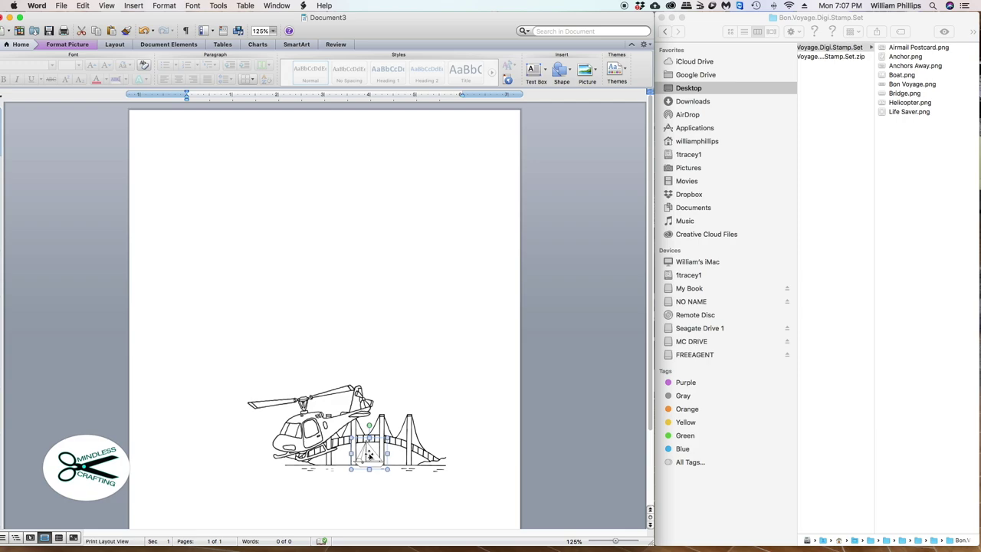
{"action": "right_click", "coordinate": [371, 457]}
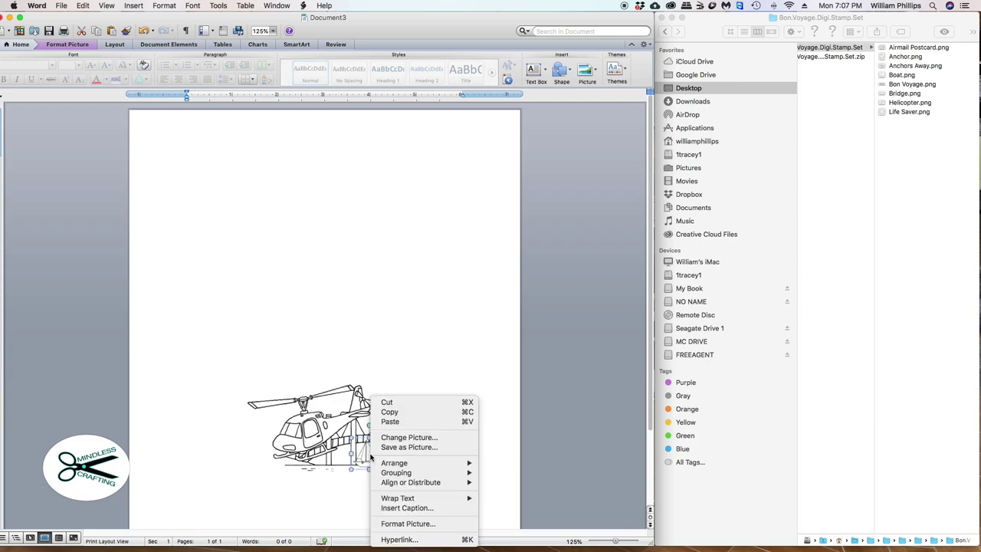
{"action": "mouse_move", "coordinate": [398, 465]}
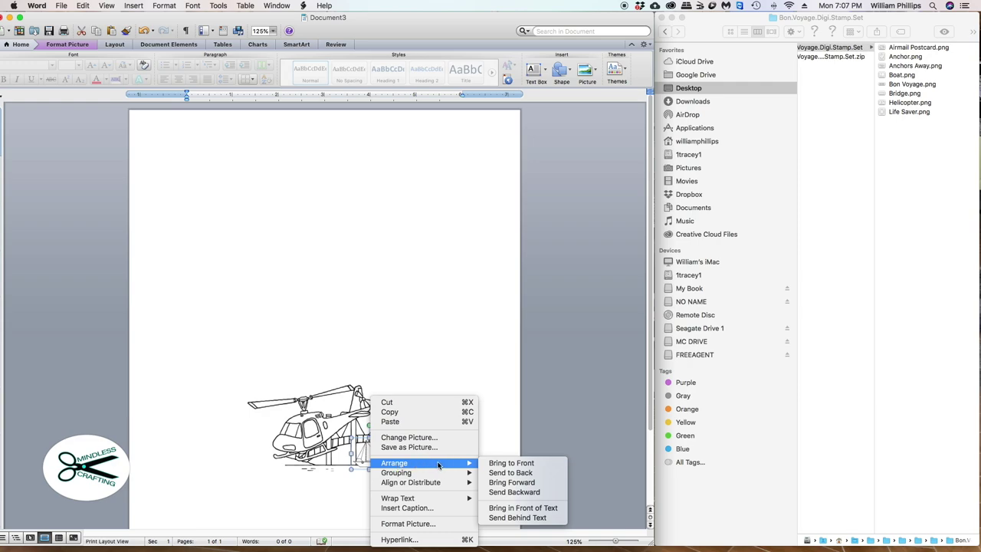
{"action": "left_click", "coordinate": [506, 472]}
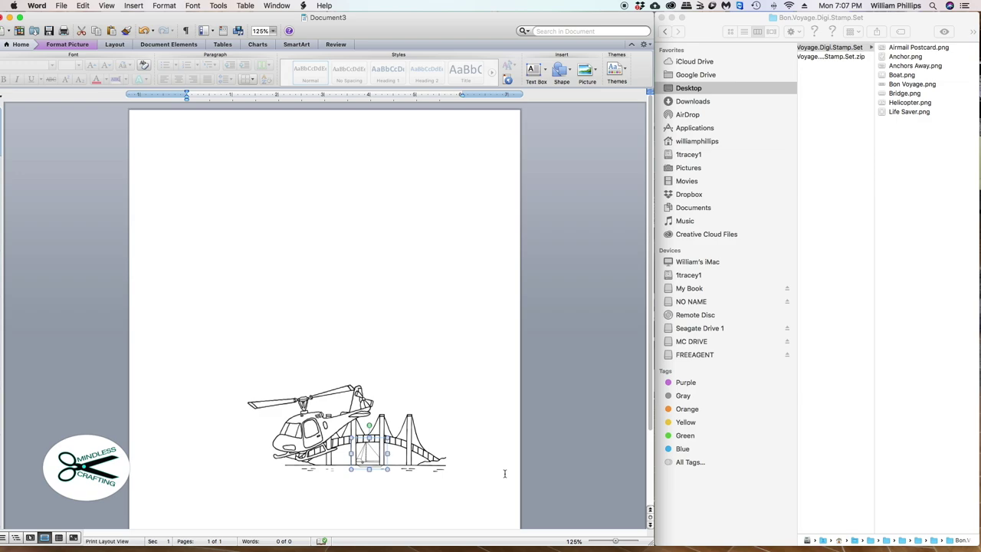
{"action": "left_click", "coordinate": [479, 458]}
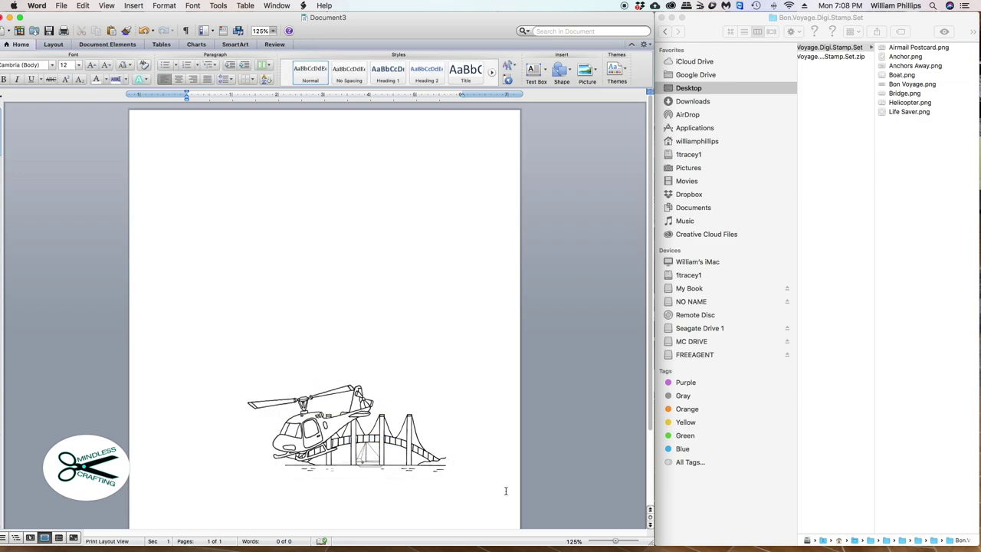
- Send the helicopter picture to the back, behind the bridge
{"action": "left_click", "coordinate": [311, 433]}
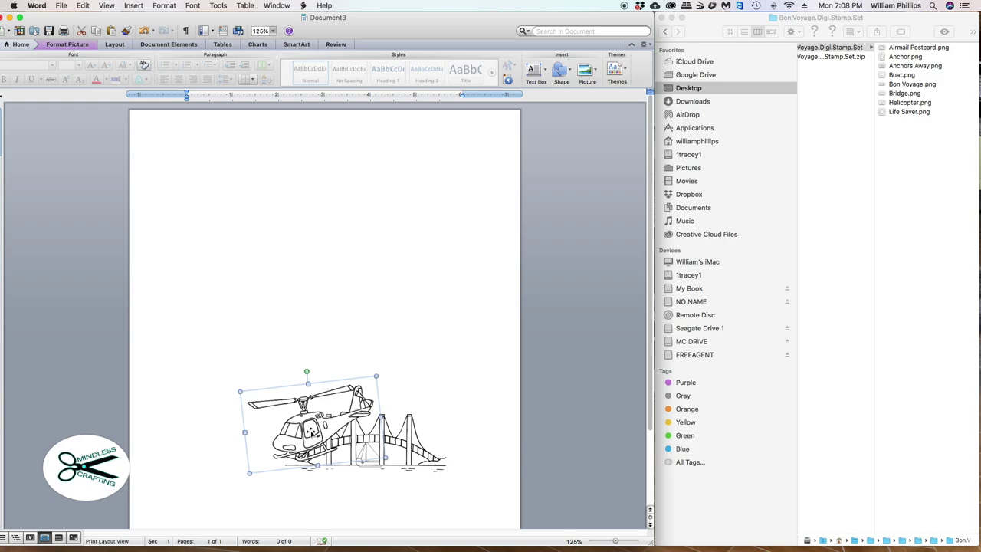
{"action": "right_click", "coordinate": [311, 432]}
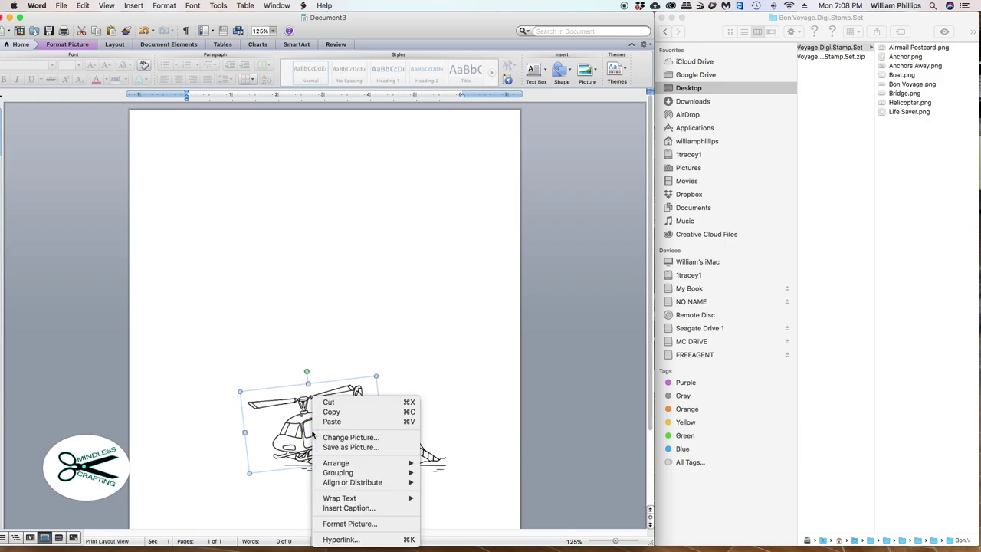
{"action": "mouse_move", "coordinate": [348, 465]}
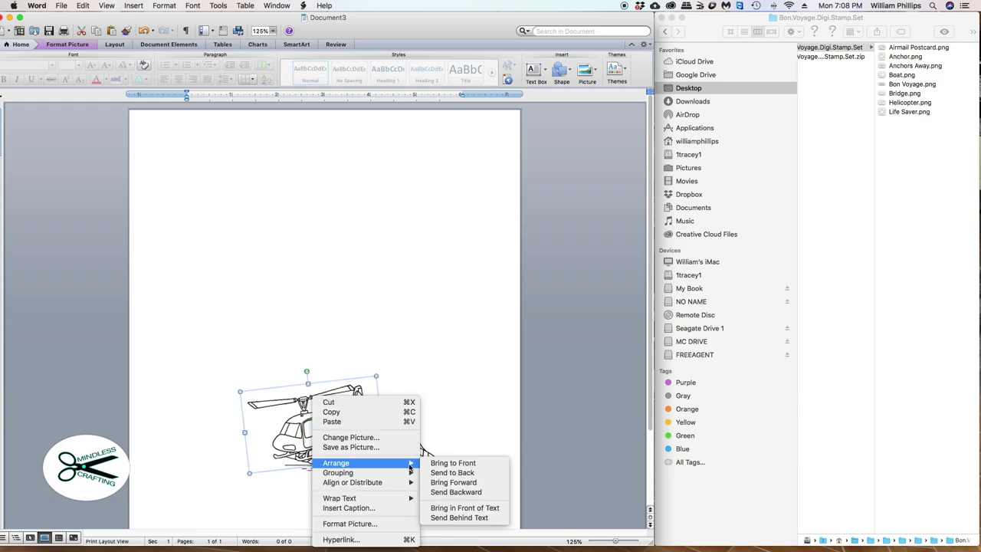
{"action": "left_click", "coordinate": [452, 472]}
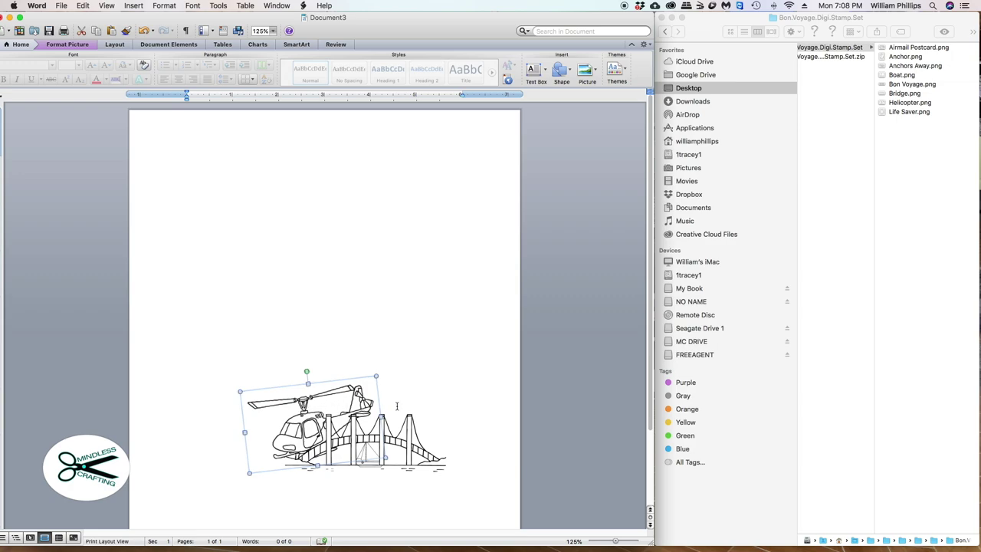
- Bring the helicopter picture to the front of the scene and deselect it
{"action": "right_click", "coordinate": [313, 400]}
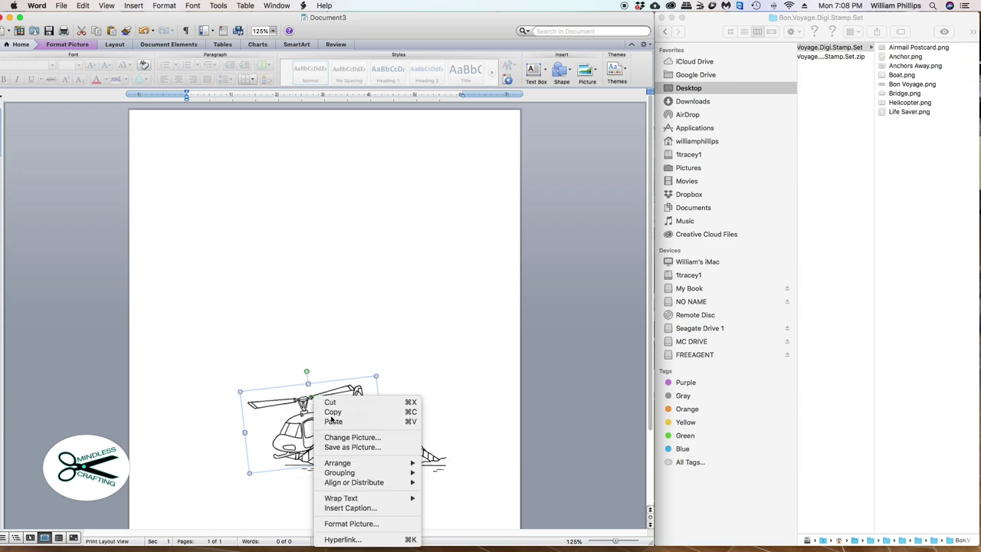
{"action": "mouse_move", "coordinate": [364, 463]}
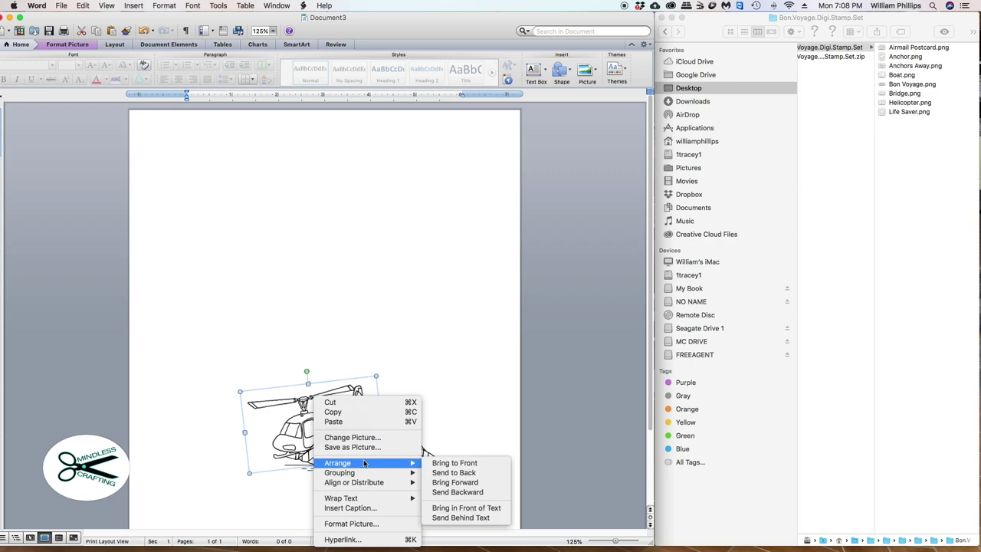
{"action": "left_click", "coordinate": [462, 464]}
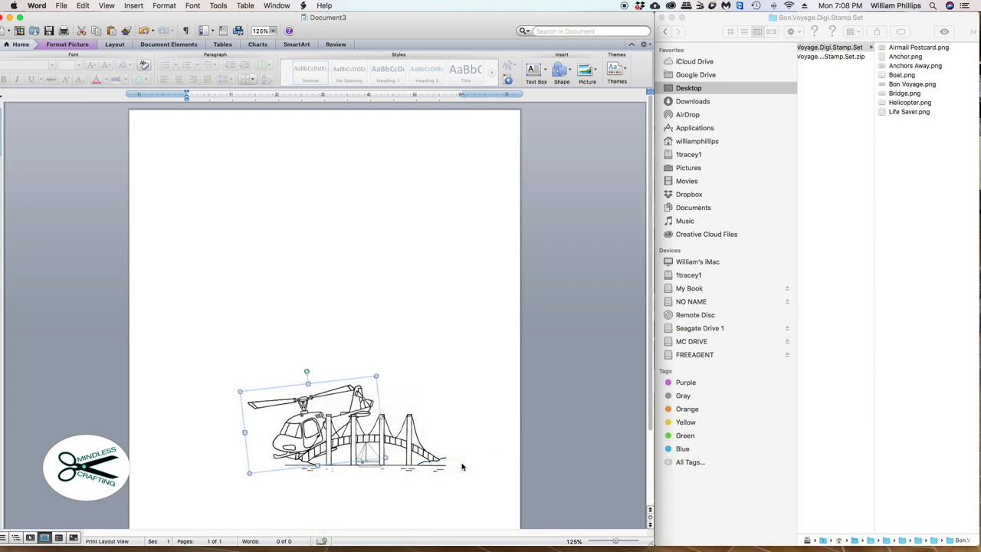
{"action": "left_click", "coordinate": [398, 498]}
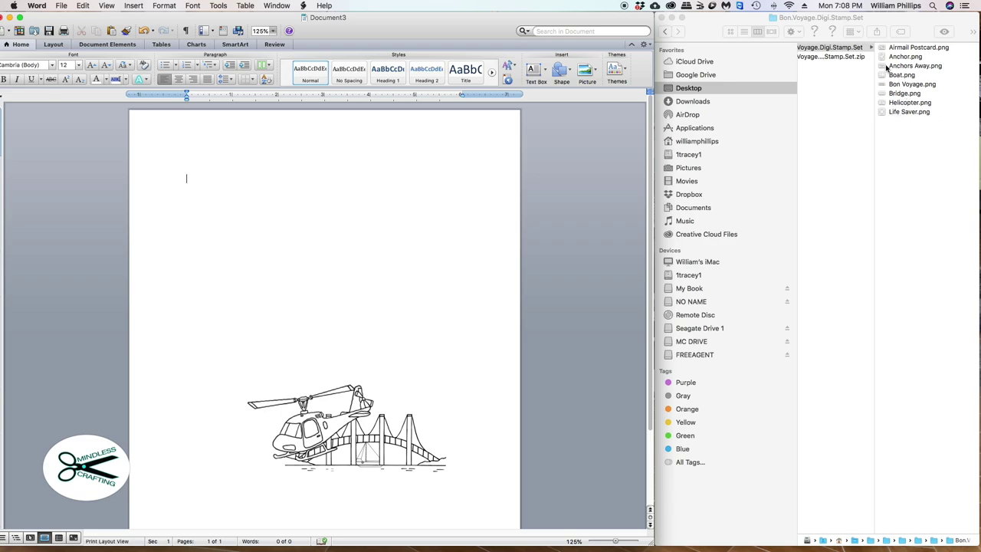
- Insert Anchors Away.png from the stamp set folder into the document and set its text wrapping to None
{"action": "left_click_drag", "start_coordinate": [883, 67], "coordinate": [377, 62]}
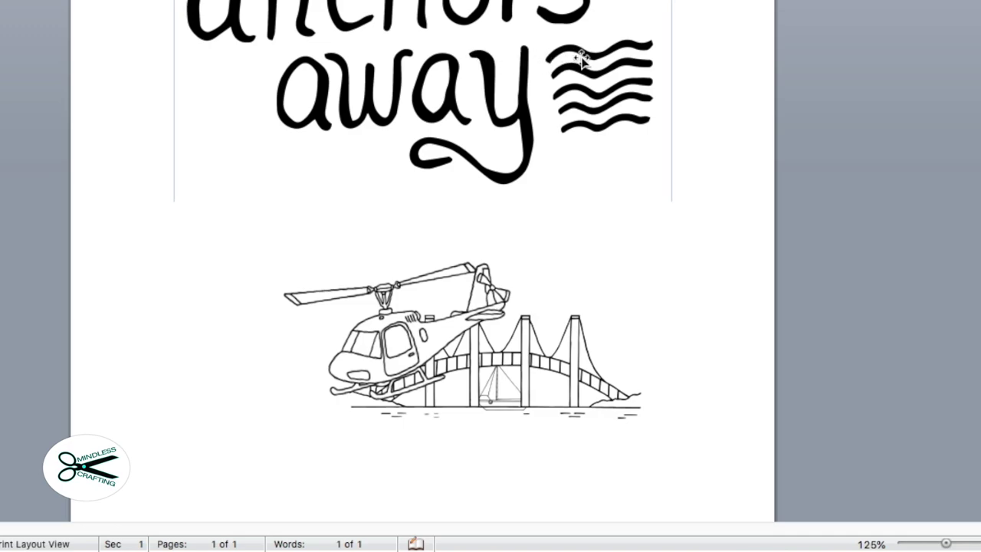
{"action": "left_click", "coordinate": [543, 56]}
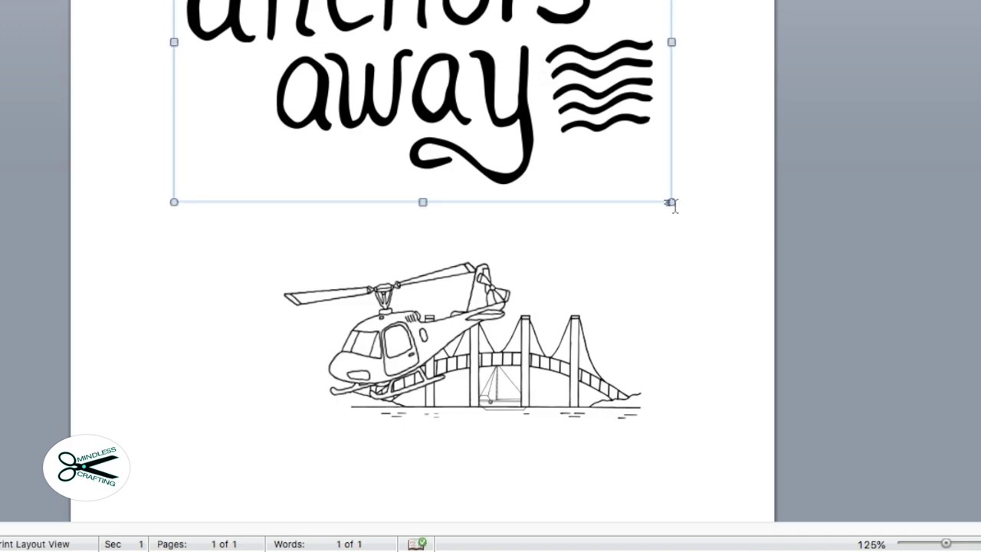
{"action": "right_click", "coordinate": [494, 43]}
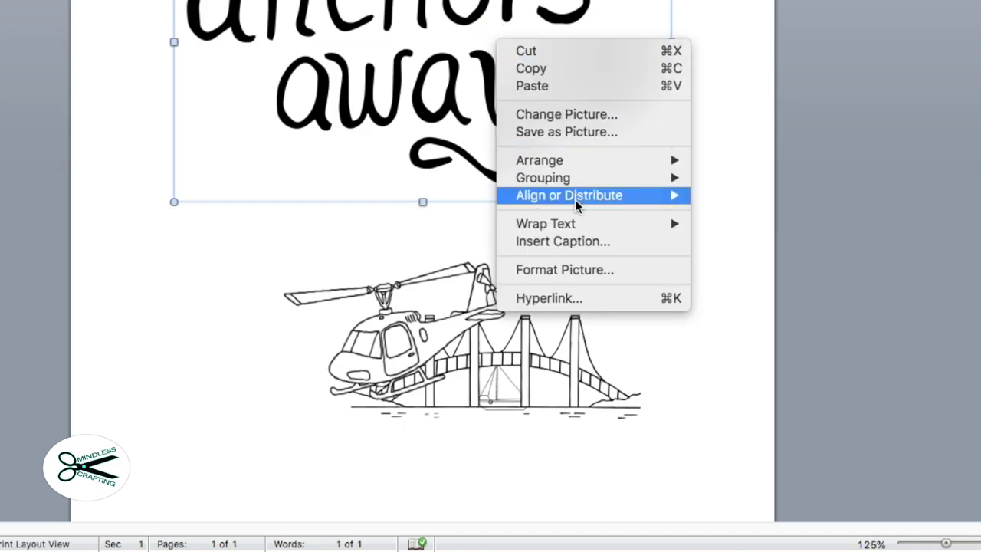
{"action": "mouse_move", "coordinate": [576, 223]}
{"action": "left_click", "coordinate": [759, 323]}
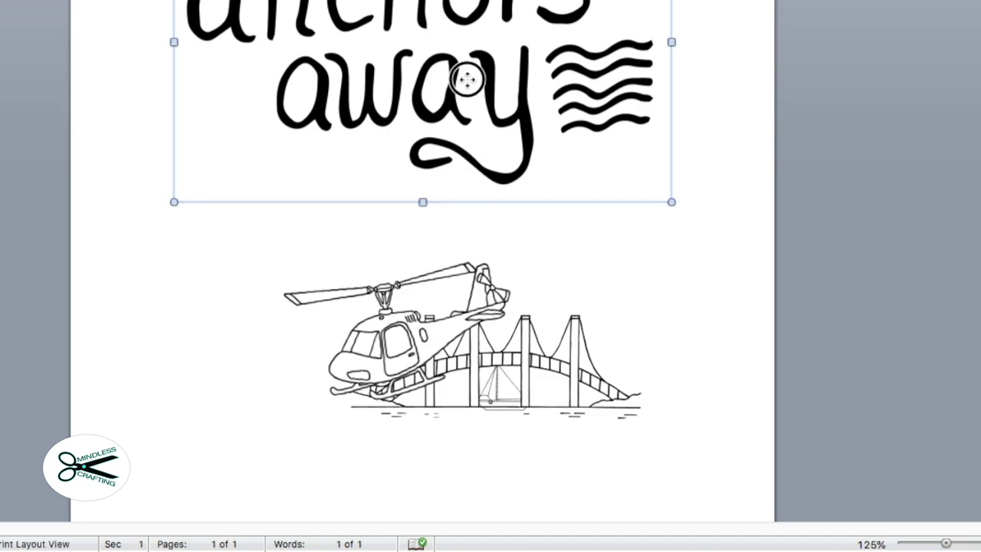
- Shrink the "anchors away" picture and place it overlapping the helicopter's tail and the bridge towers
{"action": "left_click_drag", "start_coordinate": [466, 76], "coordinate": [464, 93]}
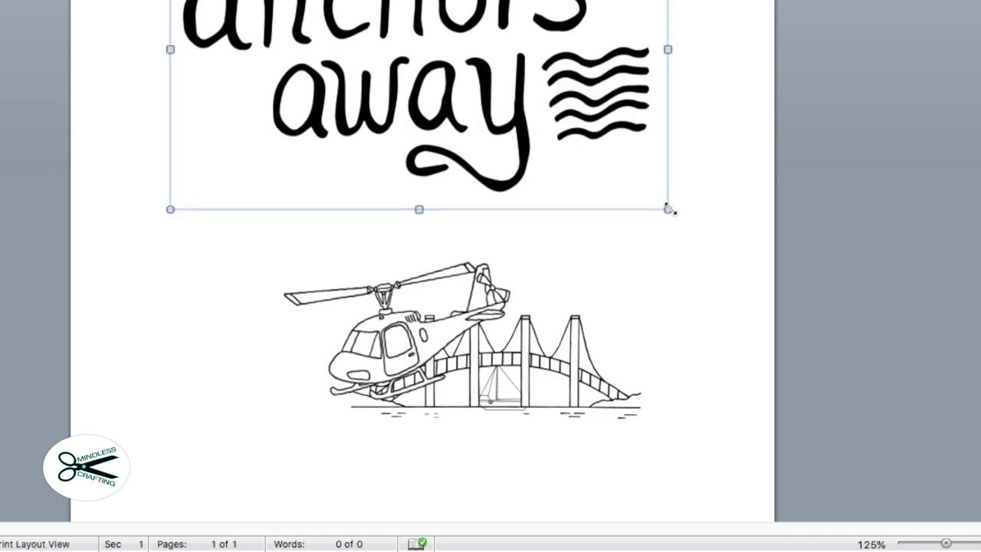
{"action": "left_click_drag", "start_coordinate": [667, 209], "coordinate": [369, 17]}
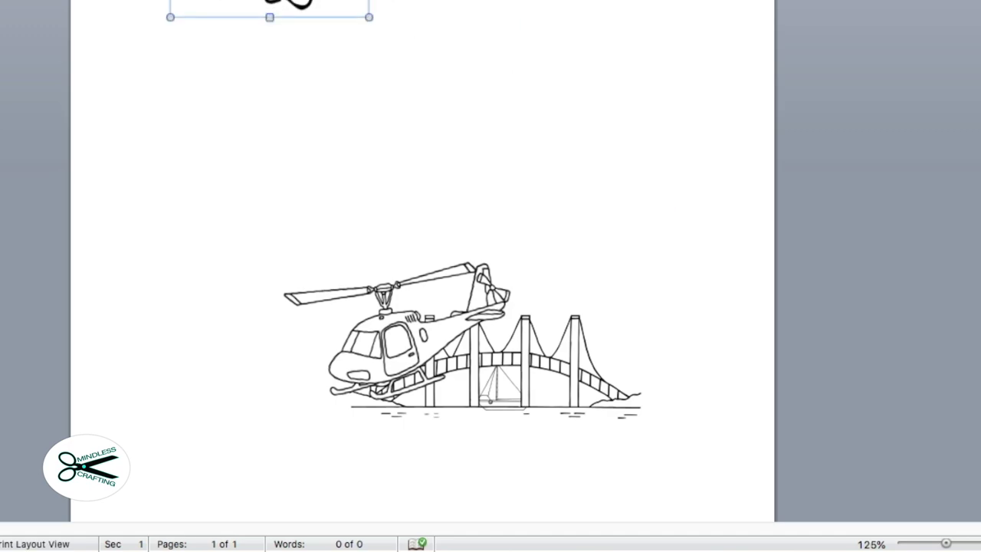
{"action": "left_click_drag", "start_coordinate": [268, 8], "coordinate": [472, 290]}
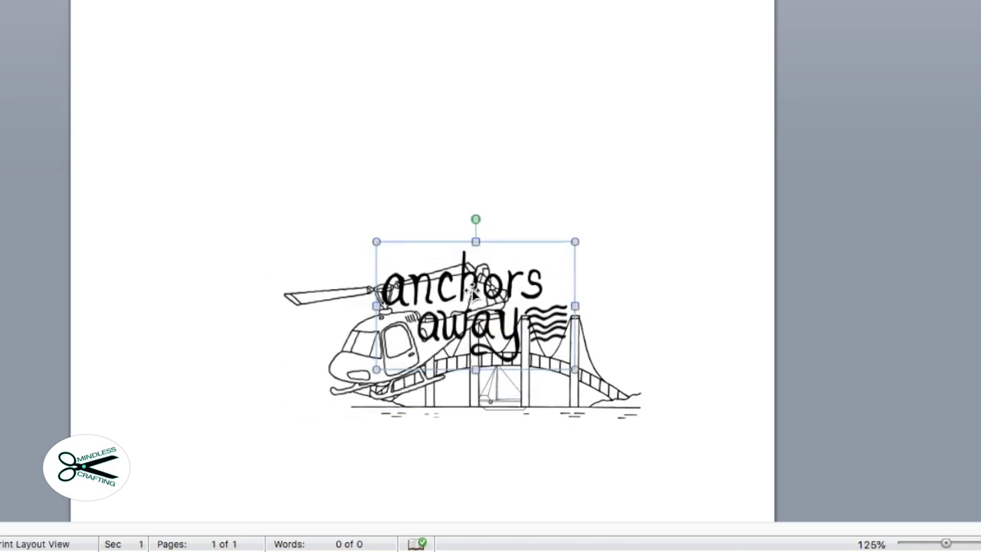
{"action": "left_click", "coordinate": [562, 122]}
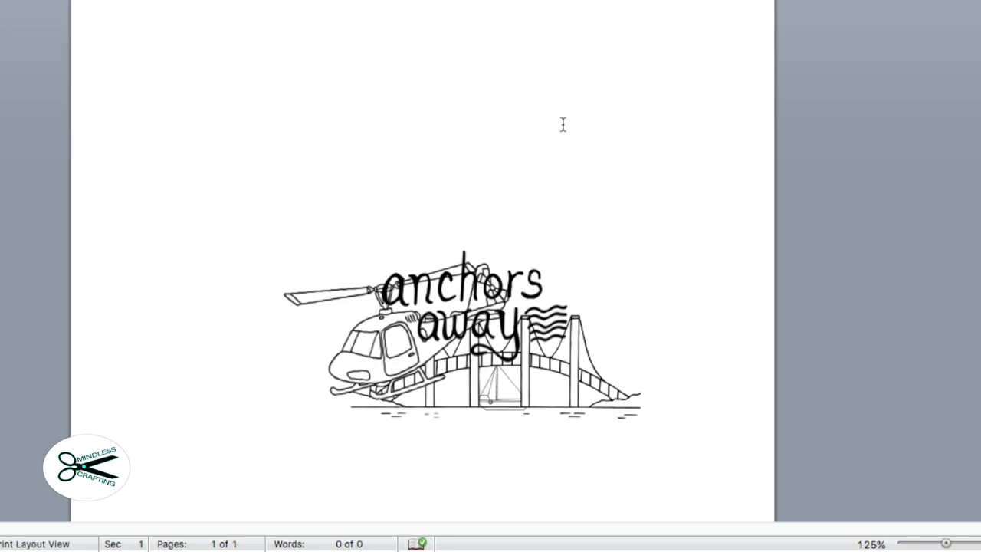
- Send the "anchors away" picture to the back, behind the helicopter and bridge
{"action": "left_click", "coordinate": [505, 256]}
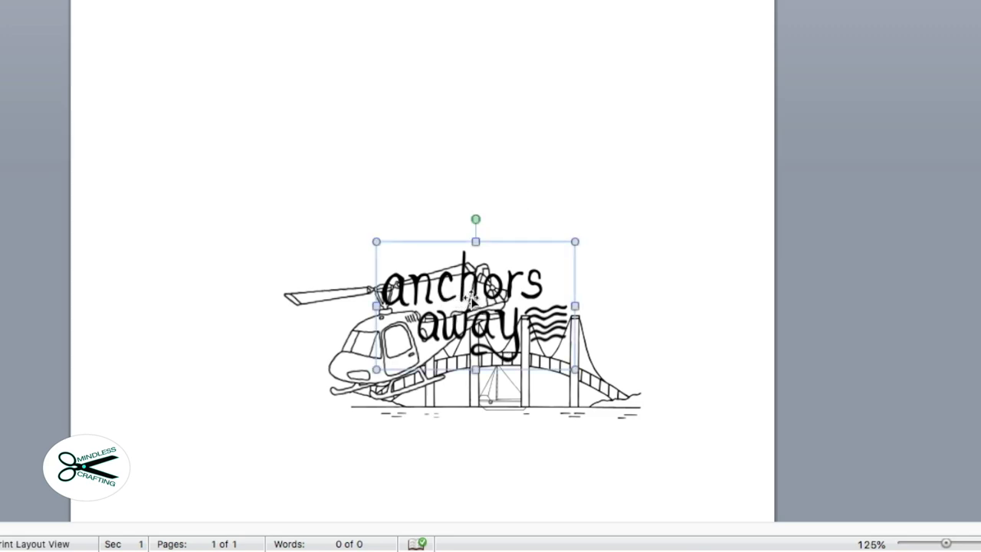
{"action": "right_click", "coordinate": [470, 298]}
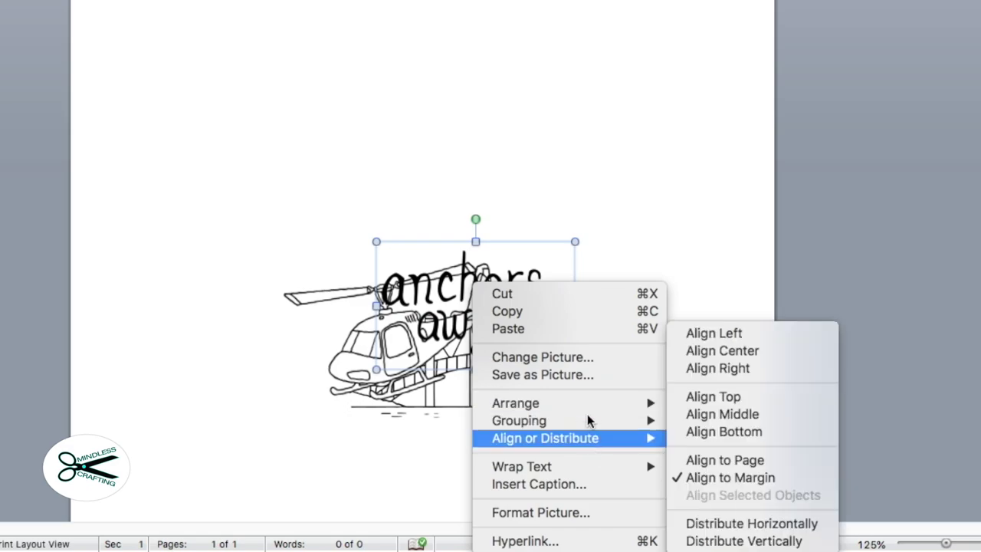
{"action": "mouse_move", "coordinate": [616, 402]}
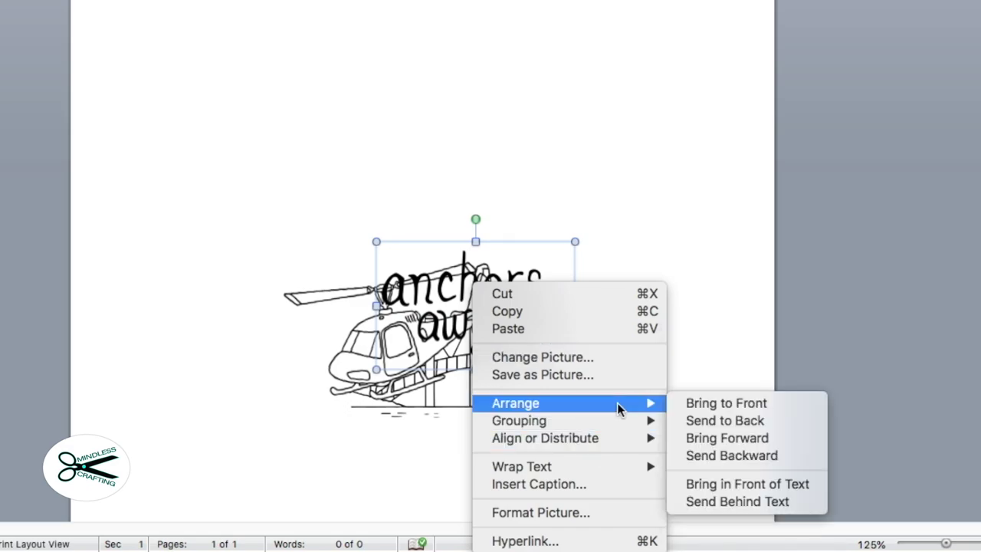
{"action": "left_click", "coordinate": [726, 421]}
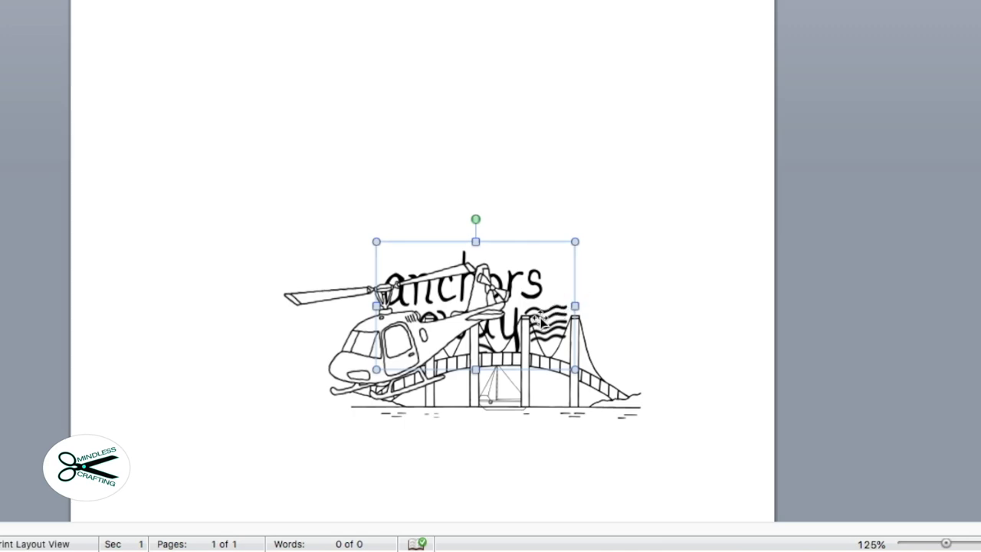
- Send the helicopter picture one layer backward so it sits behind the bridge
{"action": "left_click", "coordinate": [399, 334]}
{"action": "right_click", "coordinate": [400, 329]}
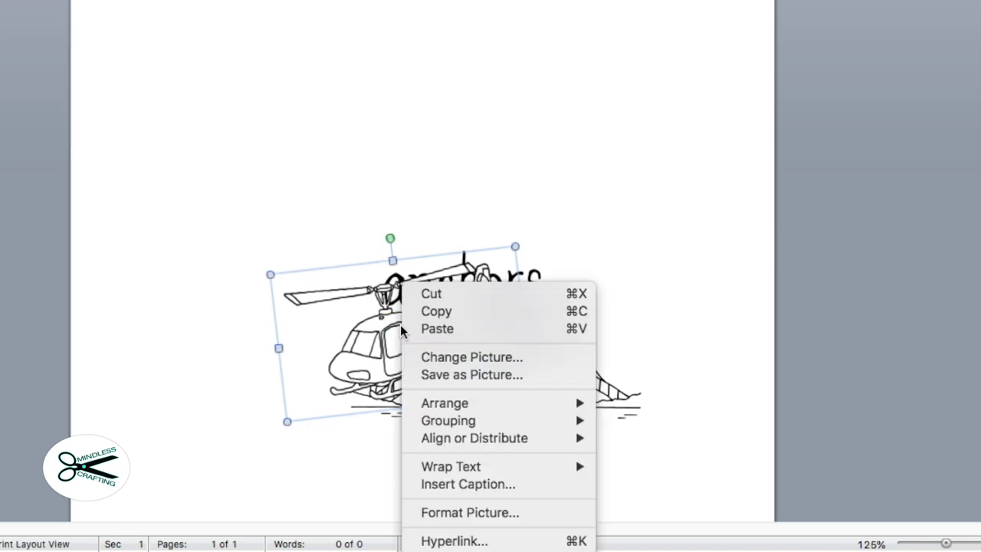
{"action": "mouse_move", "coordinate": [471, 404]}
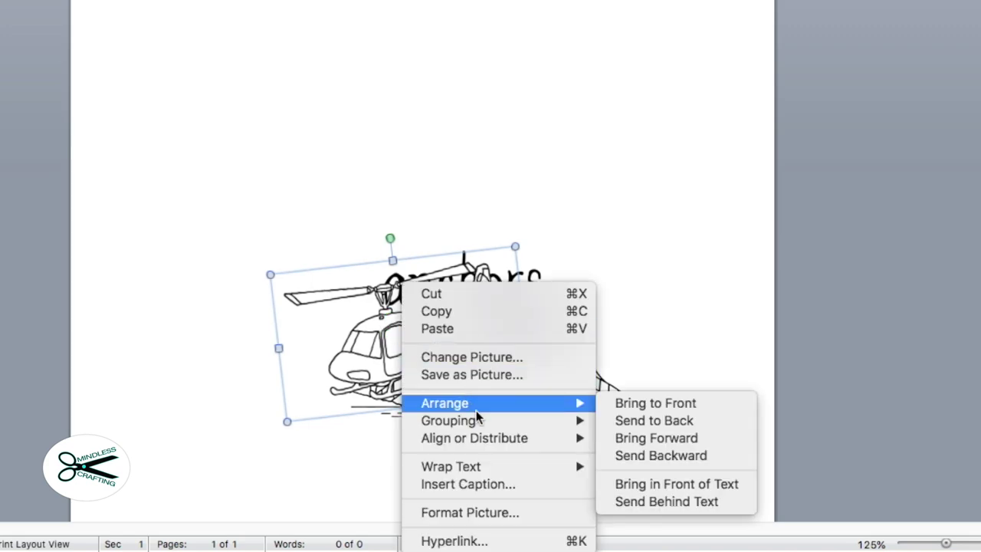
{"action": "left_click", "coordinate": [658, 456]}
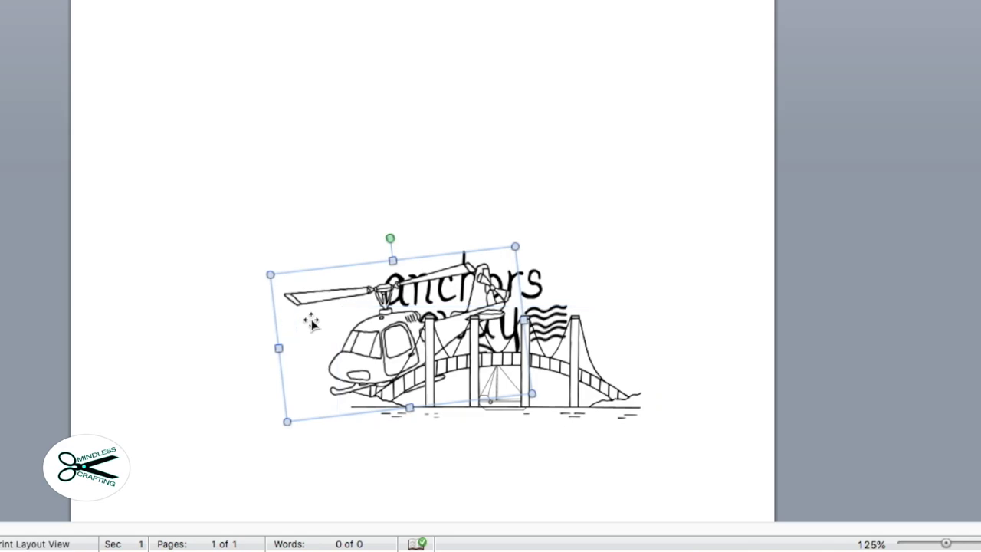
- Bring the "anchors away" picture forward two layers so it sits in front of the helicopter
{"action": "left_click", "coordinate": [543, 285]}
{"action": "right_click", "coordinate": [545, 277]}
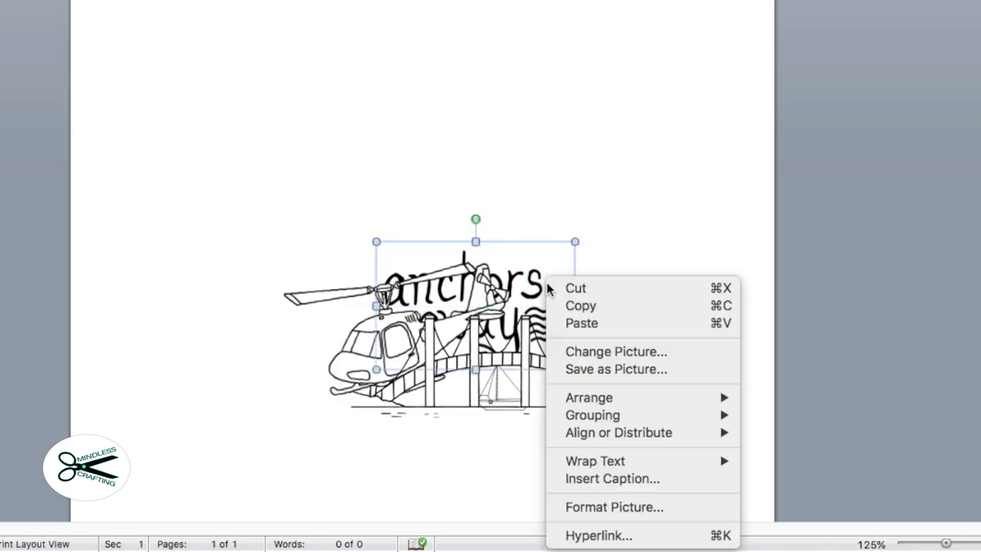
{"action": "mouse_move", "coordinate": [622, 394]}
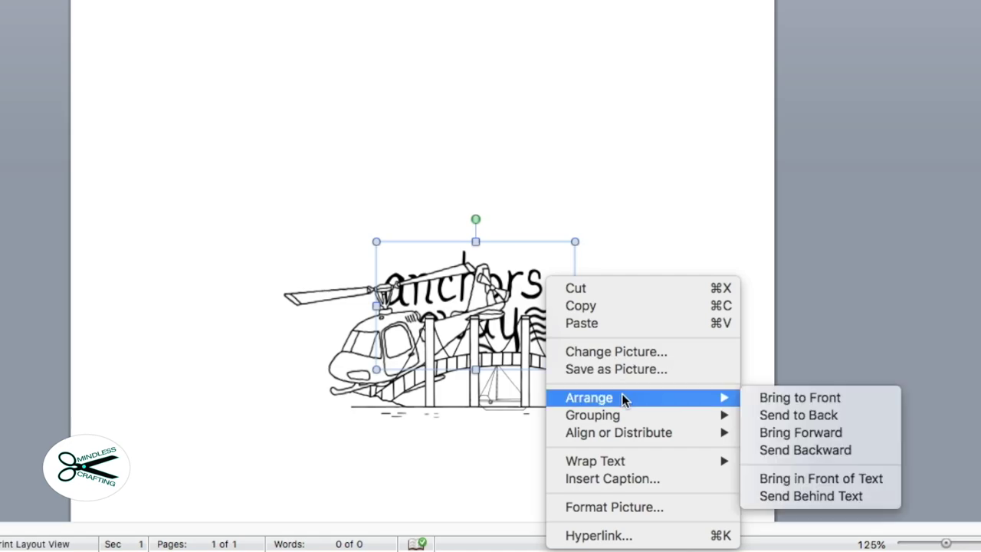
{"action": "left_click", "coordinate": [797, 432]}
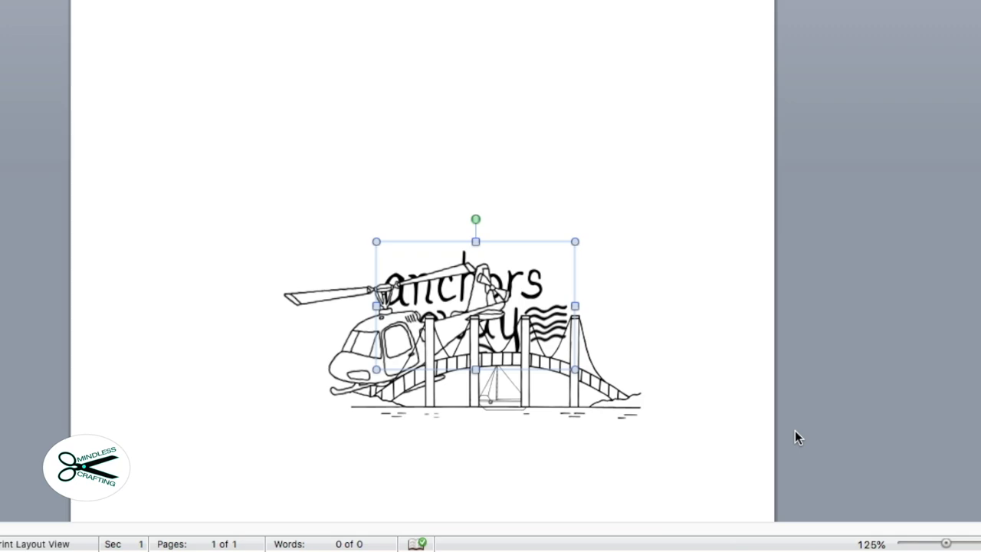
{"action": "right_click", "coordinate": [554, 263]}
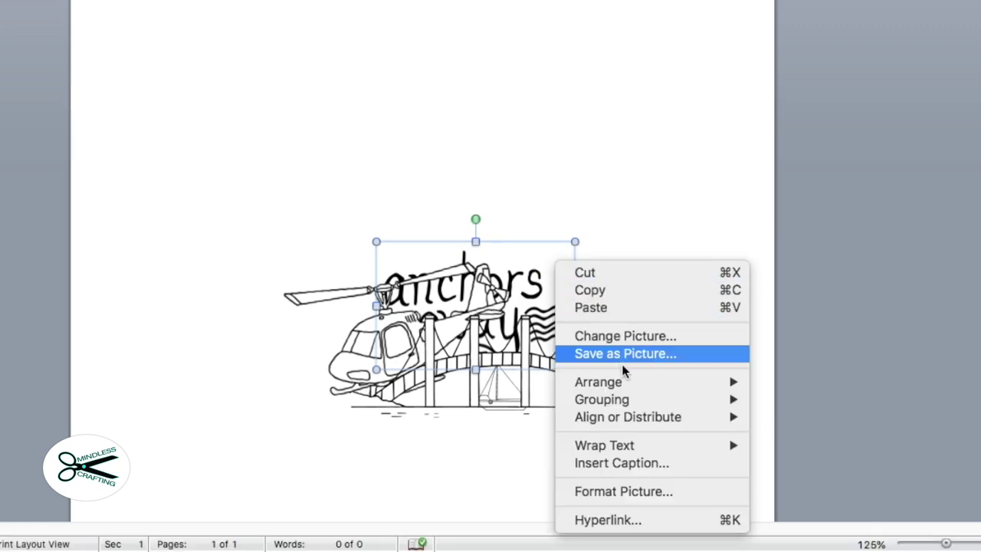
{"action": "mouse_move", "coordinate": [626, 376]}
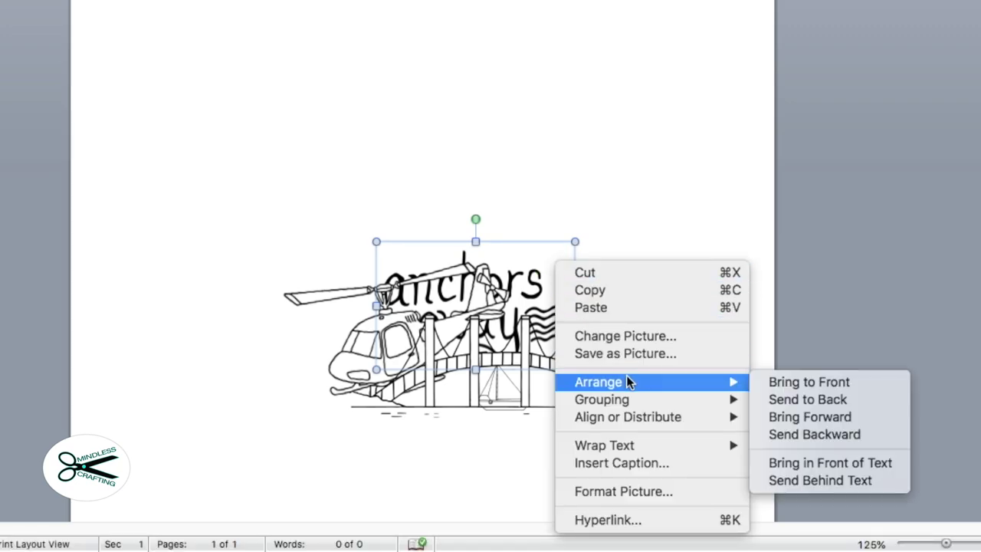
{"action": "left_click", "coordinate": [798, 418]}
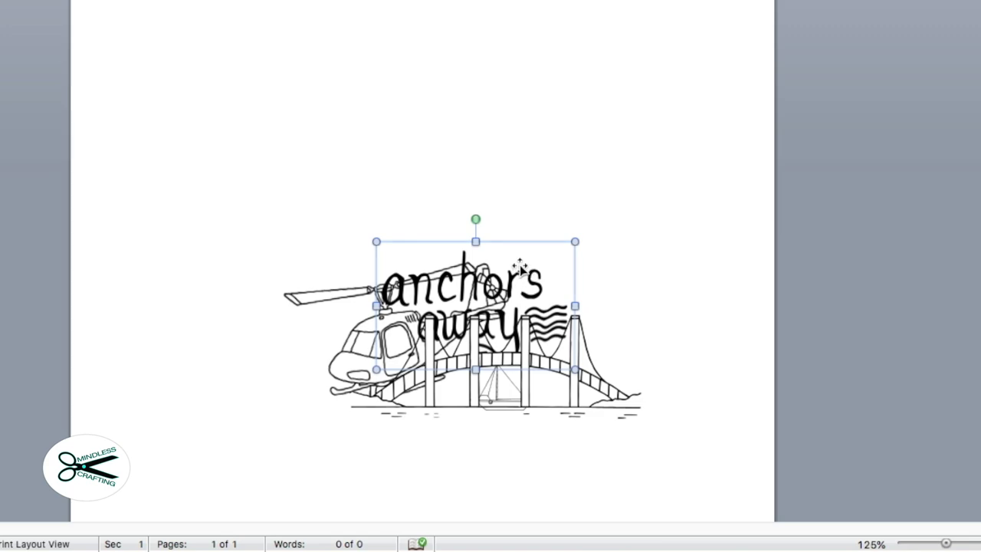
- Bring the "anchors away" picture forward one more layer, in front of the bridge, and move it clear above the scene
{"action": "left_click", "coordinate": [437, 325], "text": "shift"}
{"action": "left_click", "coordinate": [527, 282]}
{"action": "right_click", "coordinate": [527, 280]}
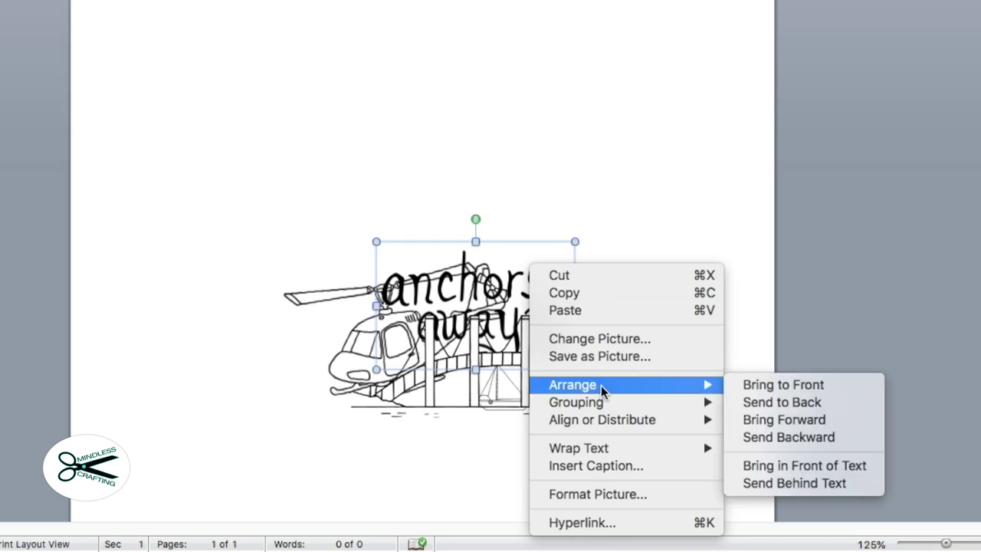
{"action": "mouse_move", "coordinate": [690, 387]}
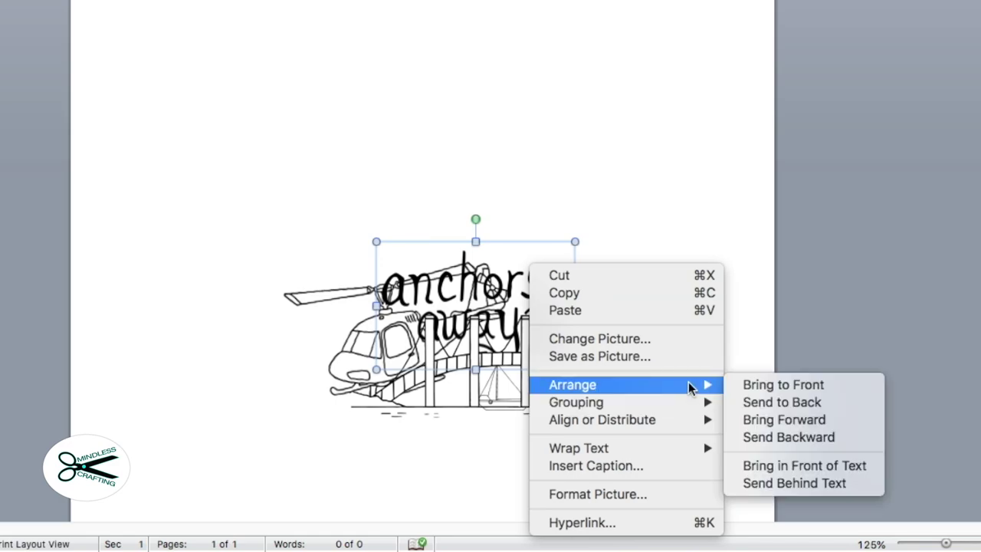
{"action": "left_click", "coordinate": [782, 419]}
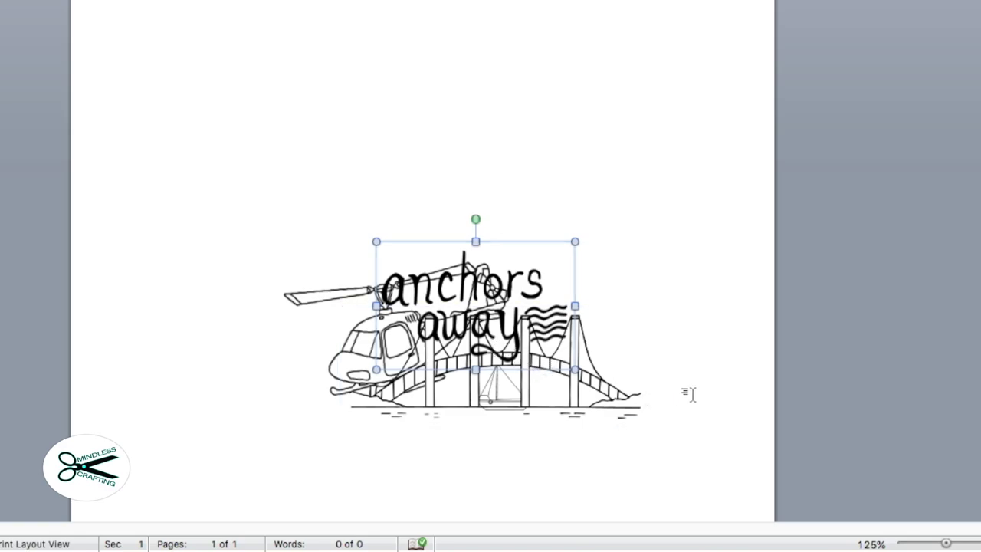
{"action": "left_click_drag", "start_coordinate": [521, 272], "coordinate": [580, 136]}
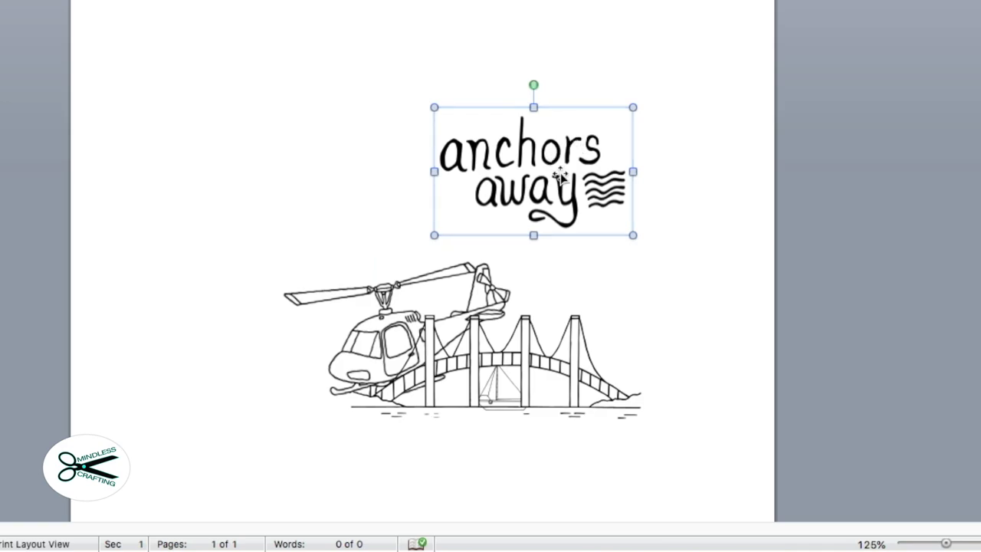
- Bring the helicopter picture to the front of all the other images
{"action": "left_click", "coordinate": [304, 297]}
{"action": "right_click", "coordinate": [306, 295]}
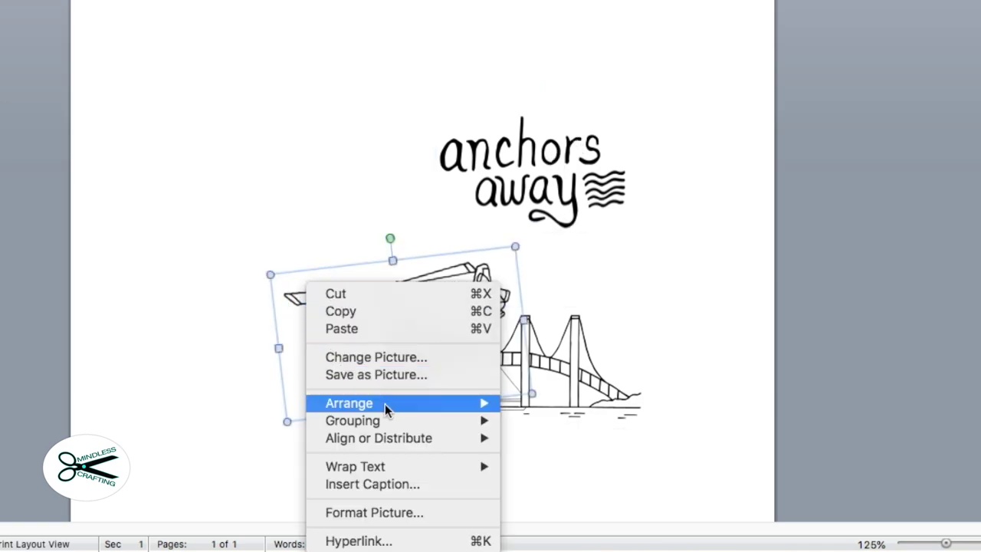
{"action": "mouse_move", "coordinate": [426, 407]}
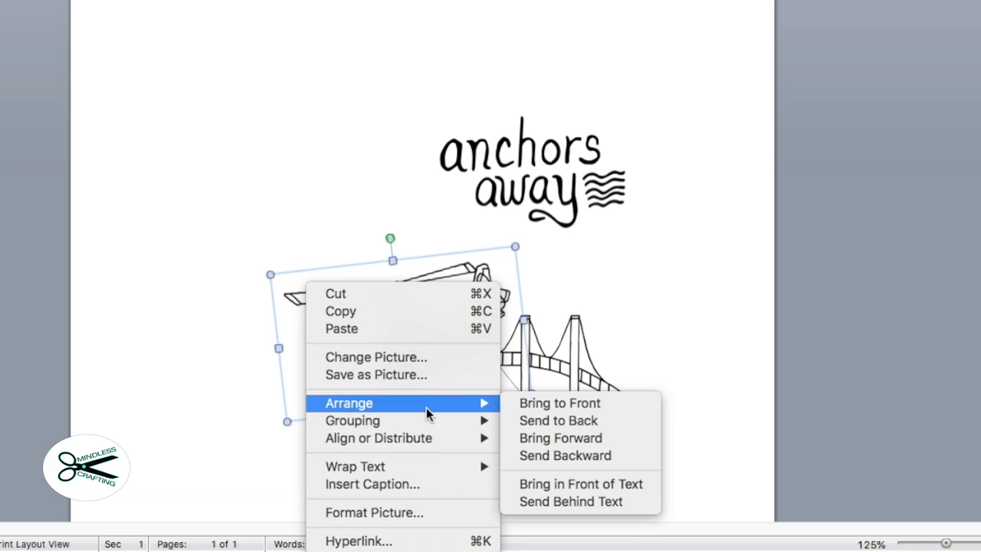
{"action": "left_click", "coordinate": [560, 401]}
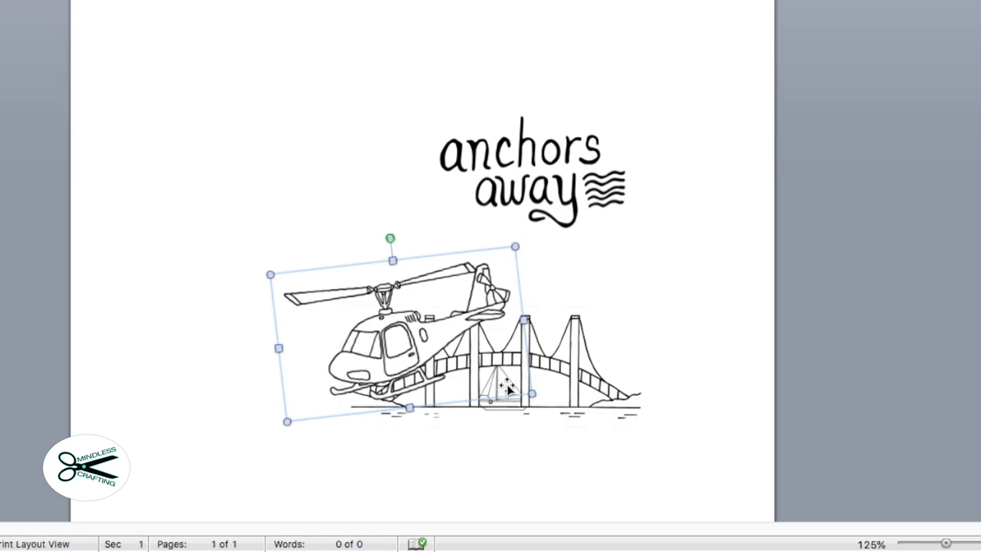
- Send the bridge picture to the back, behind the sailboat and helicopter, and deselect it
{"action": "left_click", "coordinate": [560, 356]}
{"action": "right_click", "coordinate": [545, 354]}
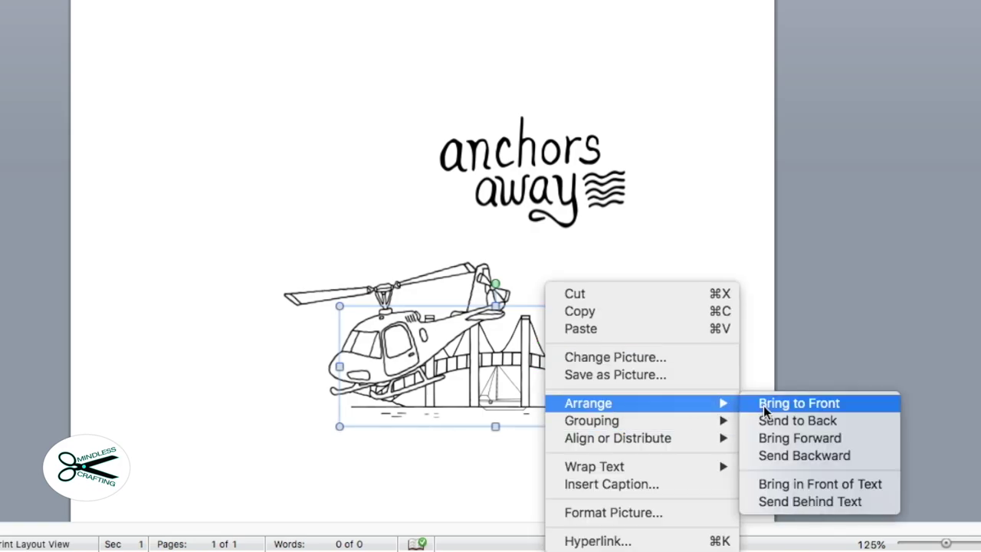
{"action": "left_click", "coordinate": [796, 419]}
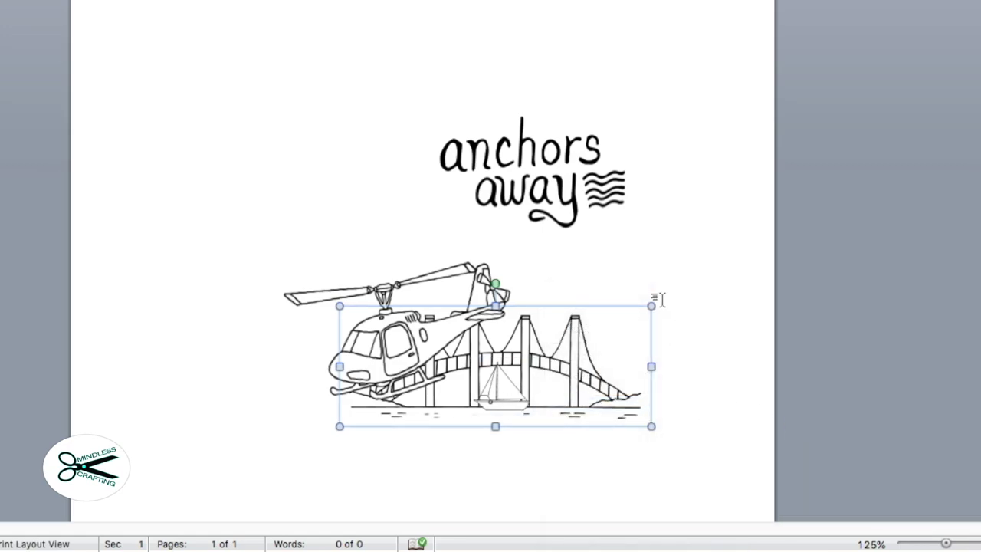
{"action": "left_click", "coordinate": [678, 219]}
- Shrink the "anchors away" picture and place it just above the bridge towers, beside the helicopter's tail
{"action": "left_click", "coordinate": [566, 182]}
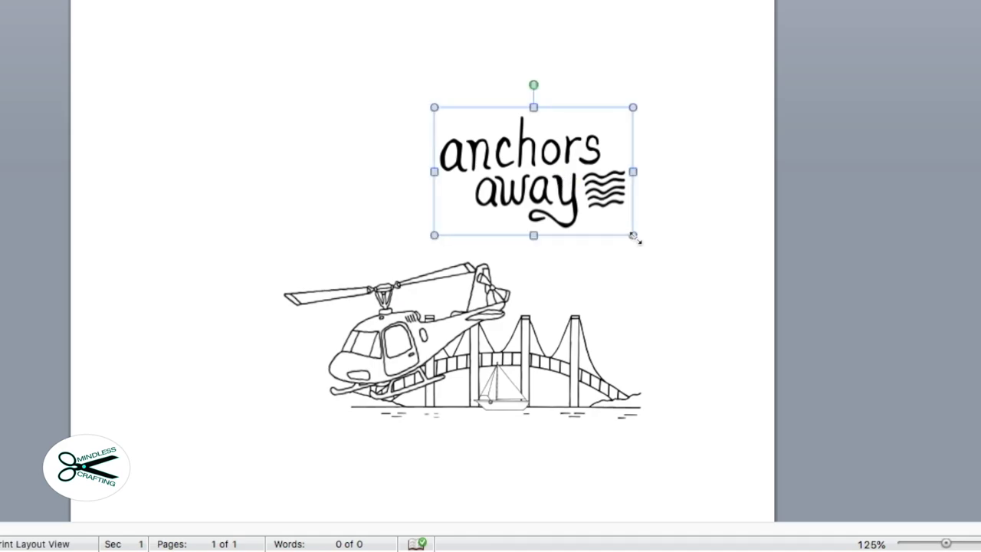
{"action": "left_click_drag", "start_coordinate": [633, 236], "coordinate": [570, 193]}
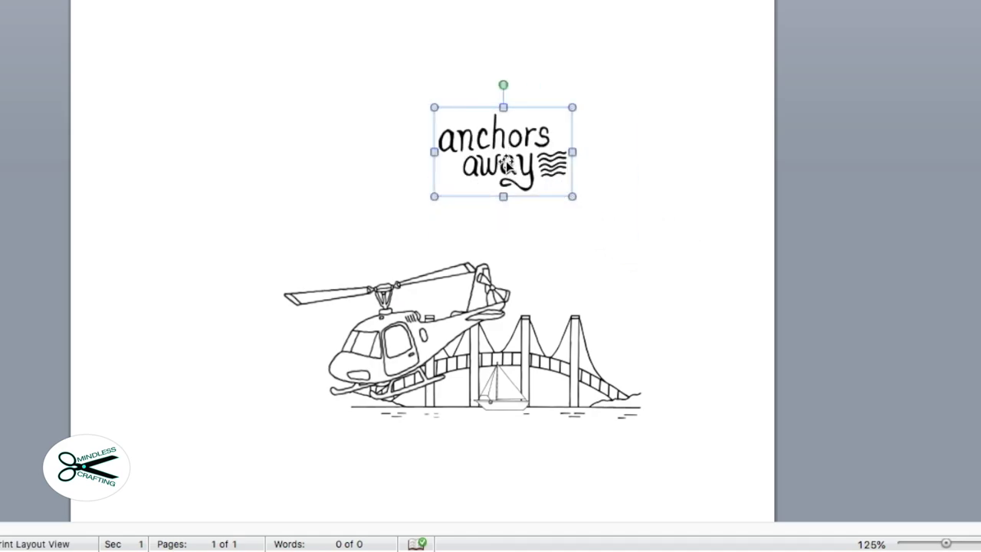
{"action": "left_click_drag", "start_coordinate": [510, 167], "coordinate": [595, 278]}
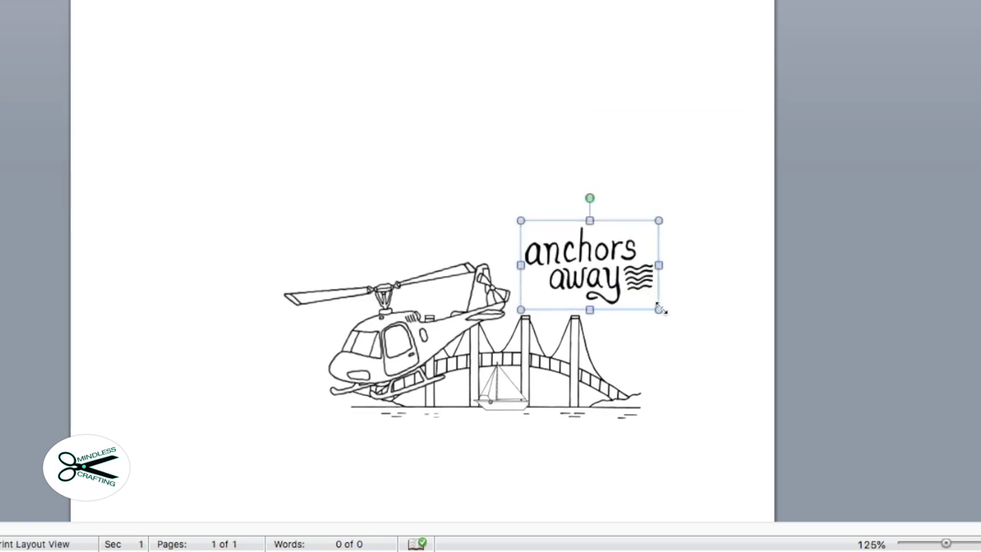
{"action": "left_click_drag", "start_coordinate": [520, 220], "coordinate": [505, 210]}
{"action": "left_click", "coordinate": [398, 153]}
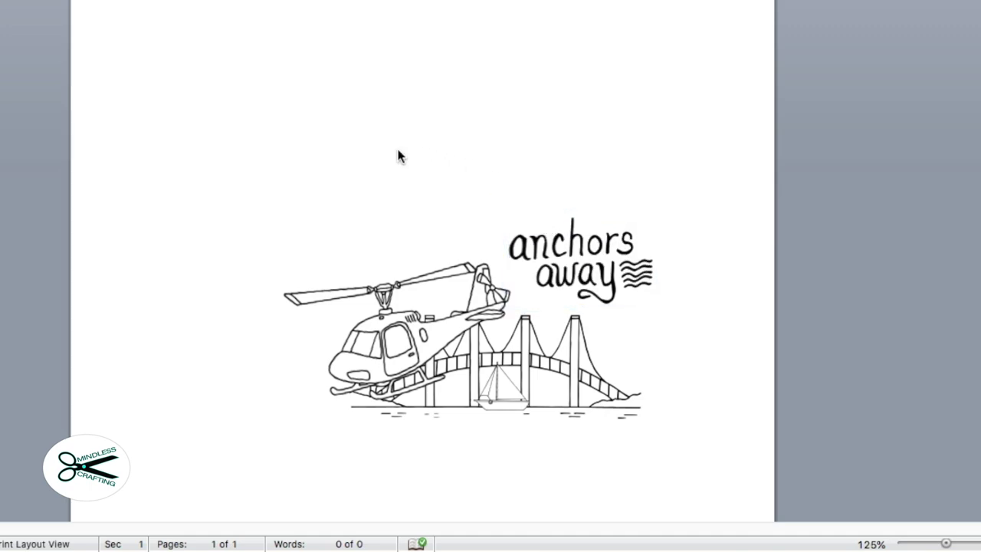
- Enlarge the "anchors away" picture slightly and adjust its position so it sits directly above the bridge towers
{"action": "left_click_drag", "start_coordinate": [574, 256], "coordinate": [570, 241]}
{"action": "left_click_drag", "start_coordinate": [501, 197], "coordinate": [485, 186]}
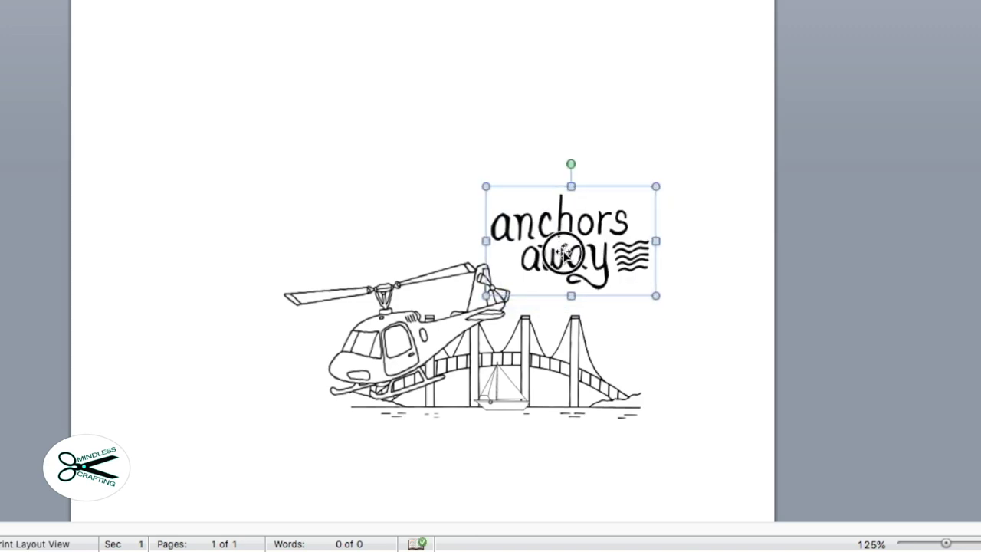
{"action": "left_click_drag", "start_coordinate": [565, 245], "coordinate": [562, 257]}
{"action": "left_click", "coordinate": [236, 158]}
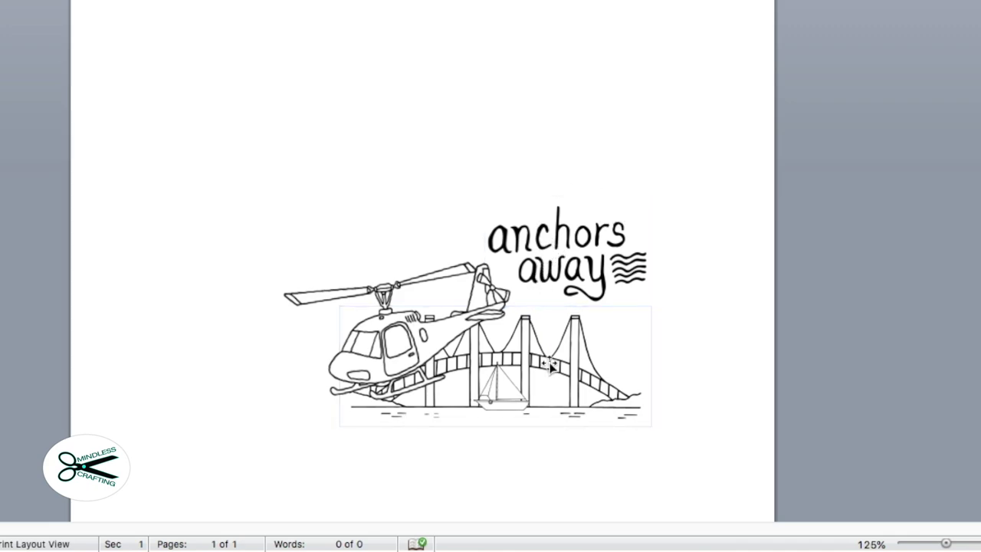
- Select the sailboat, helicopter, bridge and "anchors away" pictures together and group them into one object
{"action": "left_click", "coordinate": [512, 406]}
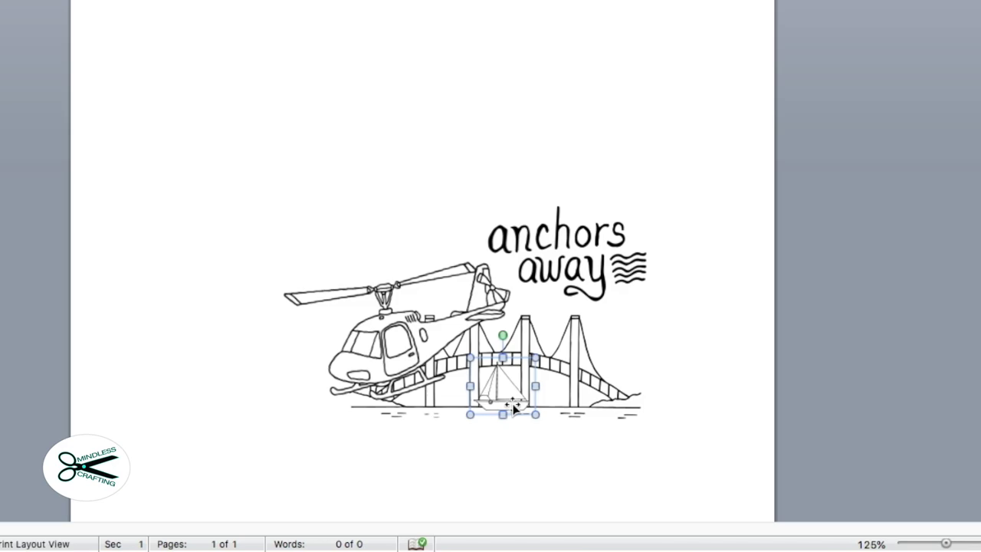
{"action": "left_click", "coordinate": [420, 351], "text": "shift"}
{"action": "left_click", "coordinate": [602, 367], "text": "shift"}
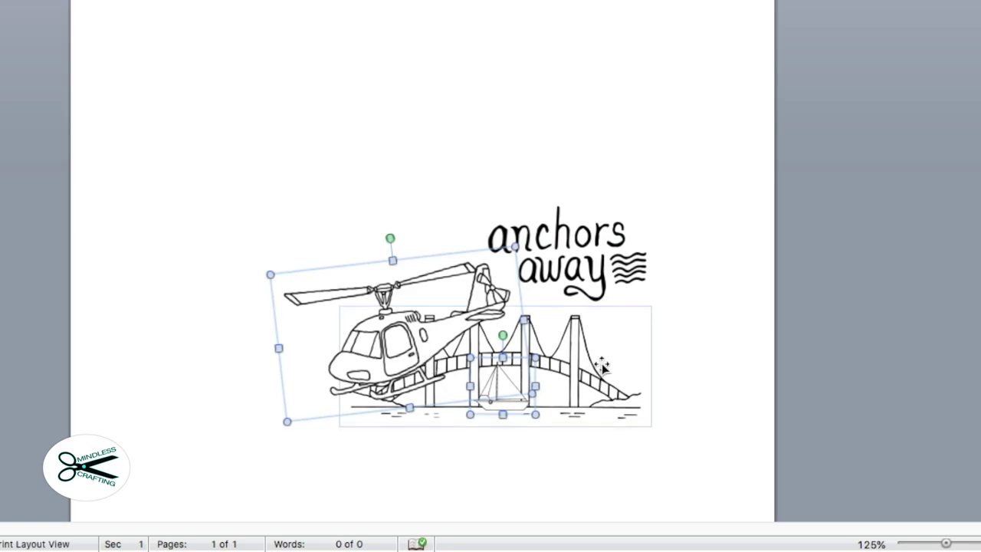
{"action": "left_click", "coordinate": [580, 270], "text": "shift"}
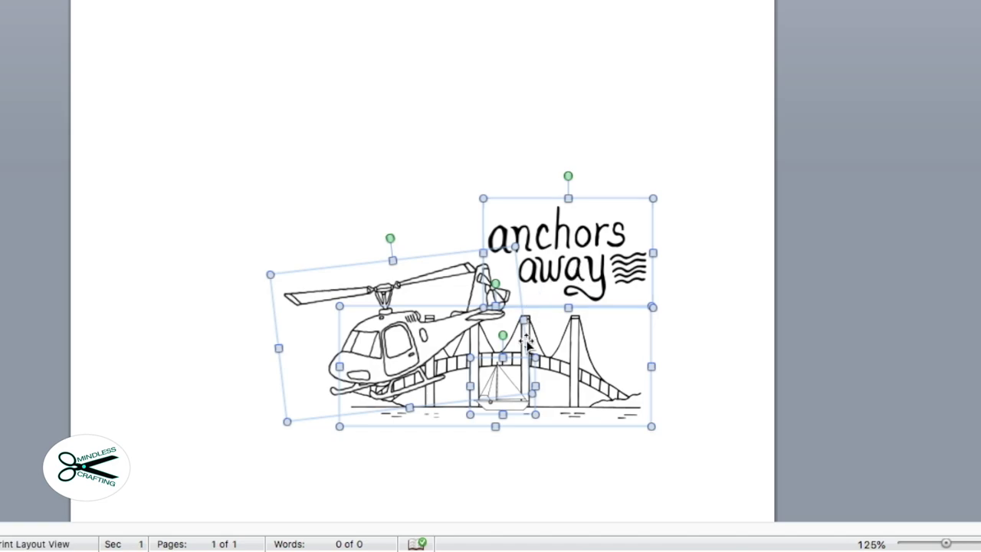
{"action": "left_click", "coordinate": [455, 317]}
{"action": "right_click", "coordinate": [456, 316]}
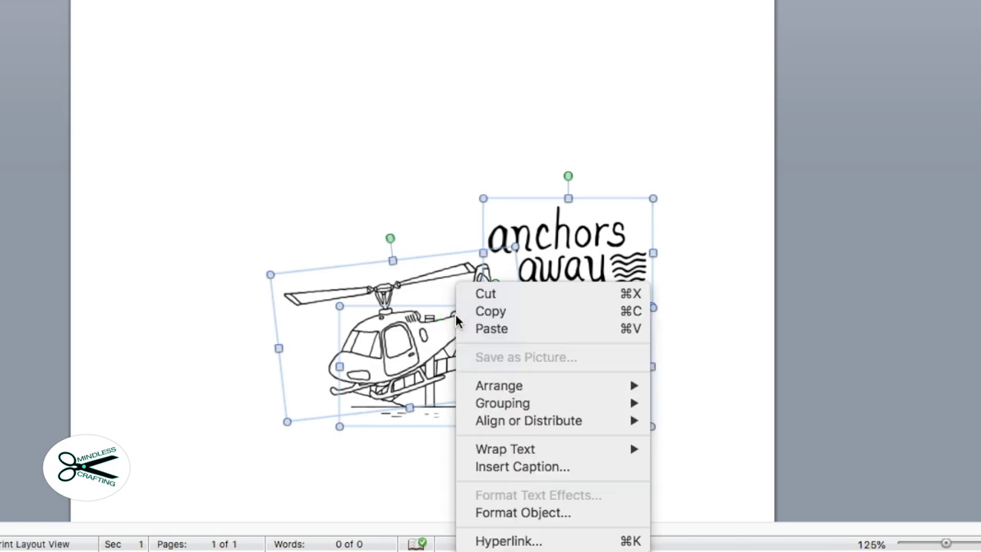
{"action": "mouse_move", "coordinate": [520, 406]}
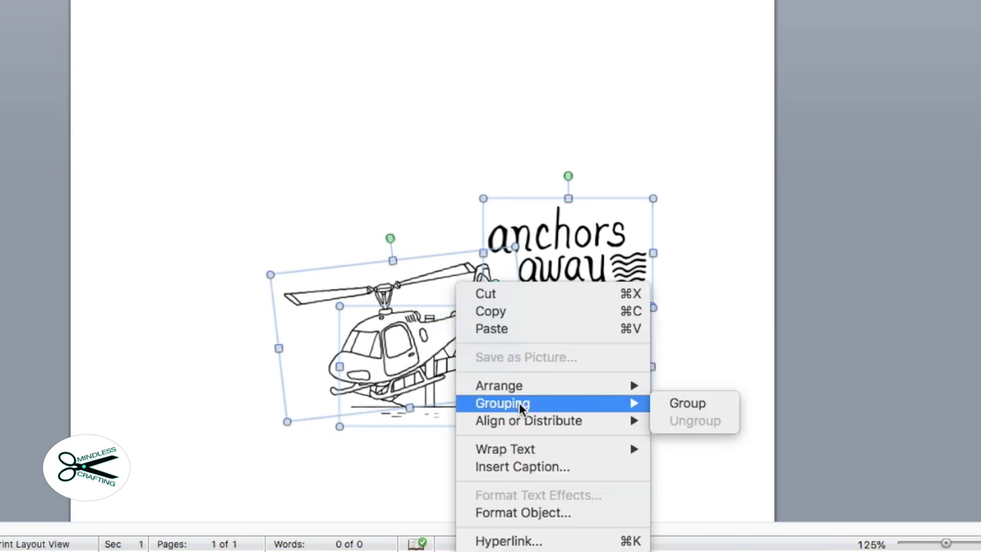
{"action": "left_click", "coordinate": [681, 403]}
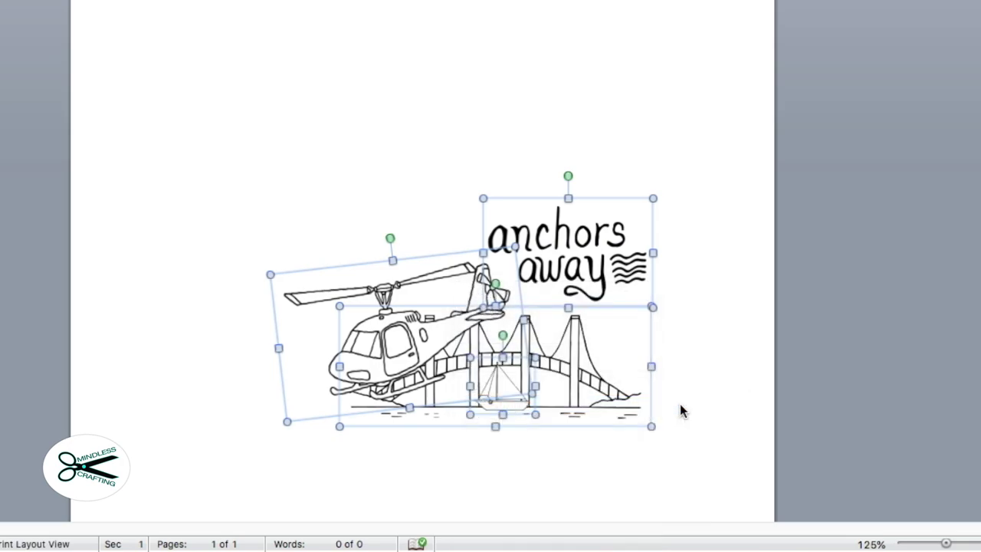
{"action": "left_click", "coordinate": [396, 31]}
- Select the grouped scene and move it as one object up and slightly left on the page
{"action": "left_click", "coordinate": [571, 311]}
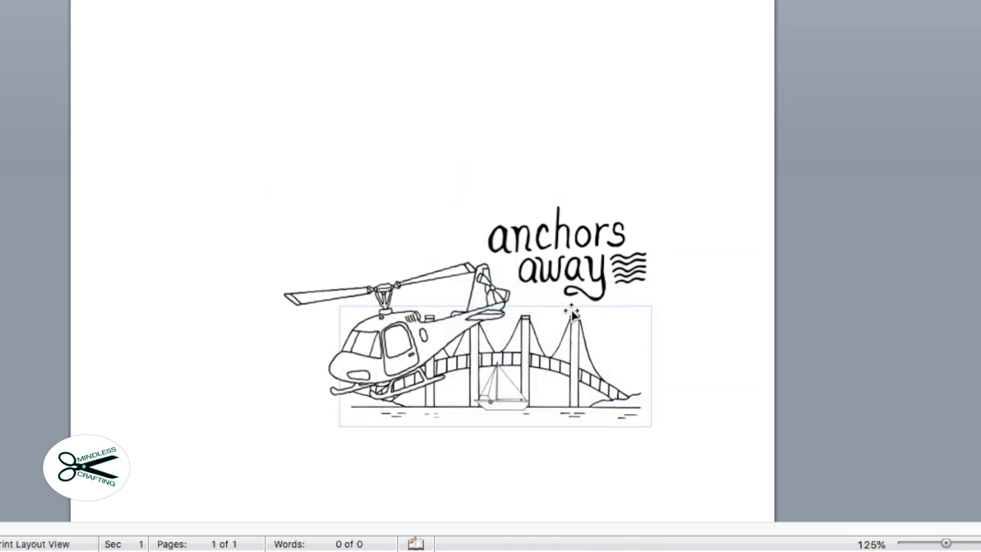
{"action": "left_click", "coordinate": [575, 287]}
{"action": "left_click", "coordinate": [576, 280]}
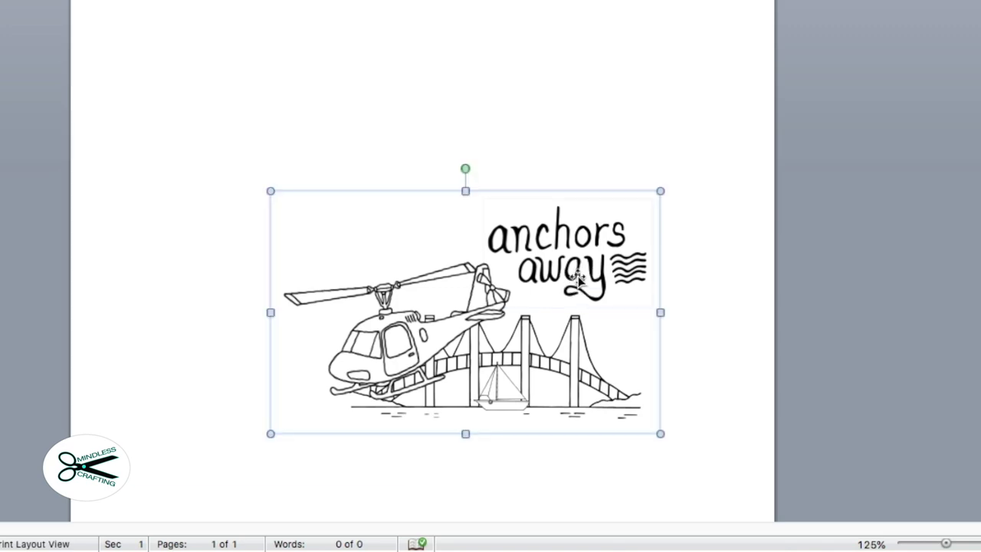
{"action": "left_click", "coordinate": [577, 280]}
{"action": "left_click", "coordinate": [486, 229]}
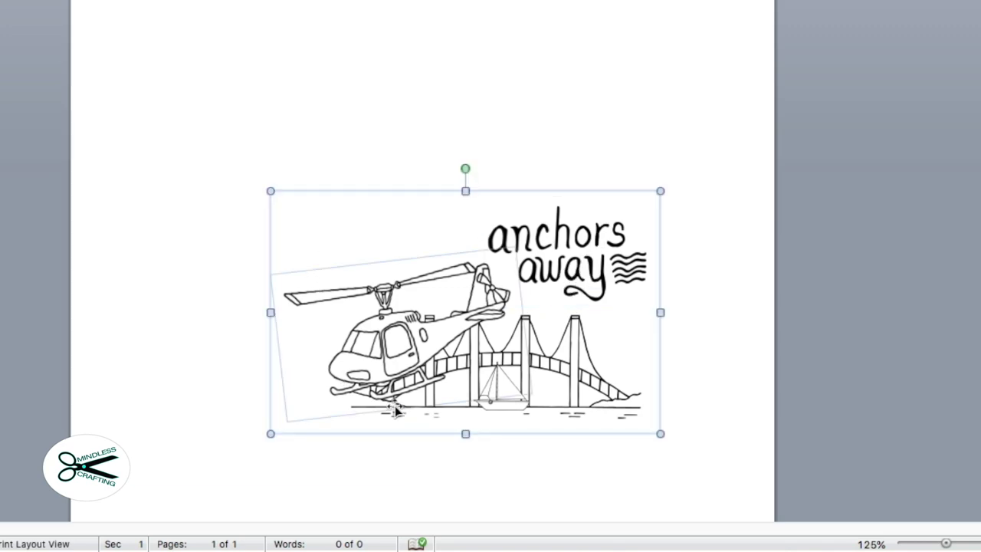
{"action": "left_click", "coordinate": [611, 306]}
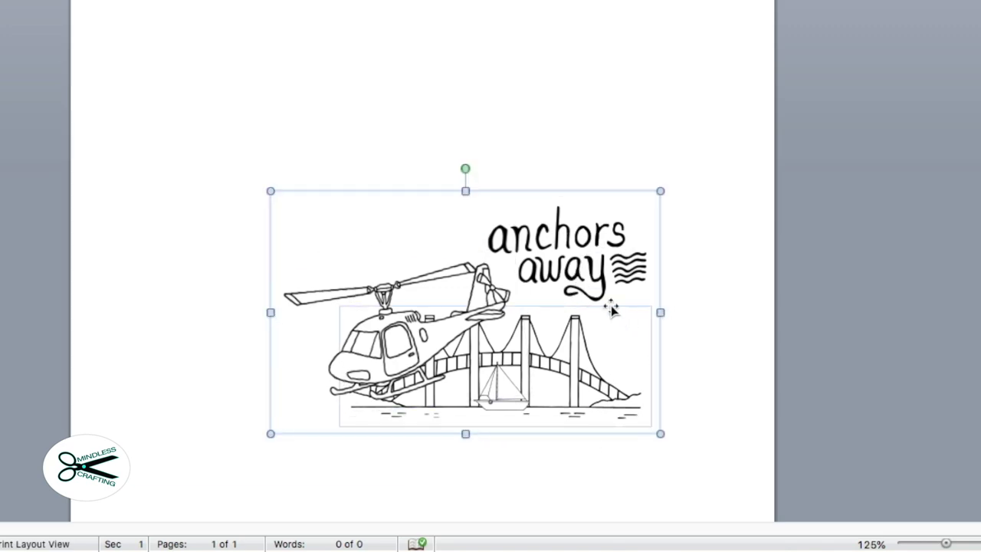
{"action": "left_click", "coordinate": [368, 257]}
{"action": "left_click_drag", "start_coordinate": [471, 270], "coordinate": [524, 189]}
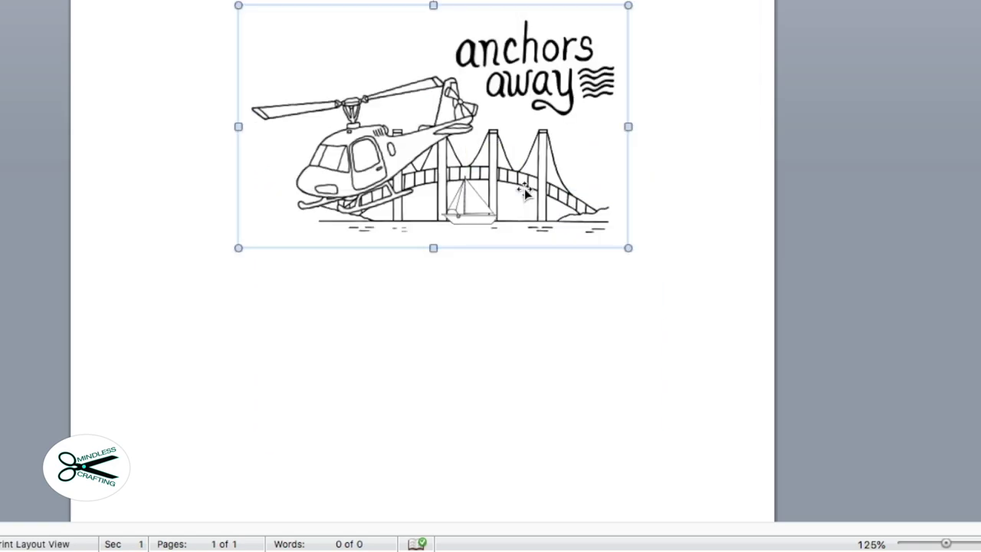
- Move the grouped helicopter, bridge and "anchors away" scene as one object down to the middle of the page
{"action": "left_click", "coordinate": [395, 109]}
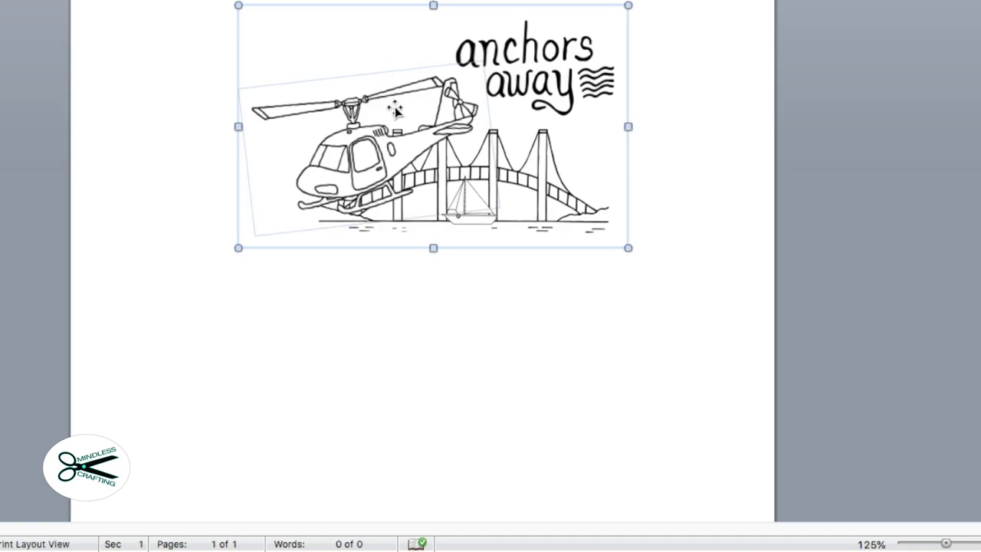
{"action": "left_click_drag", "start_coordinate": [396, 112], "coordinate": [399, 299]}
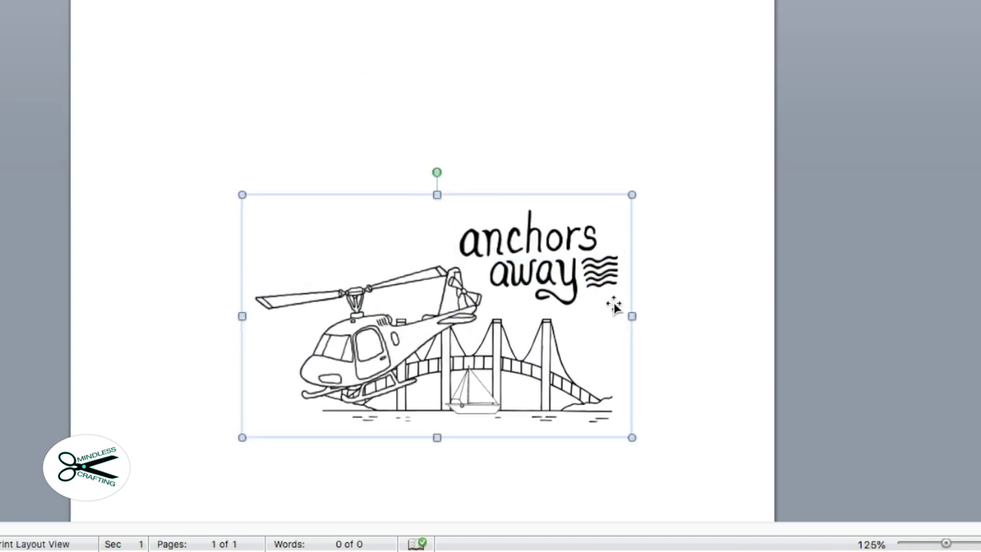
{"action": "left_click", "coordinate": [563, 227]}
{"action": "left_click", "coordinate": [344, 263]}
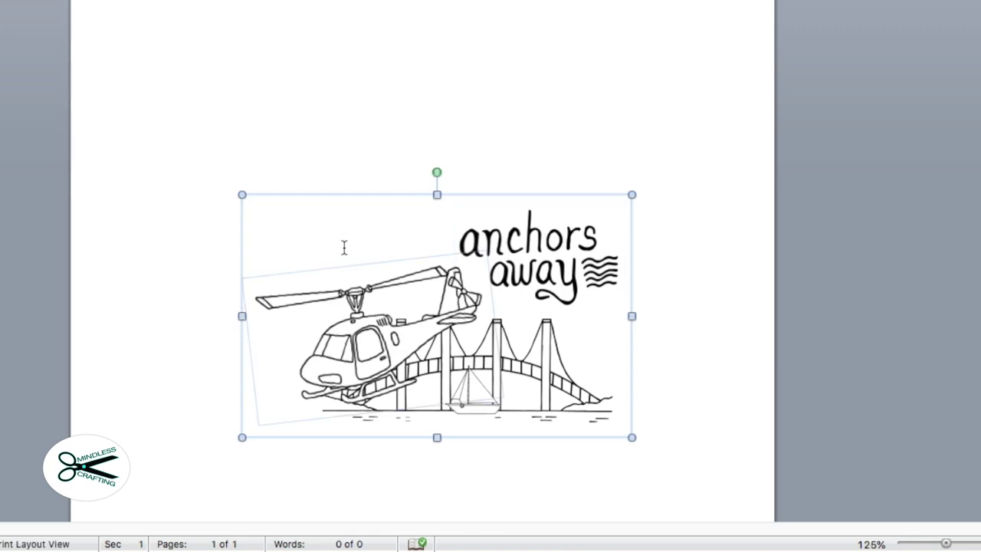
{"action": "left_click", "coordinate": [344, 247]}
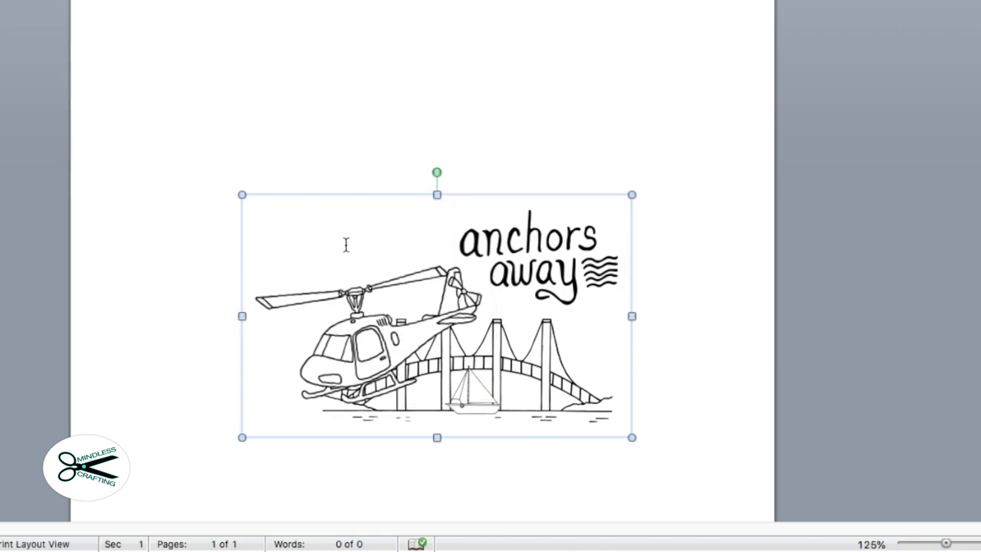
- Ungroup the scene into its separate pictures
{"action": "right_click", "coordinate": [346, 244]}
{"action": "left_click", "coordinate": [198, 222]}
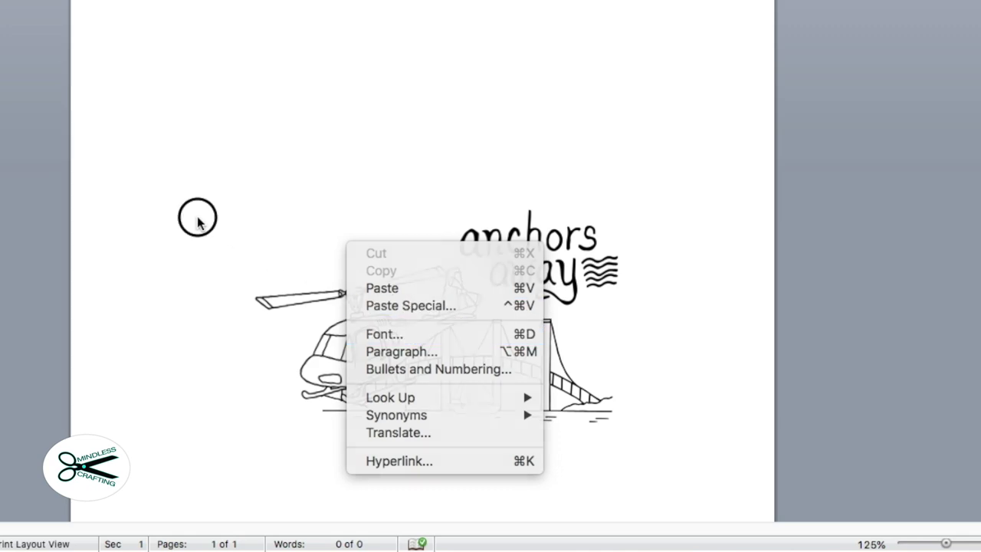
{"action": "left_click", "coordinate": [397, 331]}
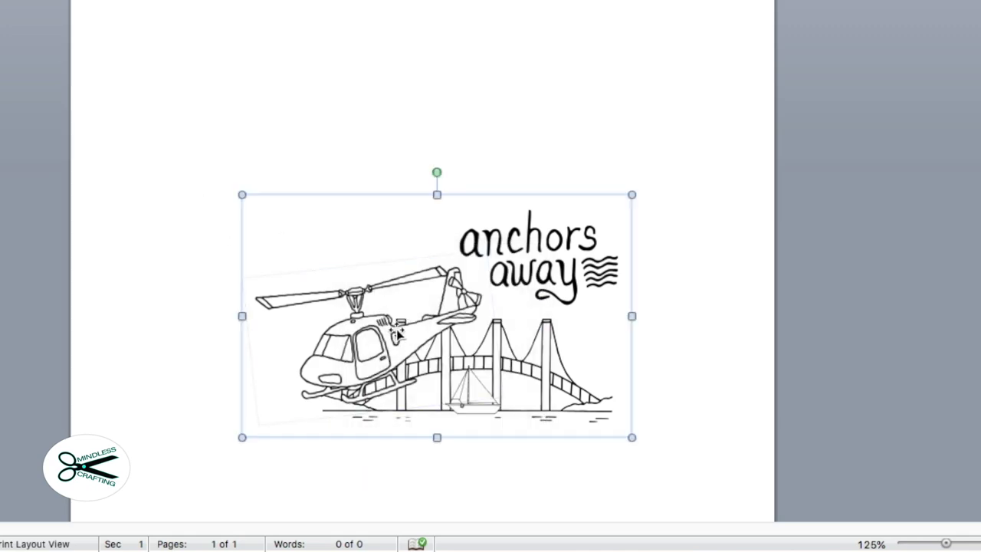
{"action": "right_click", "coordinate": [396, 331]}
{"action": "mouse_move", "coordinate": [473, 452]}
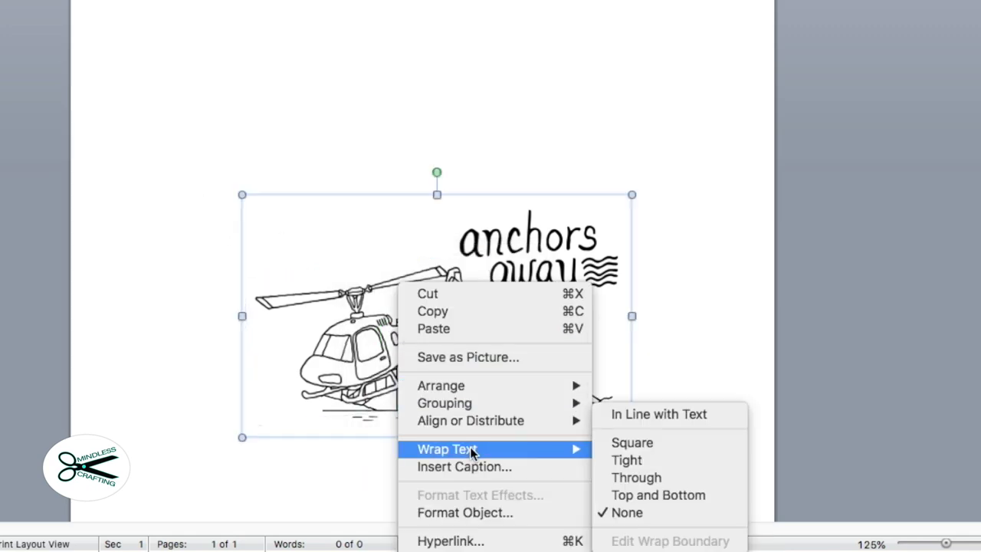
{"action": "mouse_move", "coordinate": [469, 403]}
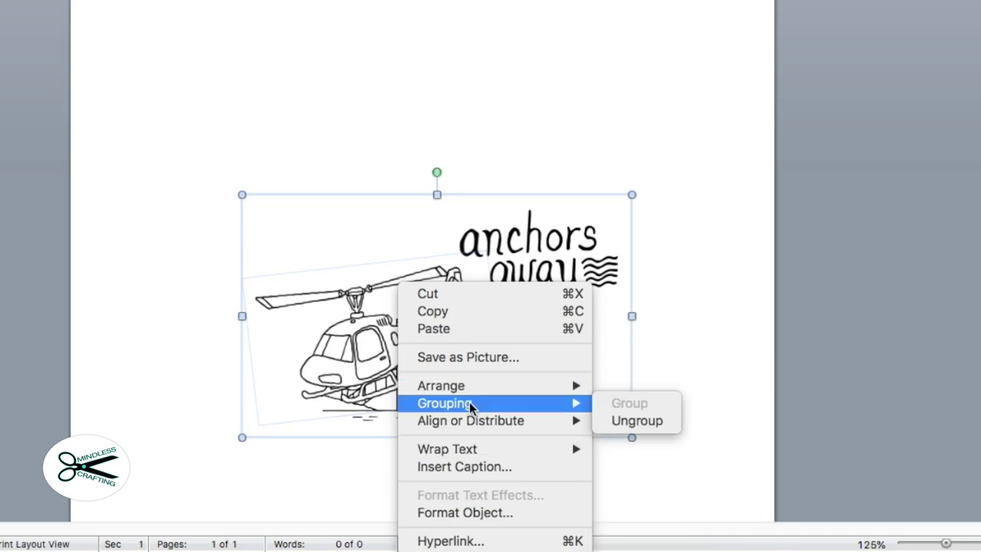
{"action": "left_click", "coordinate": [634, 420]}
{"action": "left_click", "coordinate": [626, 418]}
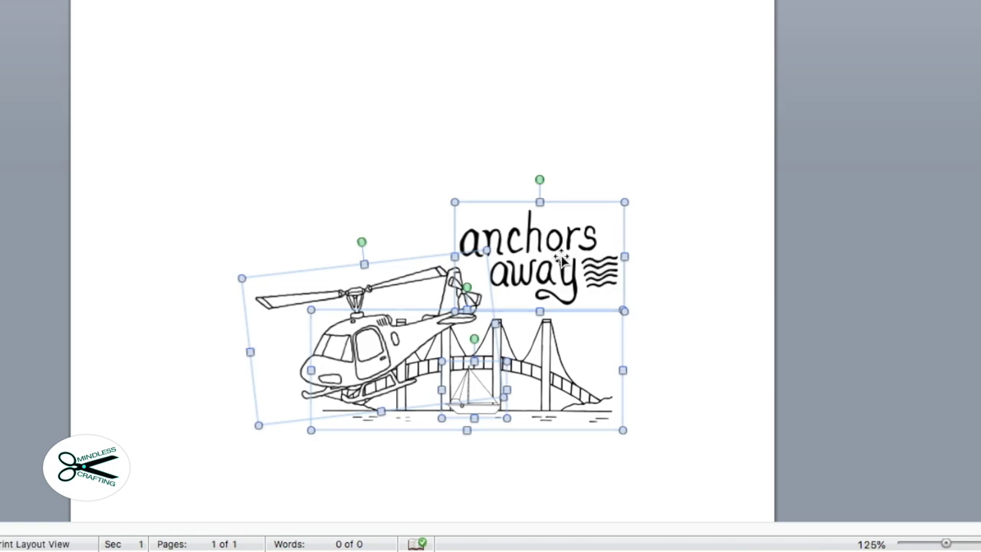
- Move the "anchors away" picture up and to the right and the helicopter up and to the left, away from the bridge
{"action": "left_click_drag", "start_coordinate": [563, 260], "coordinate": [681, 85]}
{"action": "left_click", "coordinate": [657, 189]}
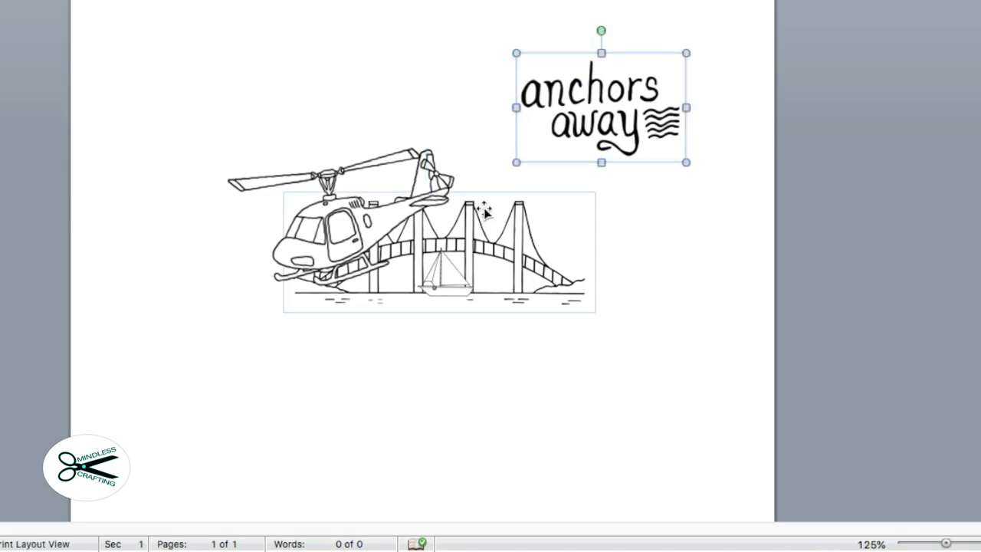
{"action": "left_click", "coordinate": [362, 217]}
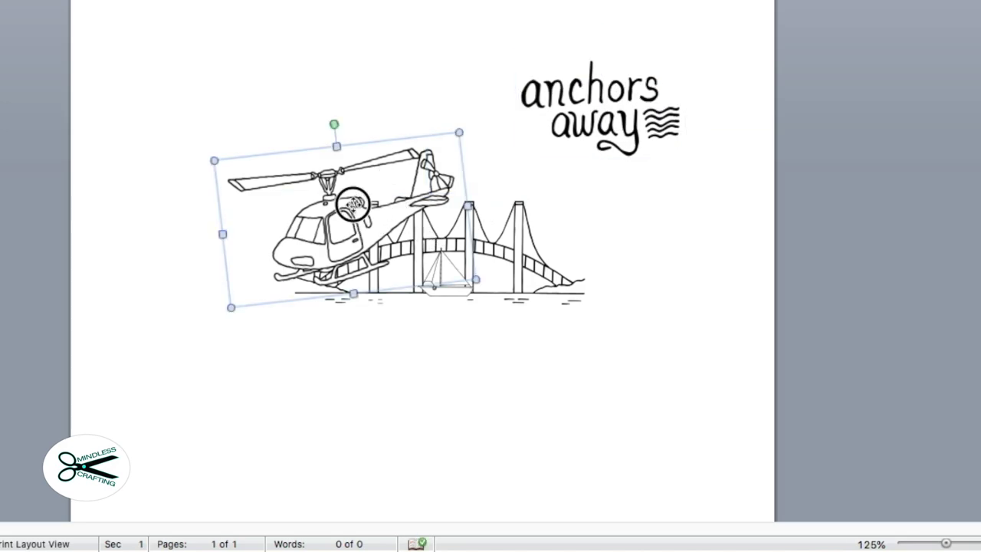
{"action": "left_click_drag", "start_coordinate": [353, 204], "coordinate": [303, 138]}
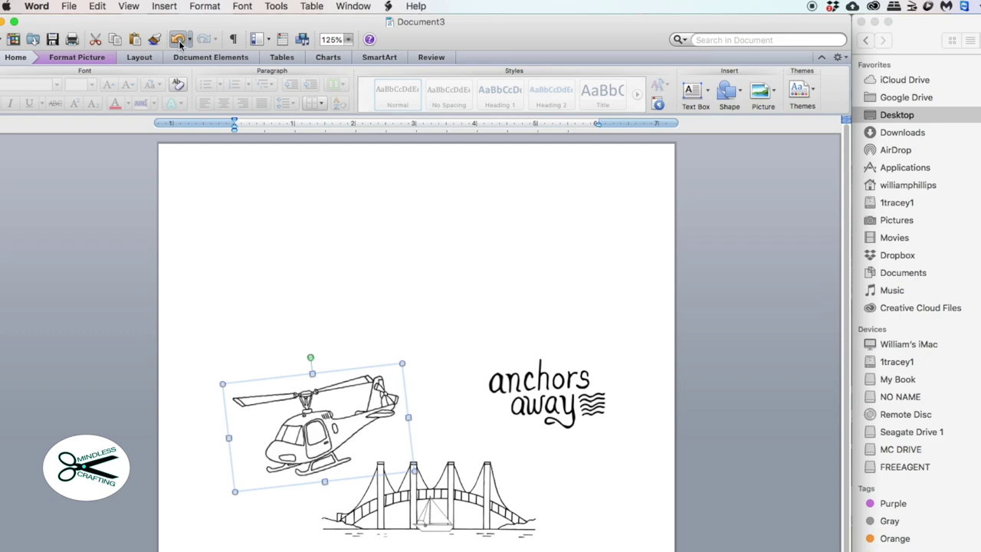
- Undo the separate moves of the helicopter and the "anchors away" picture
{"action": "left_click", "coordinate": [179, 41]}
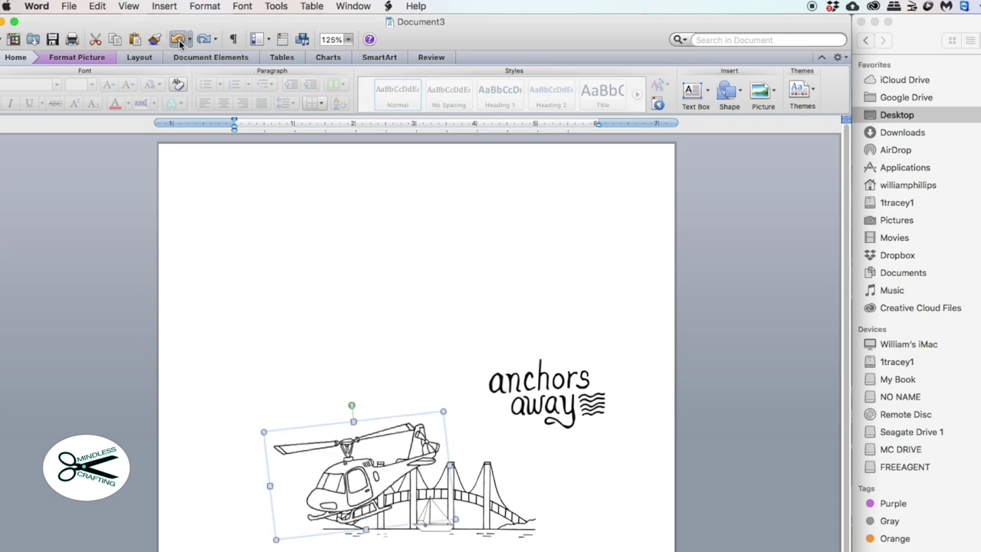
{"action": "left_click", "coordinate": [178, 42]}
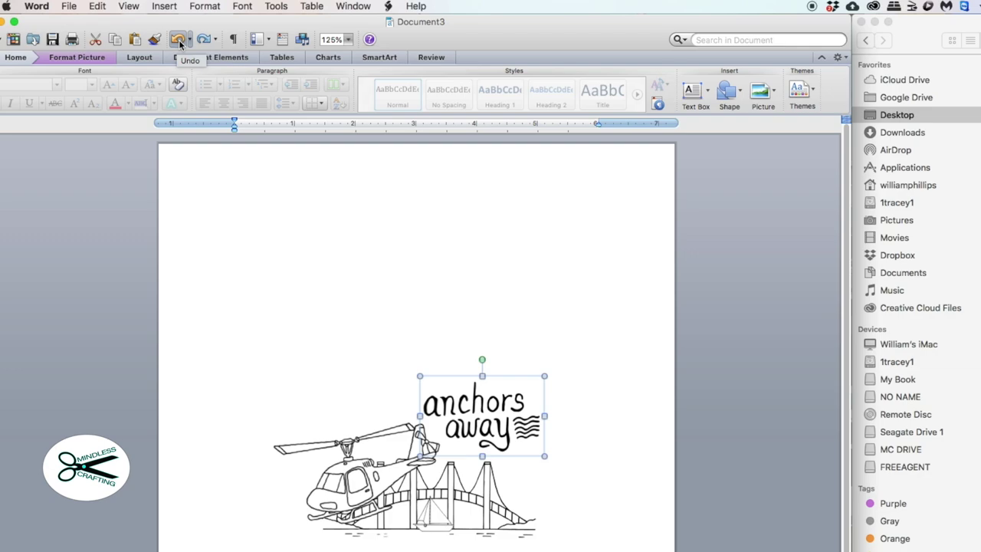
{"action": "left_click", "coordinate": [299, 308]}
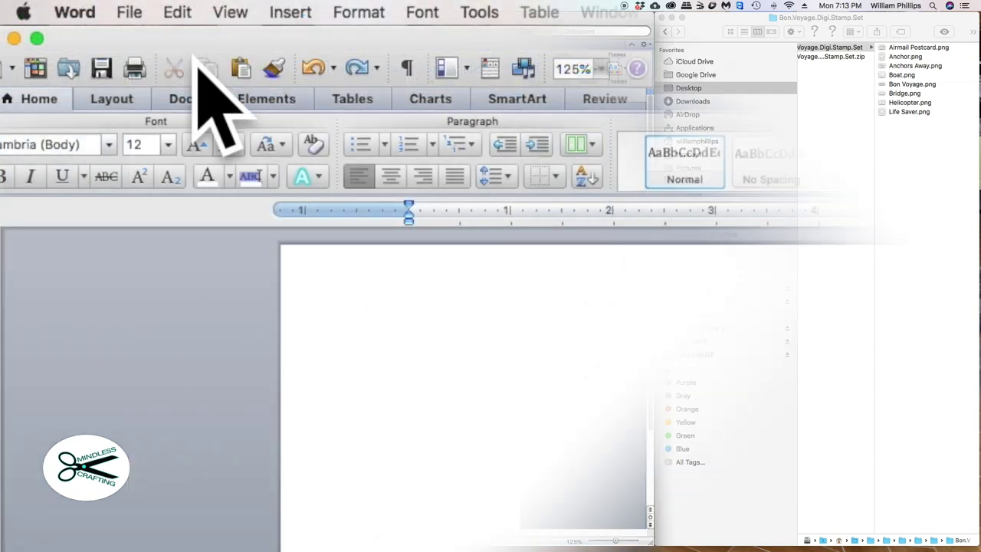
- Open the document's print settings, choose the Canon MX340 series printer, and cancel without printing
{"action": "left_click", "coordinate": [130, 13]}
{"action": "left_click", "coordinate": [153, 426]}
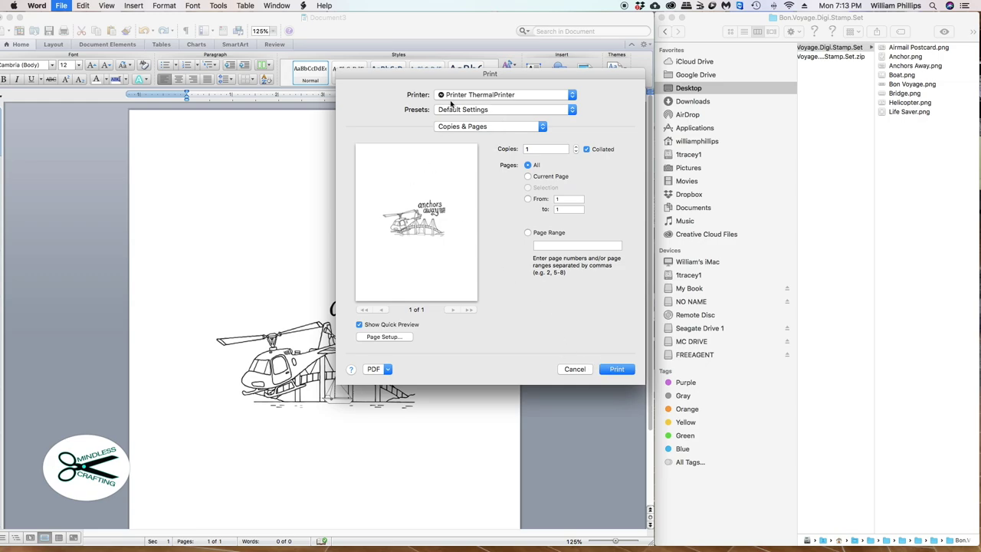
{"action": "left_click", "coordinate": [491, 95]}
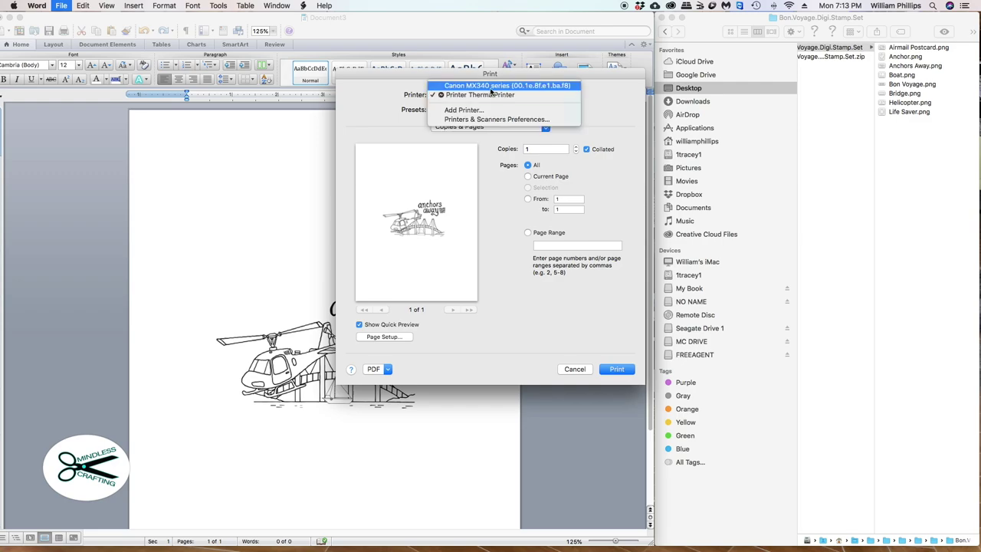
{"action": "left_click", "coordinate": [492, 88]}
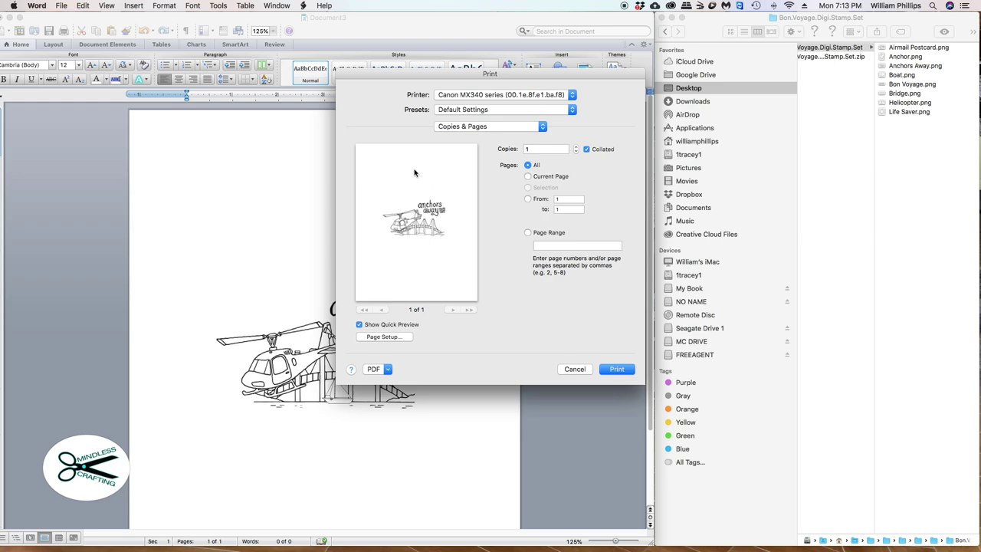
{"action": "left_click", "coordinate": [574, 369]}
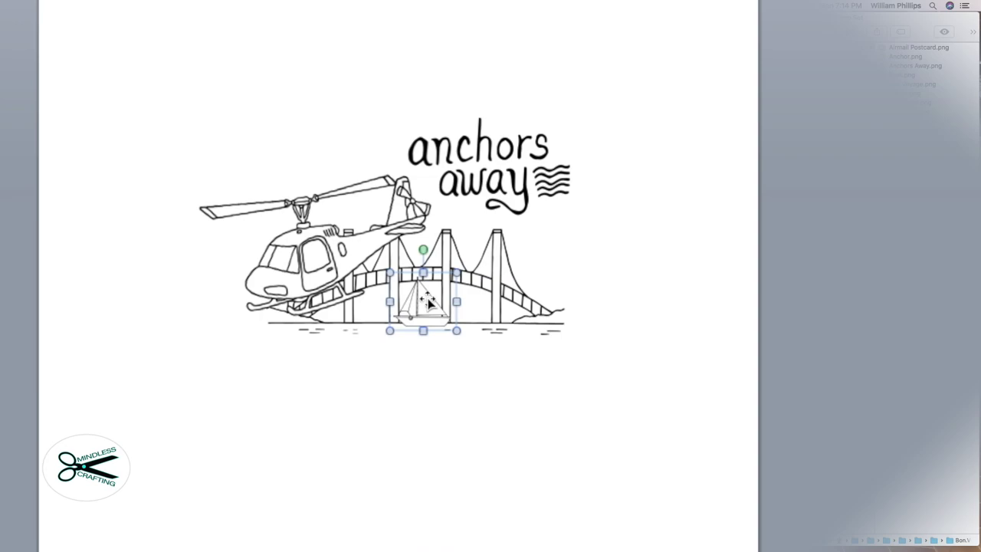
{"action": "right_click", "coordinate": [340, 393]}
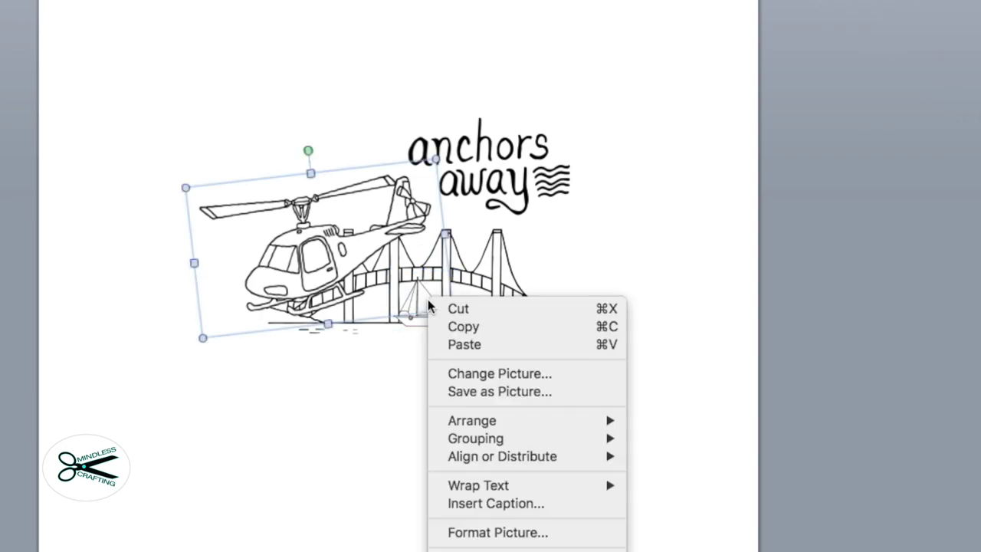
{"action": "left_click", "coordinate": [643, 325]}
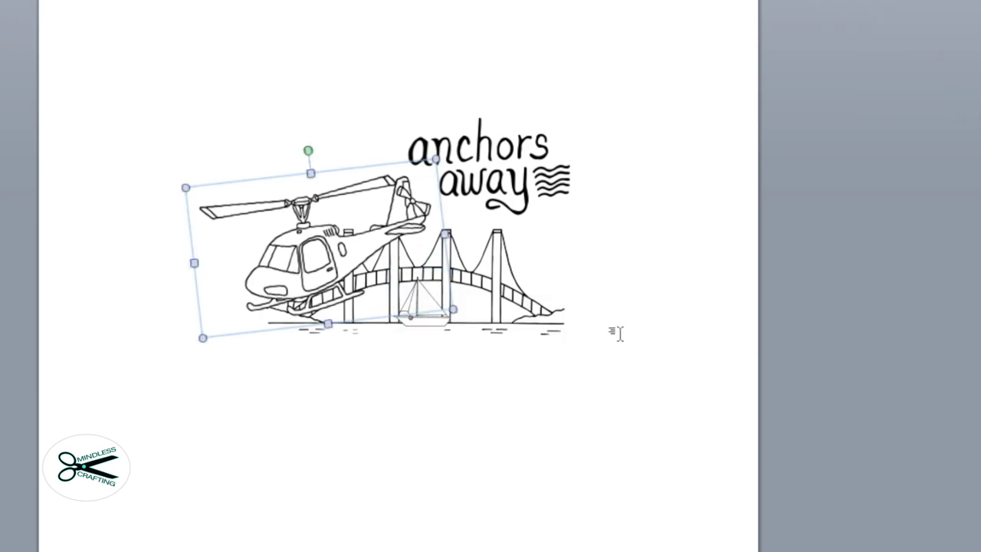
{"action": "left_click", "coordinate": [427, 394]}
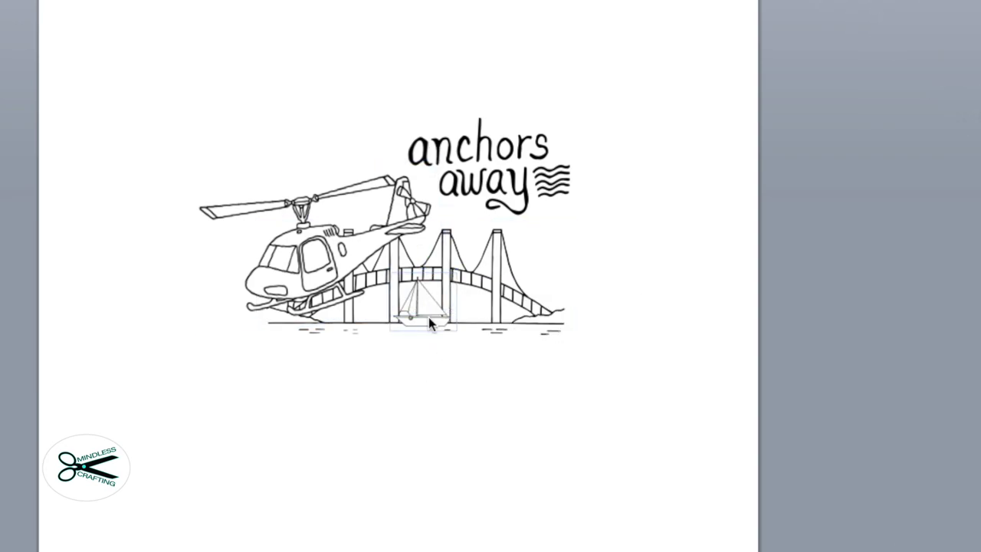
- Group the sailboat, helicopter, bridge and "anchors away" pictures into one object again
{"action": "left_click", "coordinate": [428, 316]}
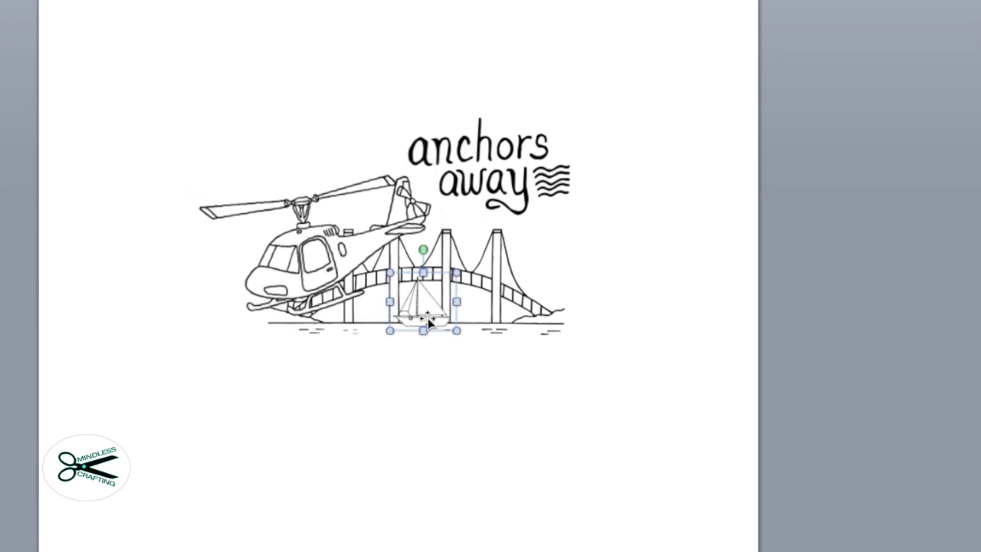
{"action": "left_click", "coordinate": [335, 268], "text": "shift"}
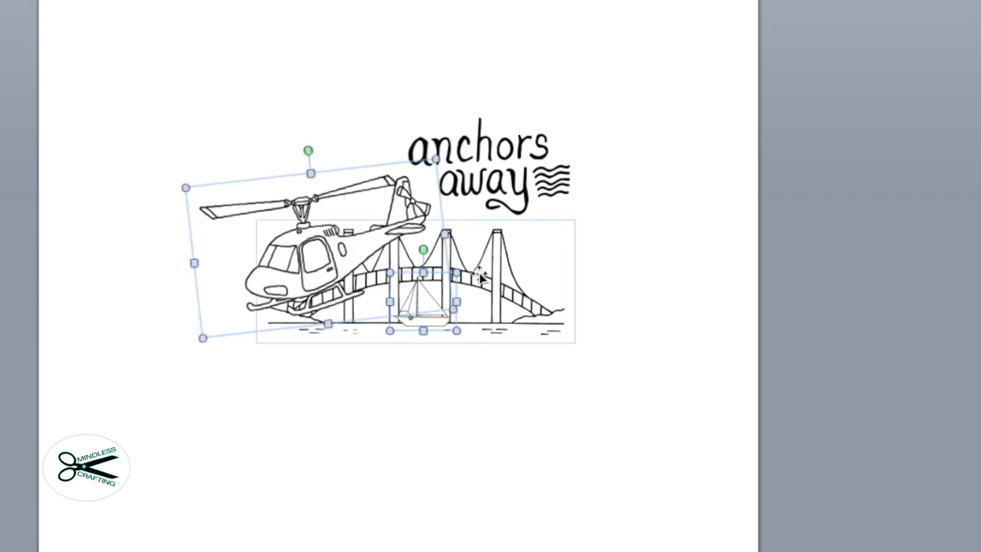
{"action": "left_click", "coordinate": [499, 277], "text": "shift"}
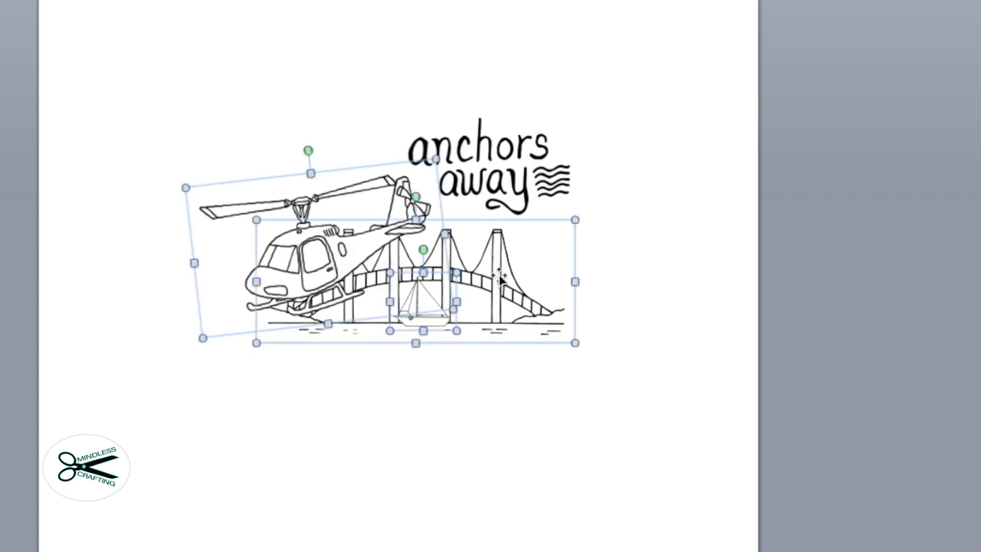
{"action": "left_click", "coordinate": [500, 181], "text": "shift"}
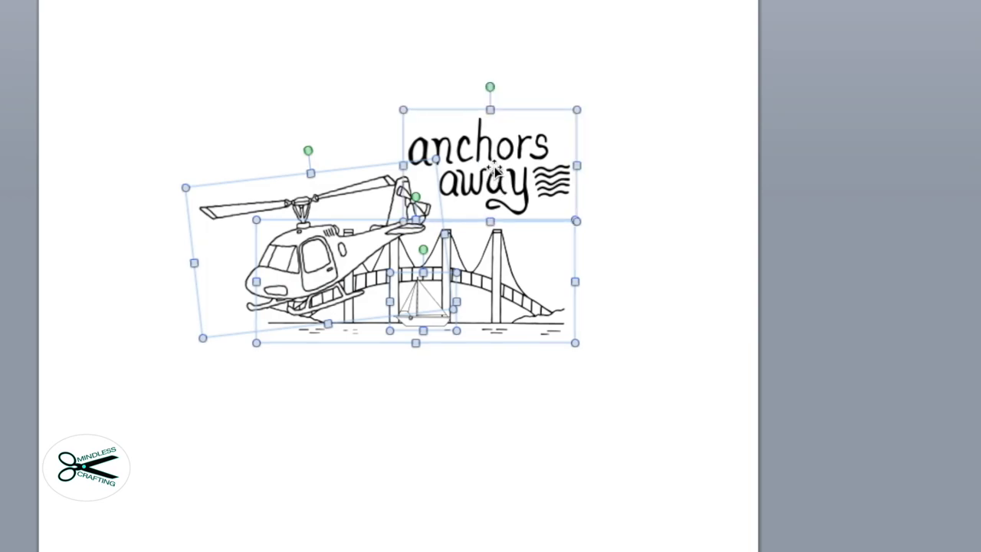
{"action": "right_click", "coordinate": [460, 220]}
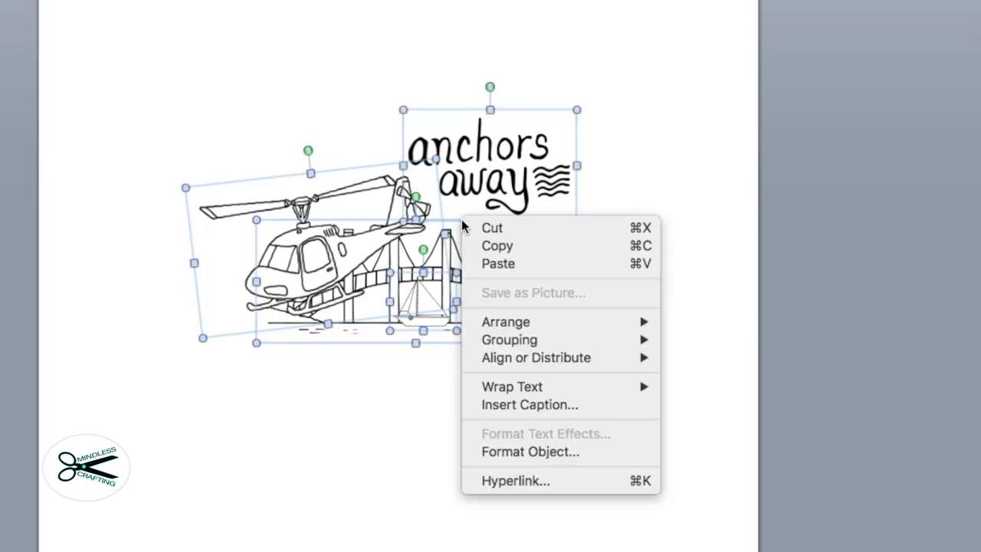
{"action": "mouse_move", "coordinate": [541, 338]}
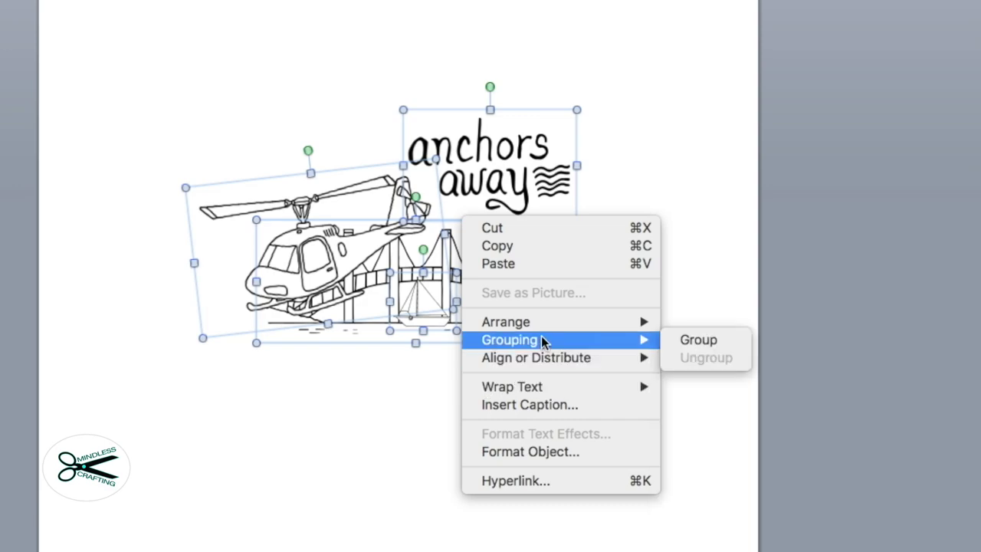
{"action": "left_click", "coordinate": [682, 338]}
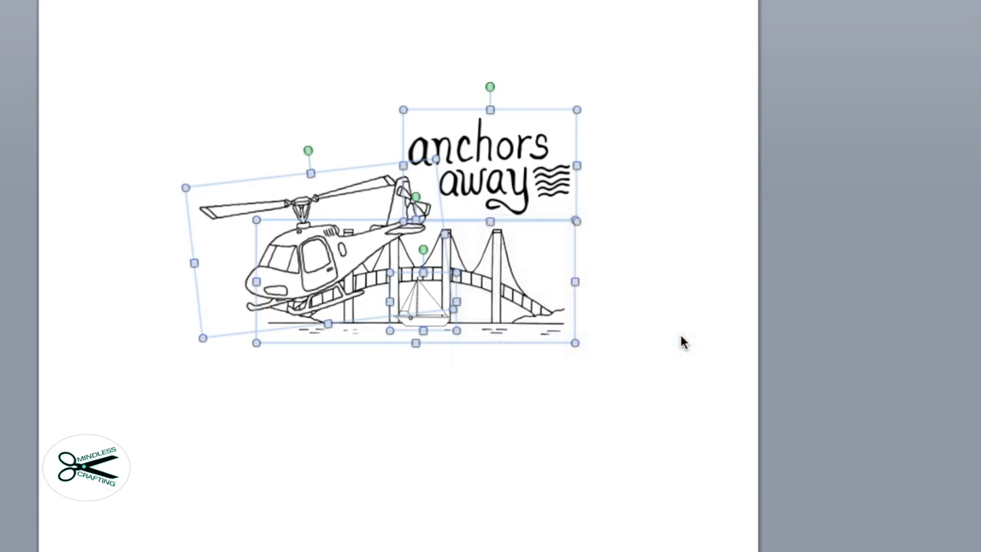
{"action": "left_click", "coordinate": [679, 340]}
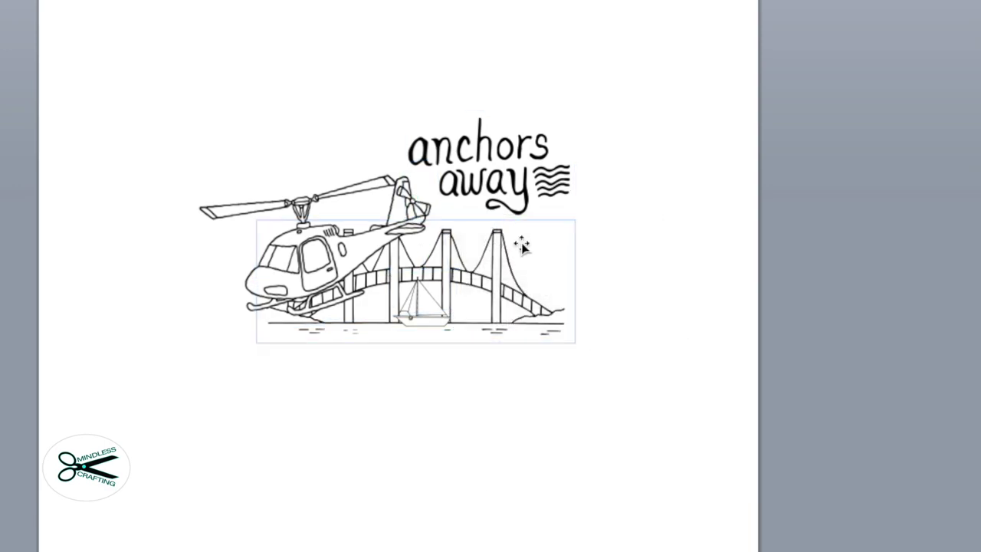
- Move the regrouped scene as one object to the upper-left corner of the page
{"action": "left_click", "coordinate": [527, 250]}
{"action": "left_click", "coordinate": [342, 142]}
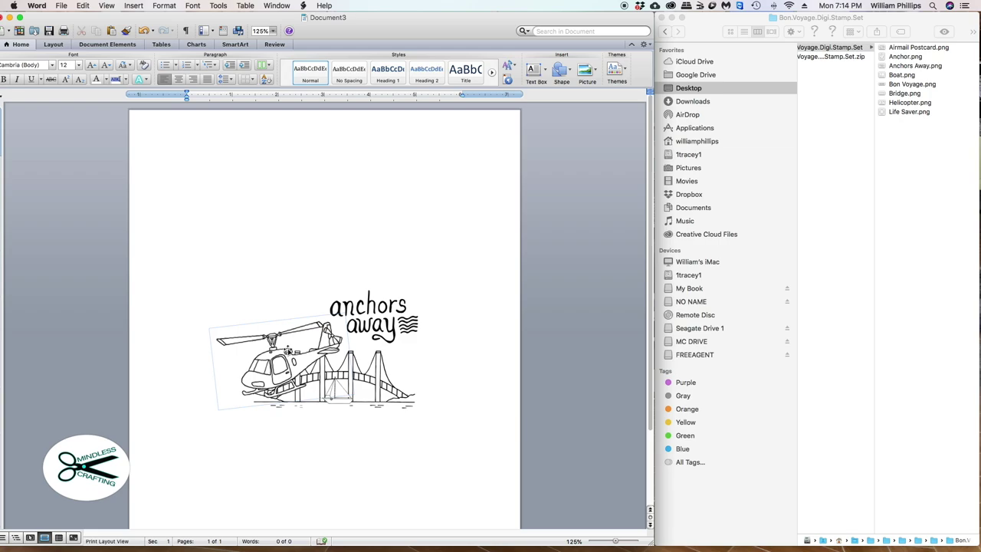
{"action": "left_click", "coordinate": [280, 324]}
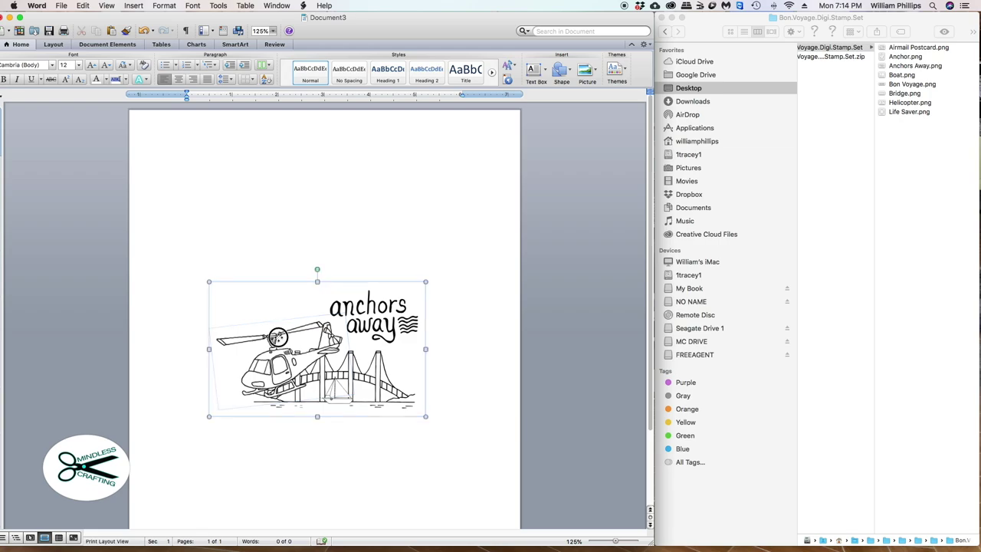
{"action": "left_click_drag", "start_coordinate": [280, 323], "coordinate": [217, 201]}
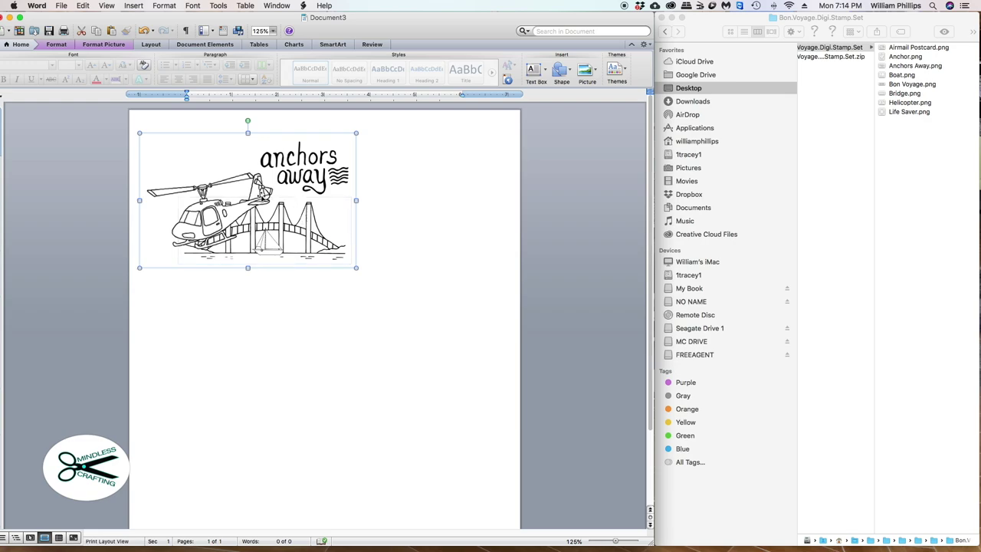
- Place a copy of the grouped scene directly below the original on the page
{"action": "left_click_drag", "start_coordinate": [212, 166], "coordinate": [308, 358]}
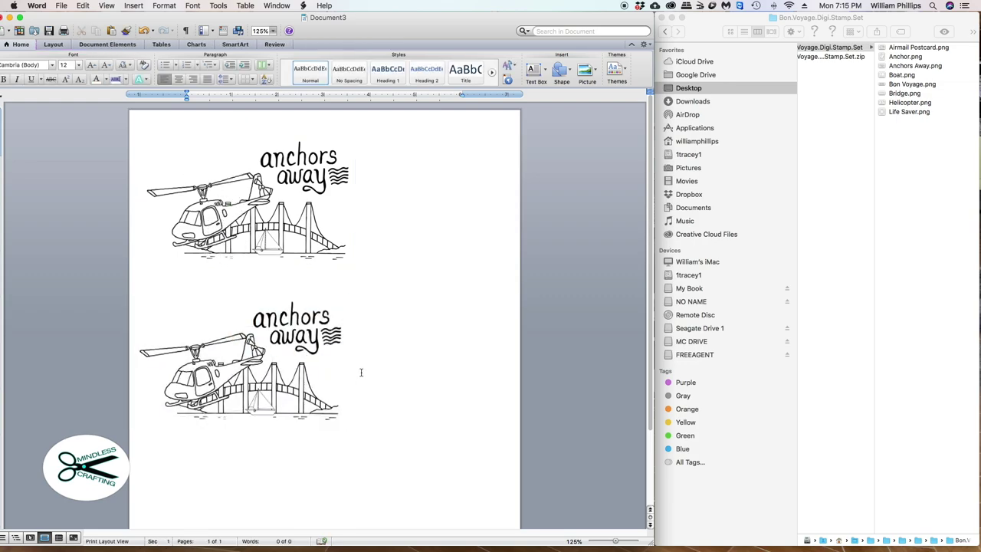
{"action": "scroll", "coordinate": [361, 376], "scroll_direction": "down", "scroll_amount": 3}
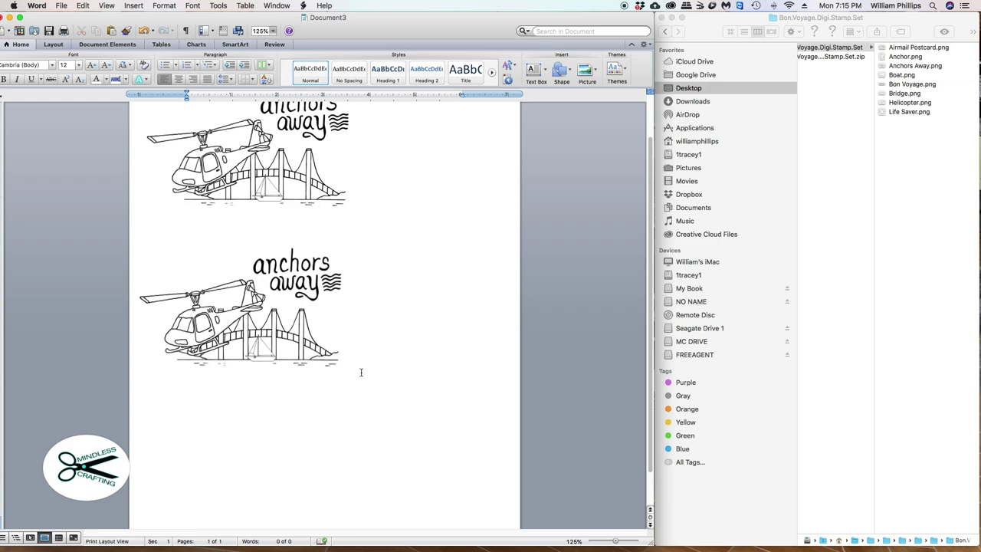
- Place a third copy of the grouped scene on the page, directly below the second one
{"action": "left_click", "coordinate": [267, 279]}
{"action": "left_click_drag", "start_coordinate": [267, 309], "coordinate": [269, 426]}
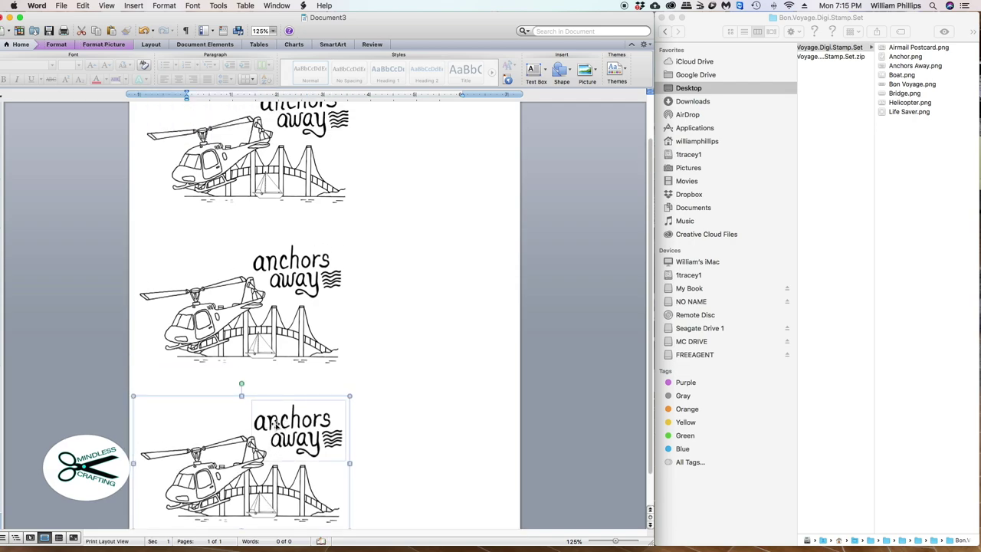
{"action": "left_click", "coordinate": [256, 419]}
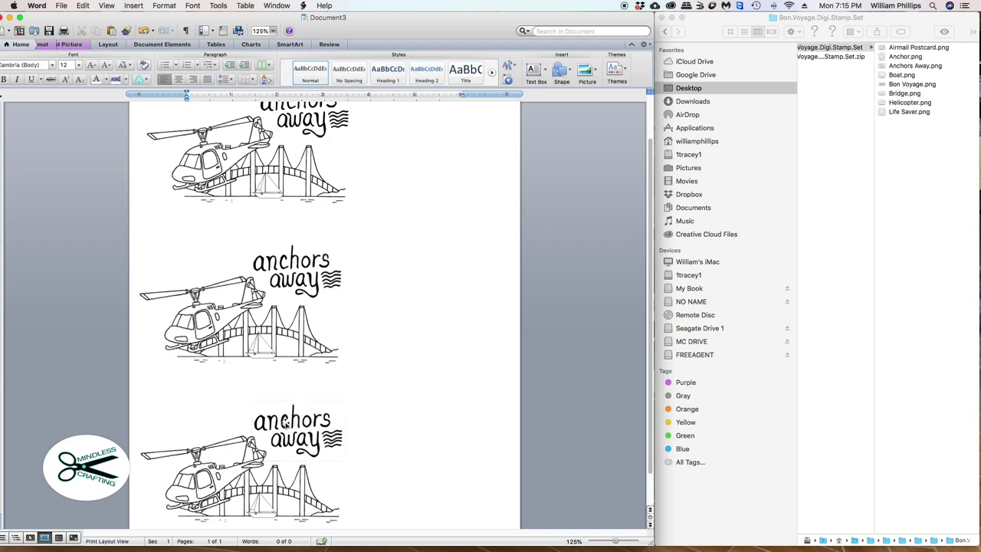
{"action": "mouse_move", "coordinate": [227, 428]}
{"action": "left_mouse_down"}
{"action": "mouse_move", "coordinate": [278, 423]}
{"action": "mouse_move", "coordinate": [229, 434]}
{"action": "left_mouse_up"}
- Move the middle scene toward the page's right side and shift the top scene a shorter distance to the right
{"action": "scroll", "coordinate": [280, 357], "scroll_direction": "up", "scroll_amount": 1}
{"action": "left_click_drag", "start_coordinate": [280, 357], "coordinate": [384, 353]}
{"action": "scroll", "coordinate": [297, 206], "scroll_direction": "up", "scroll_amount": 2}
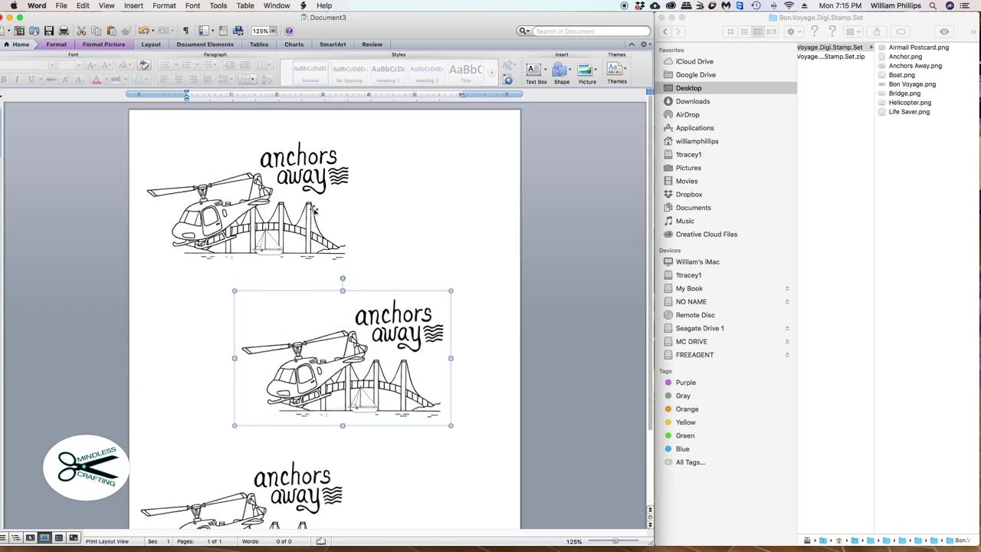
{"action": "left_click", "coordinate": [298, 207]}
{"action": "left_click_drag", "start_coordinate": [298, 206], "coordinate": [352, 208]}
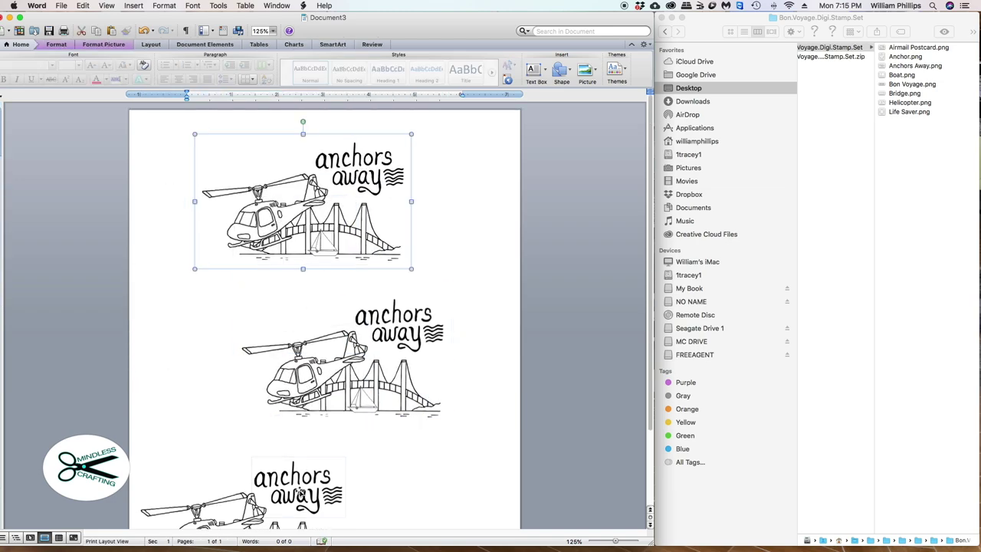
- Move the bottom scene right and slightly up so it sits in line beneath the middle scene, and deselect it
{"action": "right_click", "coordinate": [275, 490]}
{"action": "mouse_move", "coordinate": [302, 488]}
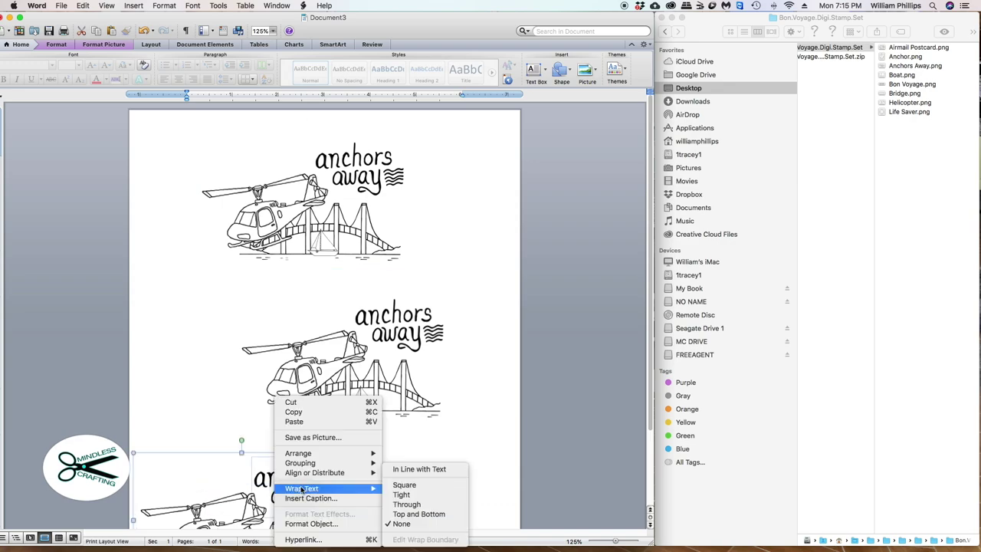
{"action": "left_click", "coordinate": [251, 481]}
{"action": "left_click_drag", "start_coordinate": [296, 481], "coordinate": [375, 463]}
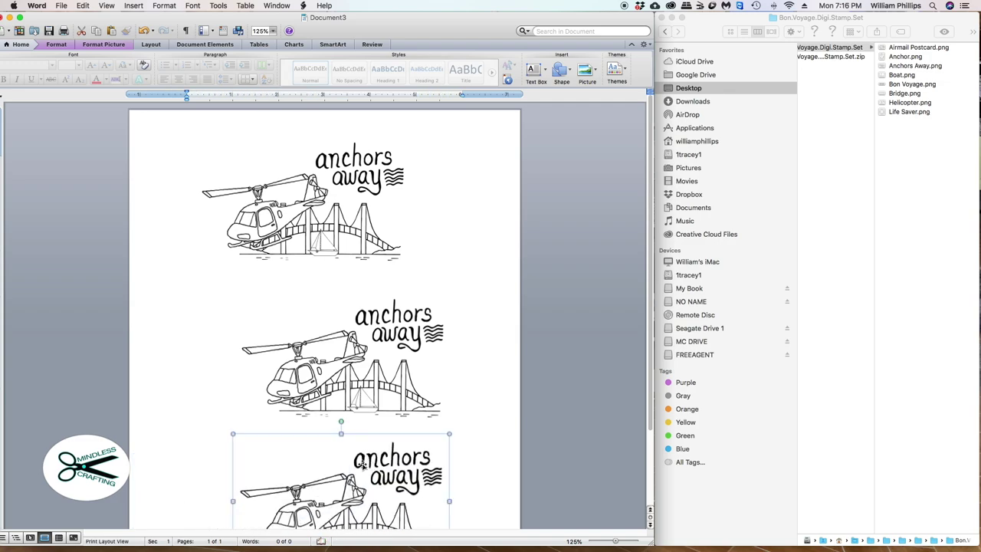
{"action": "left_click", "coordinate": [203, 283]}
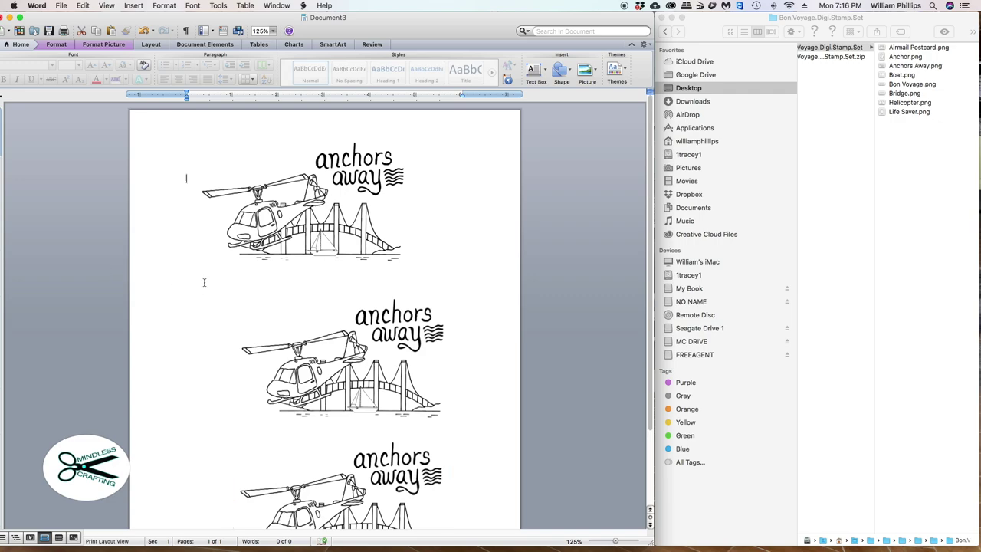
- Open the document's print settings and choose the Canon MX340 series printer
{"action": "left_click", "coordinate": [61, 6]}
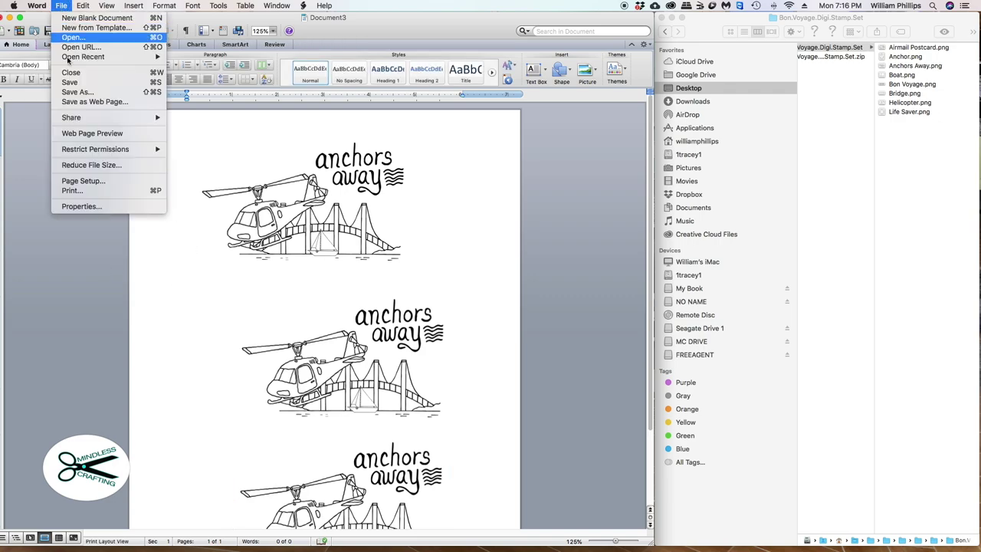
{"action": "left_click", "coordinate": [83, 192]}
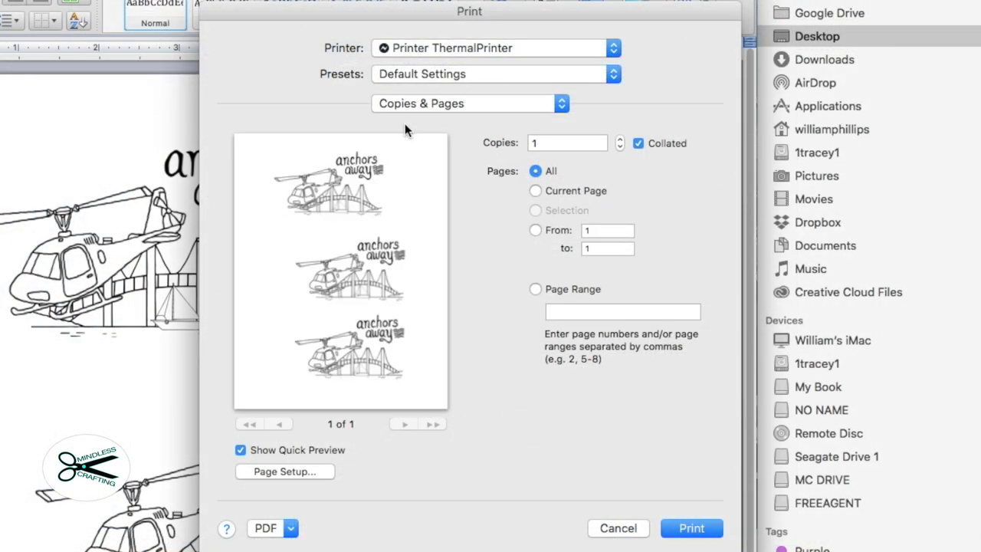
{"action": "left_click", "coordinate": [452, 49]}
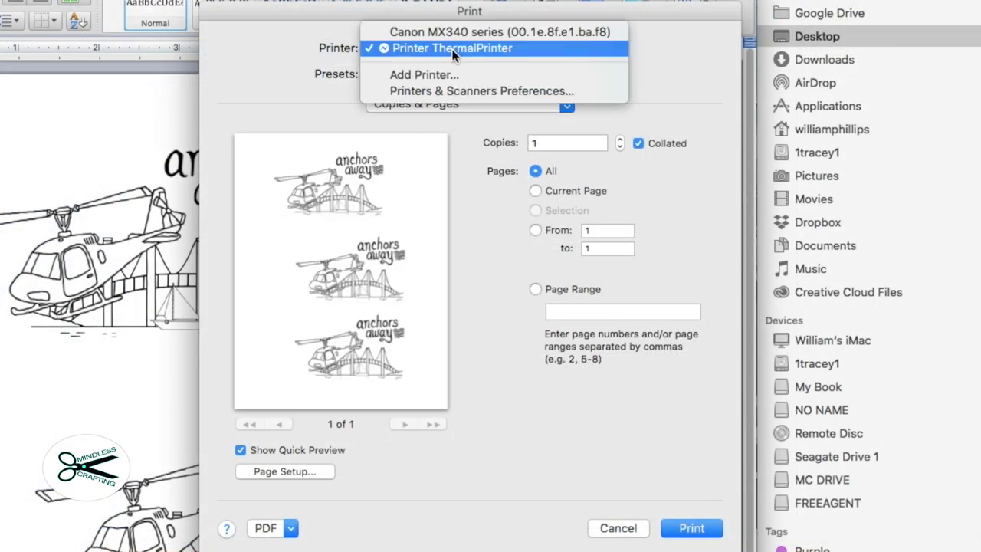
{"action": "left_click", "coordinate": [449, 34]}
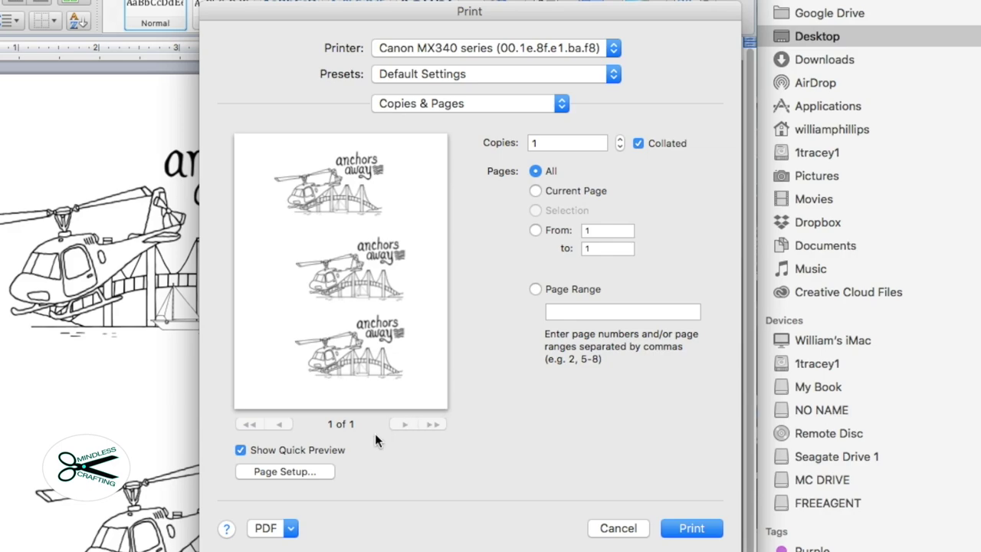
- Set the paper size in the page setup to A3 and apply it
{"action": "left_click", "coordinate": [305, 470]}
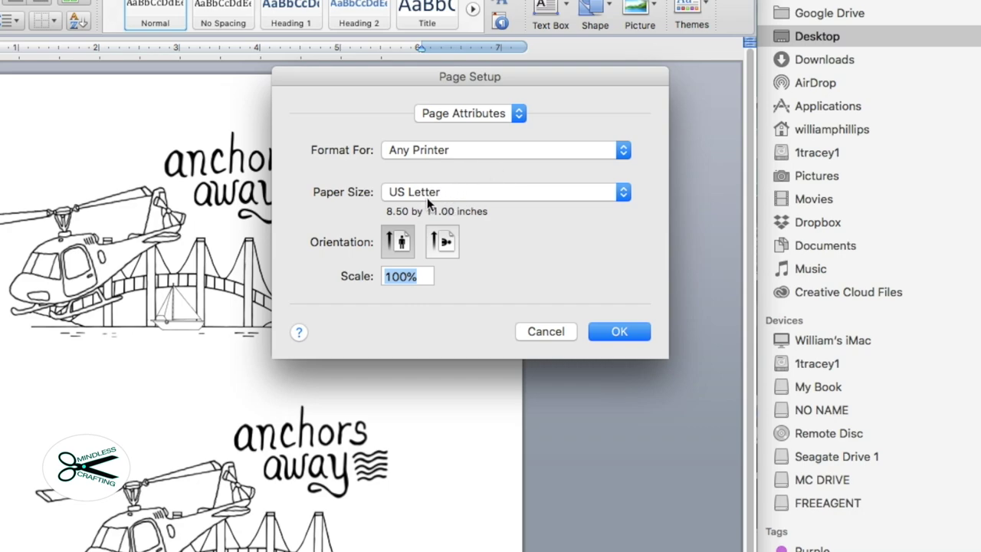
{"action": "left_click", "coordinate": [439, 195]}
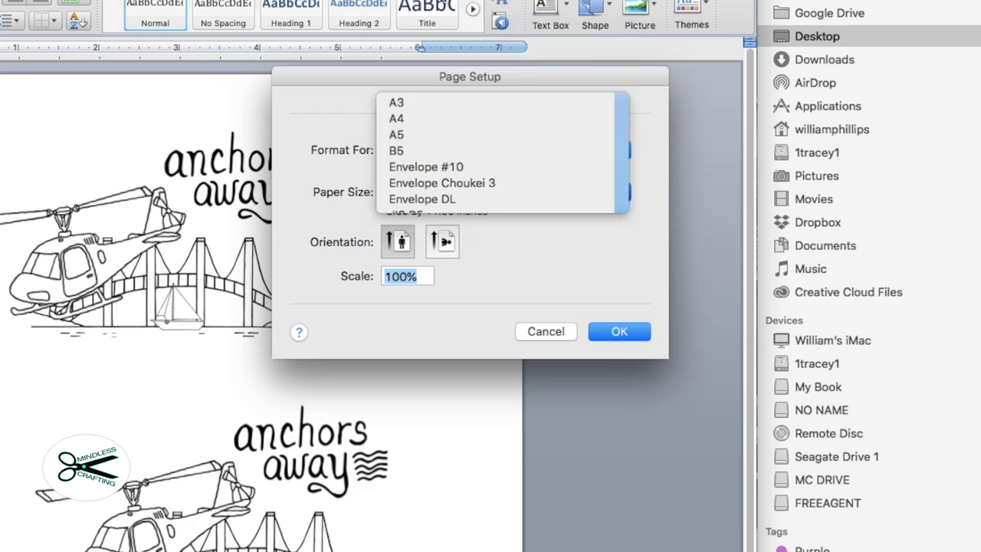
{"action": "left_click", "coordinate": [406, 99]}
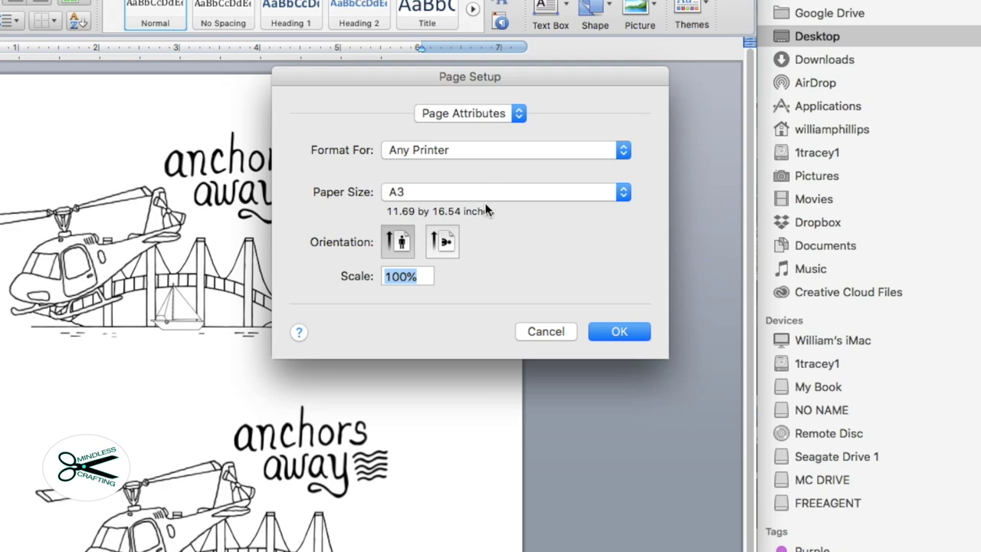
{"action": "left_click", "coordinate": [617, 332]}
- Reopen the page setup from the print settings, set the paper size back to US Letter, and cancel without printing
{"action": "key", "text": "super+p"}
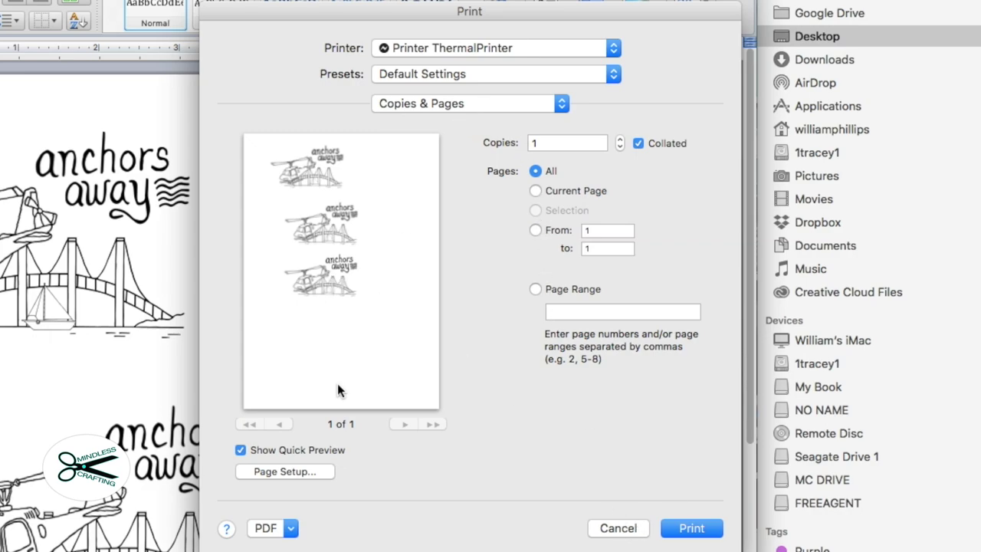
{"action": "left_click", "coordinate": [298, 470]}
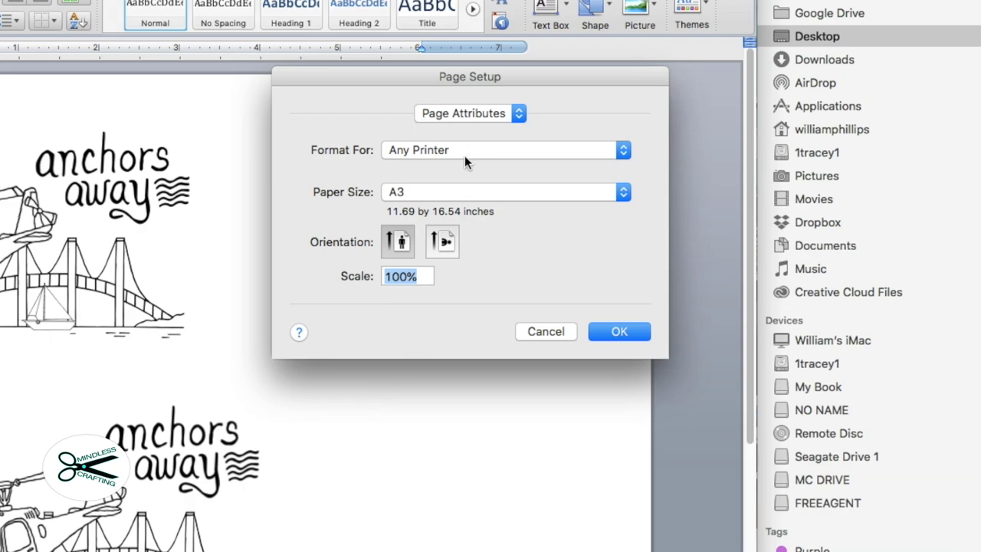
{"action": "left_click", "coordinate": [456, 192]}
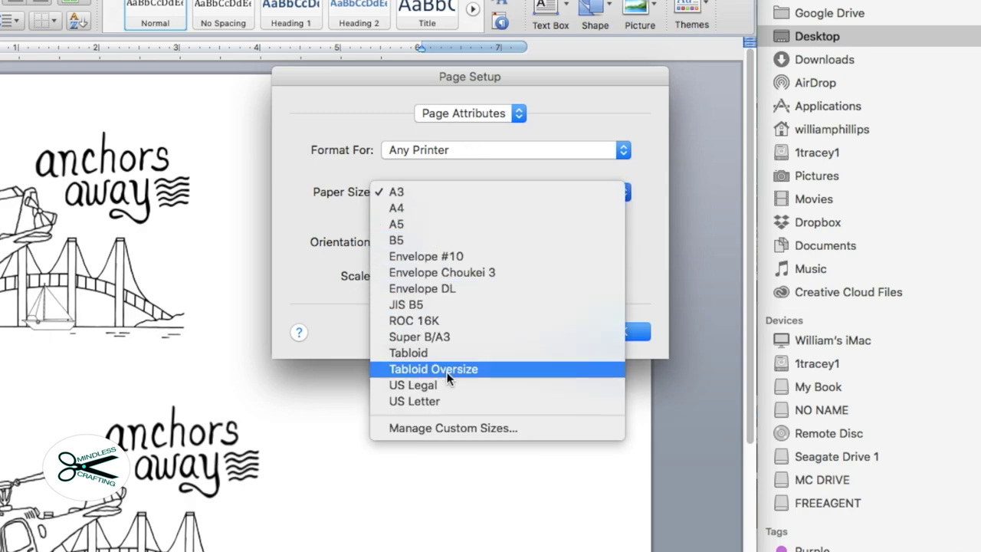
{"action": "left_click", "coordinate": [451, 402]}
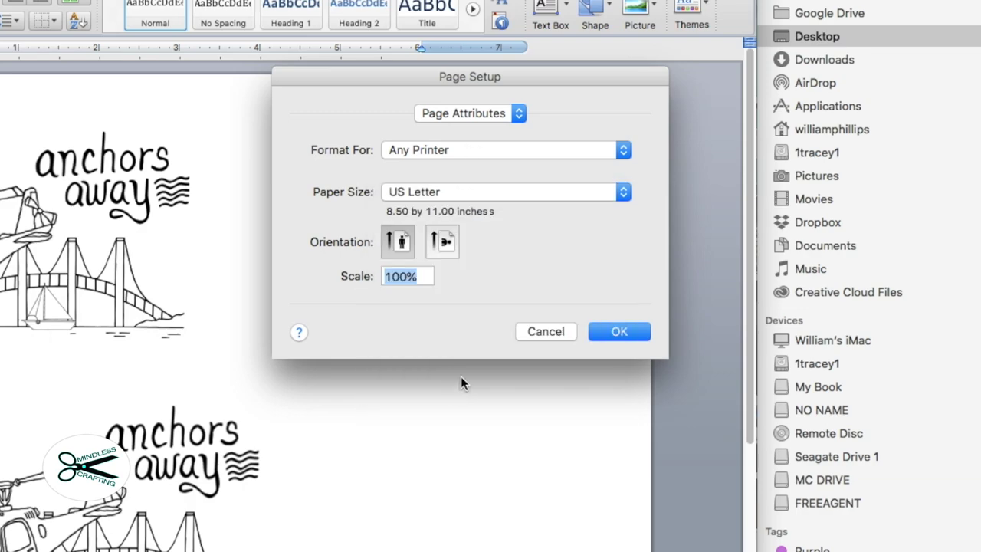
{"action": "left_click", "coordinate": [618, 334]}
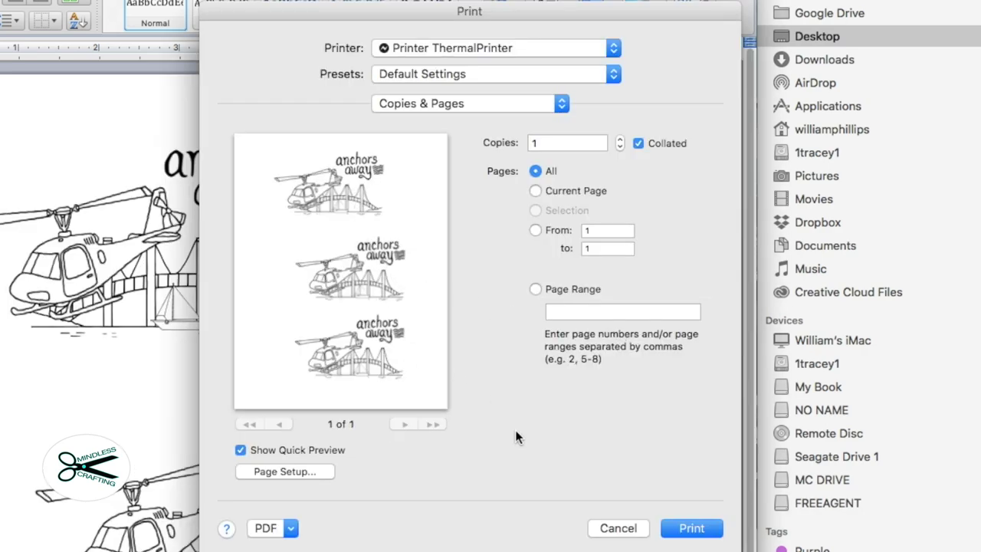
{"action": "left_click", "coordinate": [618, 528]}
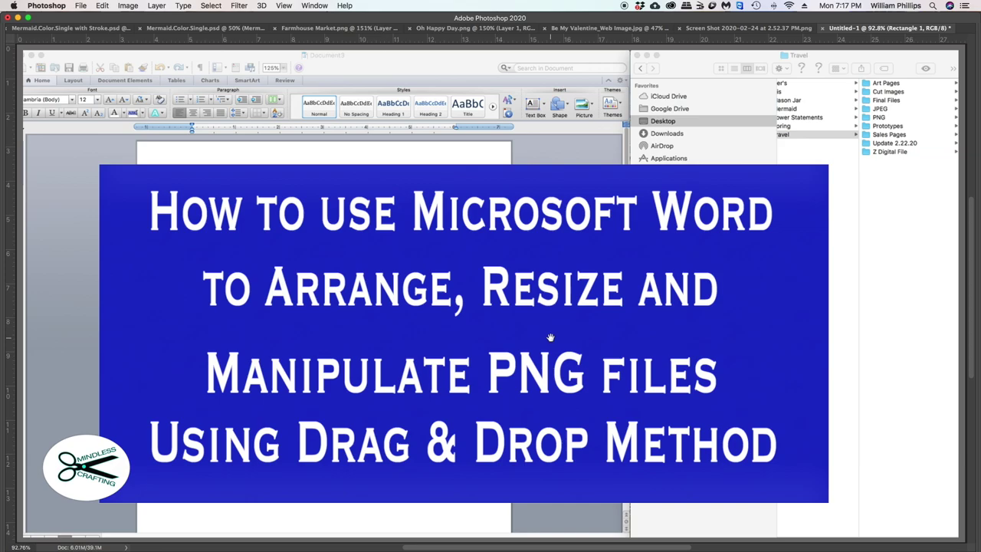
- Minimize the Photoshop window to bring the Word document and the Finder window back into view
{"action": "scroll", "coordinate": [550, 337], "scroll_direction": "down", "scroll_amount": 3}
{"action": "scroll", "coordinate": [611, 249], "scroll_direction": "up", "scroll_amount": 10}
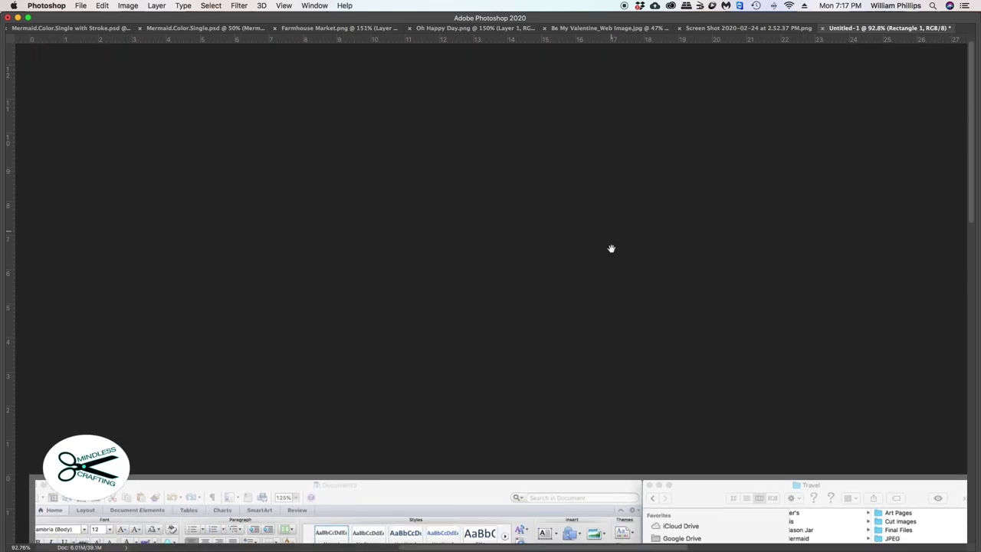
{"action": "scroll", "coordinate": [610, 249], "scroll_direction": "down", "scroll_amount": 5}
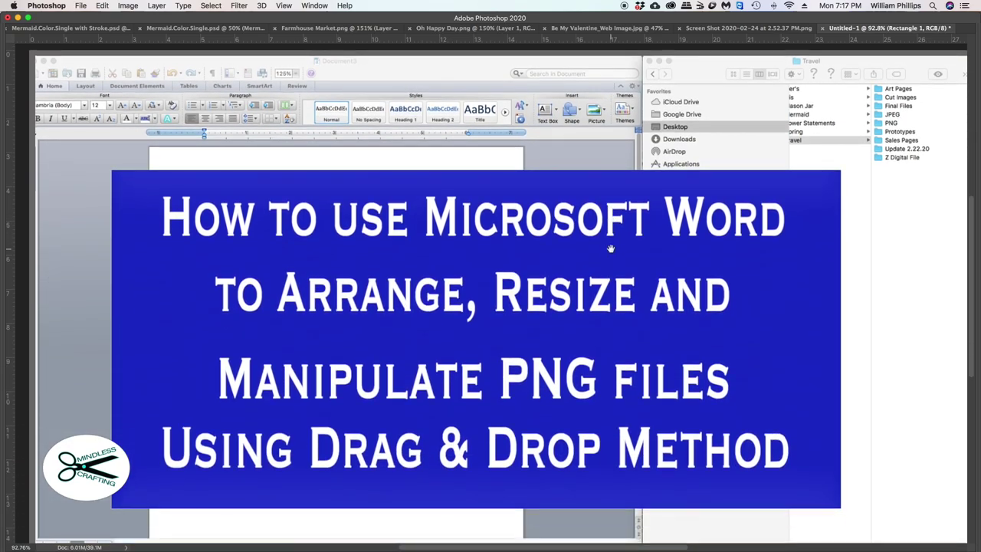
{"action": "left_click", "coordinate": [18, 17]}
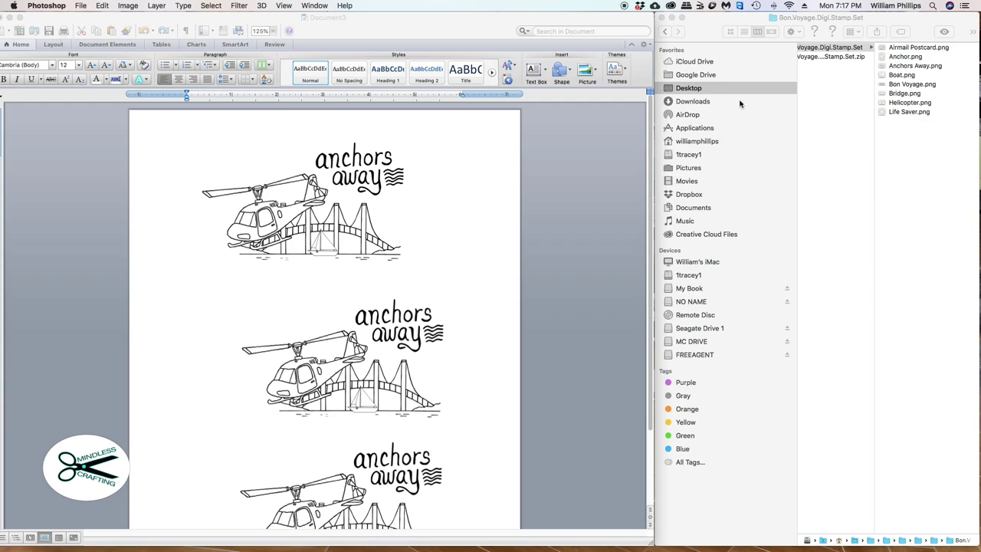
- Extract the Bon Voyage stamp set zip archive in Finder and view the PNG files in the extracted folder
{"action": "scroll", "coordinate": [827, 81], "scroll_direction": "left", "scroll_amount": 3}
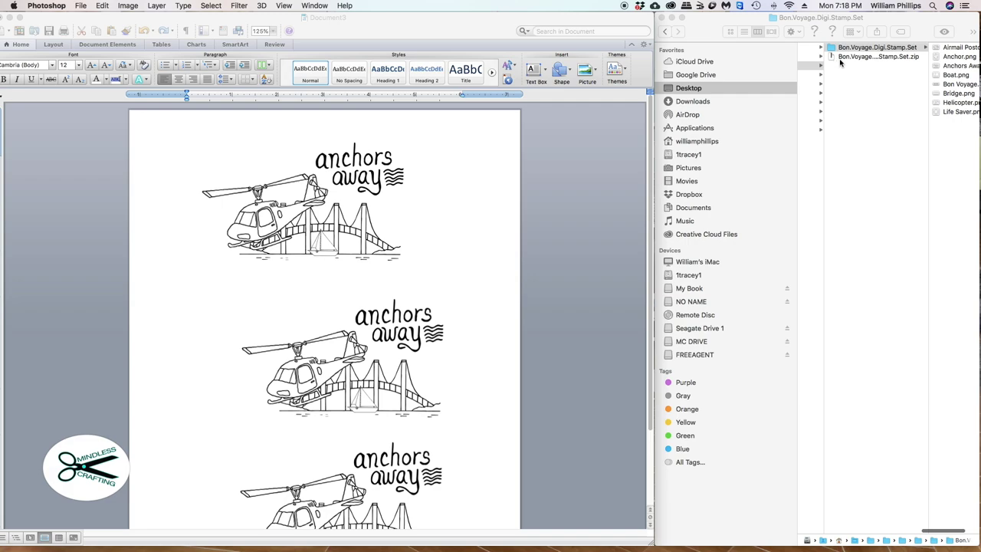
{"action": "scroll", "coordinate": [966, 77], "scroll_direction": "right", "scroll_amount": 2}
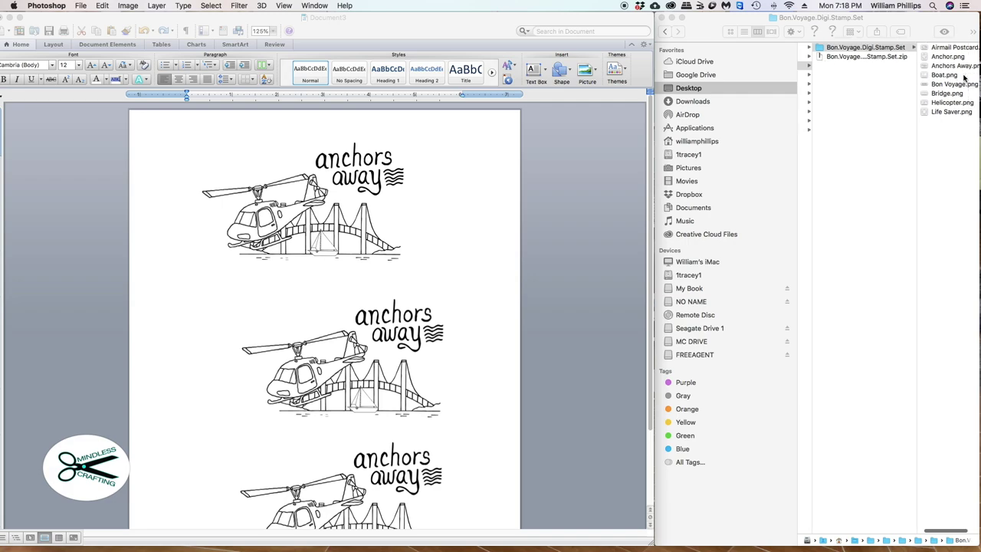
{"action": "scroll", "coordinate": [958, 77], "scroll_direction": "left", "scroll_amount": 3}
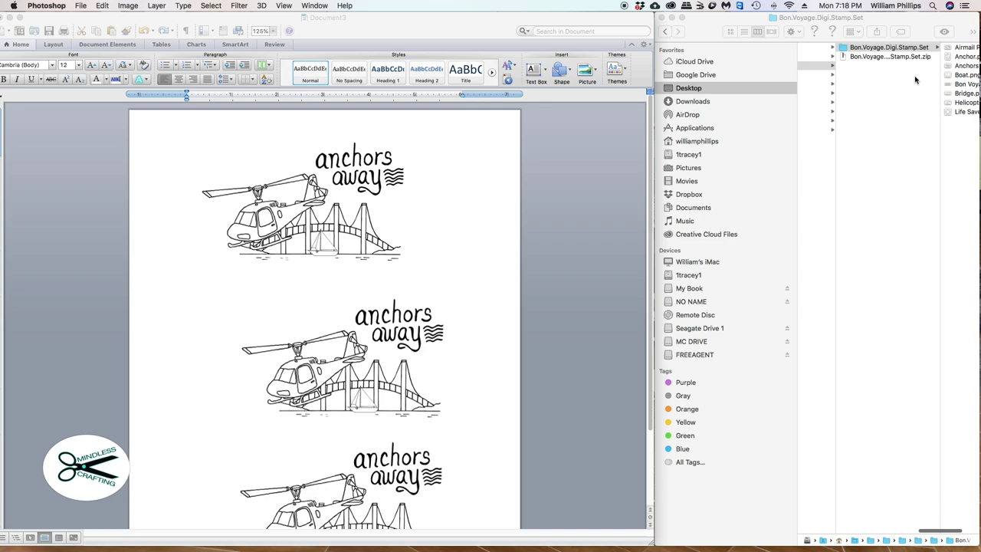
{"action": "left_click", "coordinate": [843, 57]}
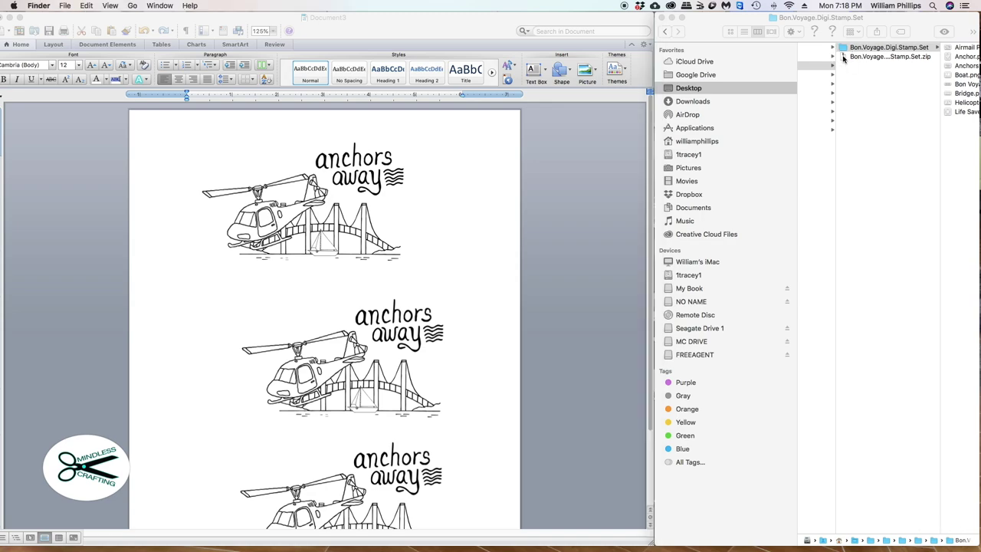
{"action": "key", "text": "super+o"}
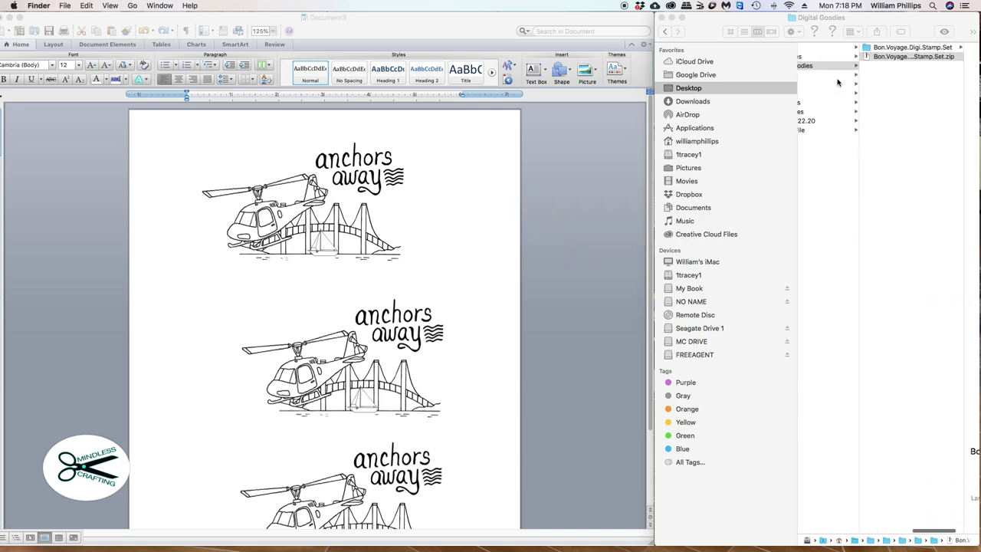
{"action": "scroll", "coordinate": [915, 138], "scroll_direction": "left", "scroll_amount": 5}
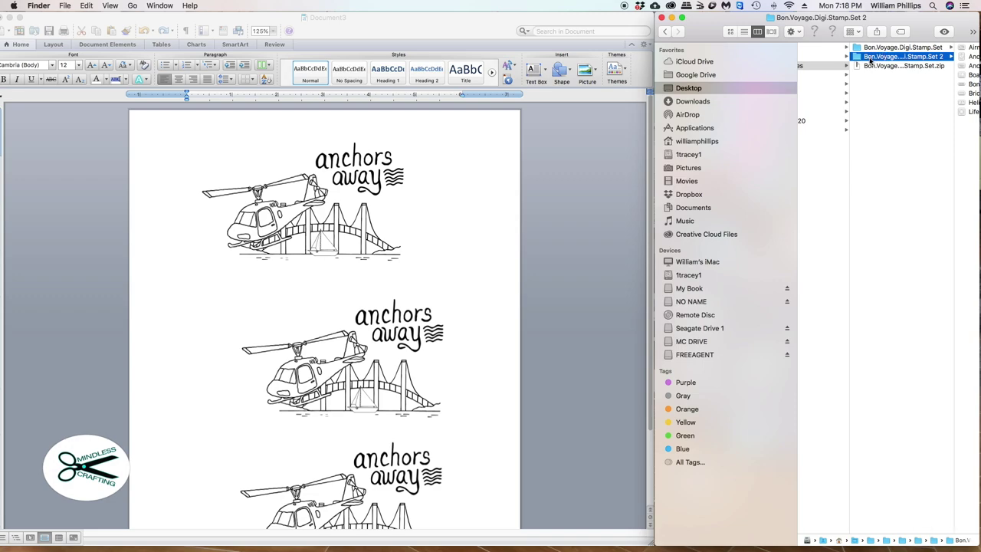
{"action": "scroll", "coordinate": [850, 65], "scroll_direction": "right", "scroll_amount": 2}
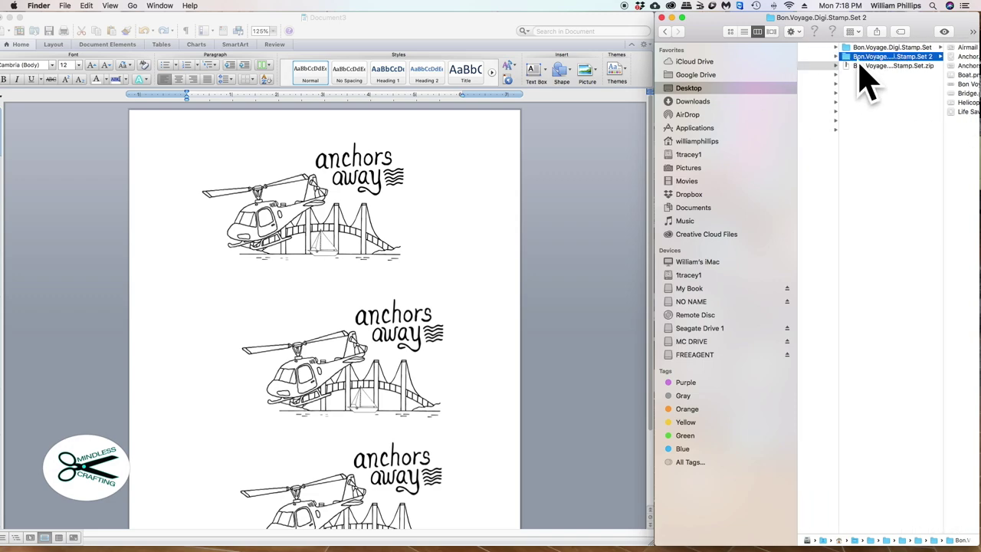
{"action": "scroll", "coordinate": [850, 63], "scroll_direction": "right", "scroll_amount": 3}
{"action": "scroll", "coordinate": [850, 62], "scroll_direction": "right", "scroll_amount": 1}
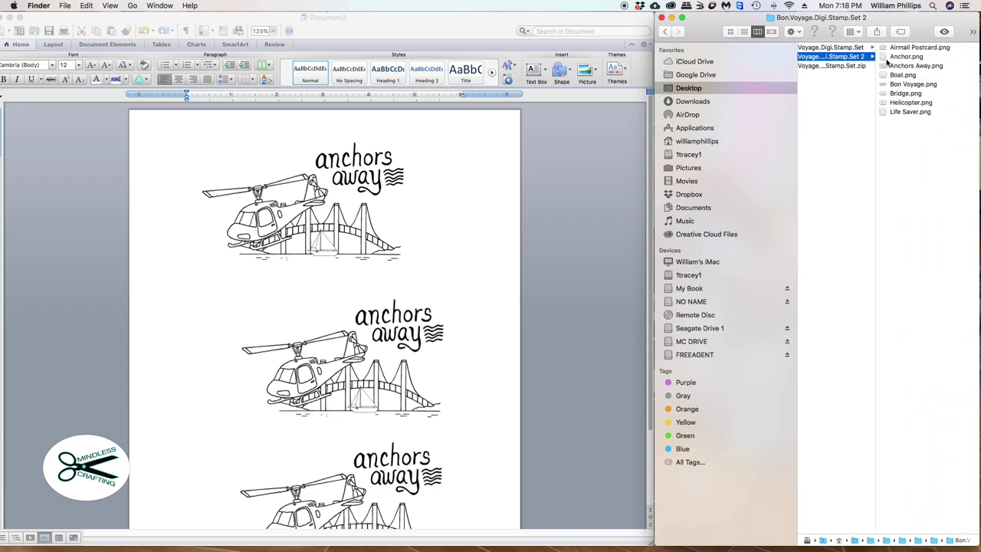